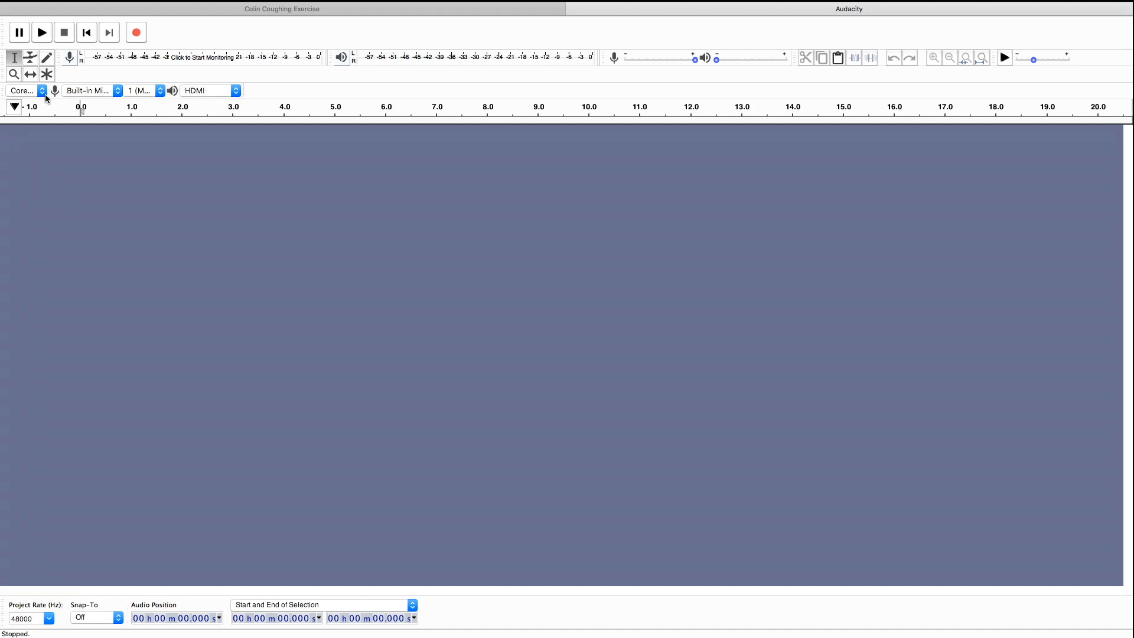
- Select Built-in Microphone as the recording device and HDMI as the playback device, and review the recording channel options
click(117, 92)
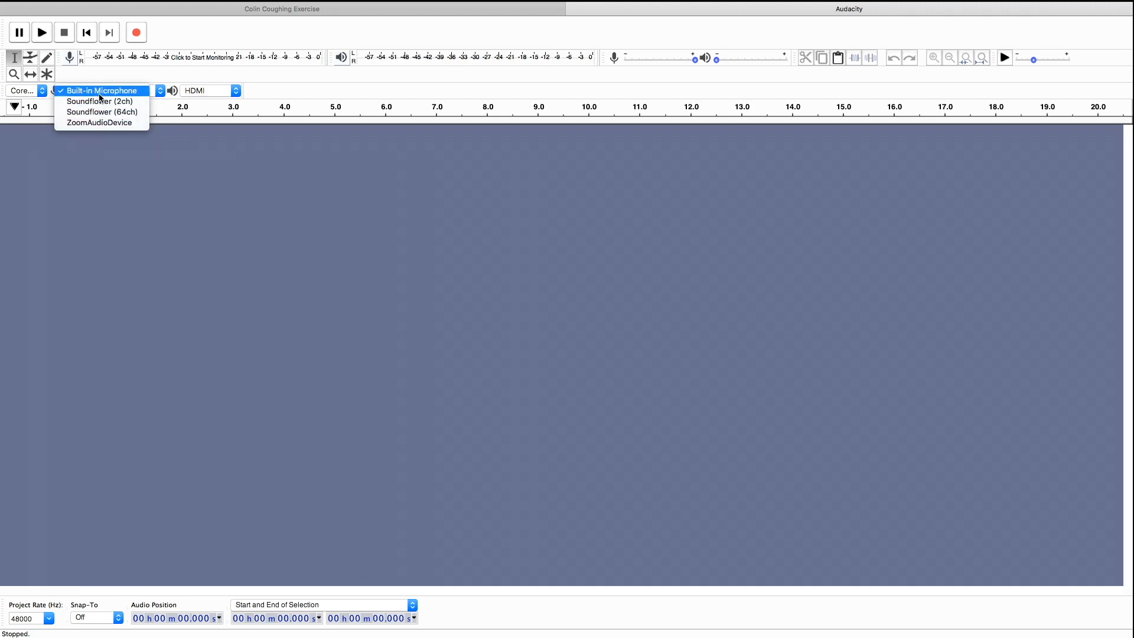
click(97, 92)
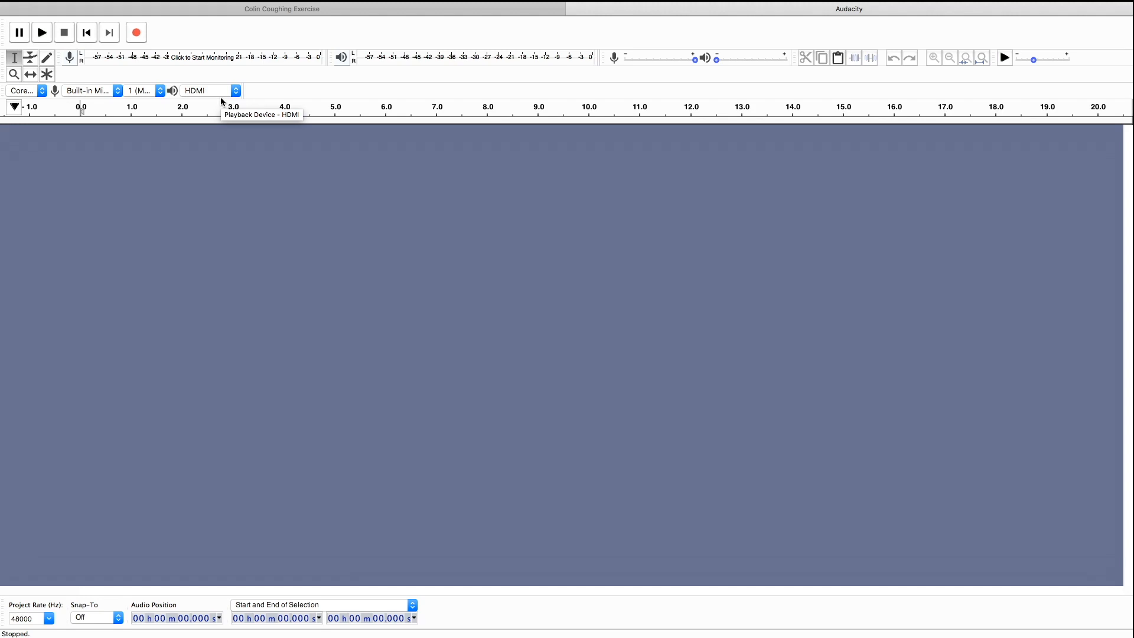
click(236, 91)
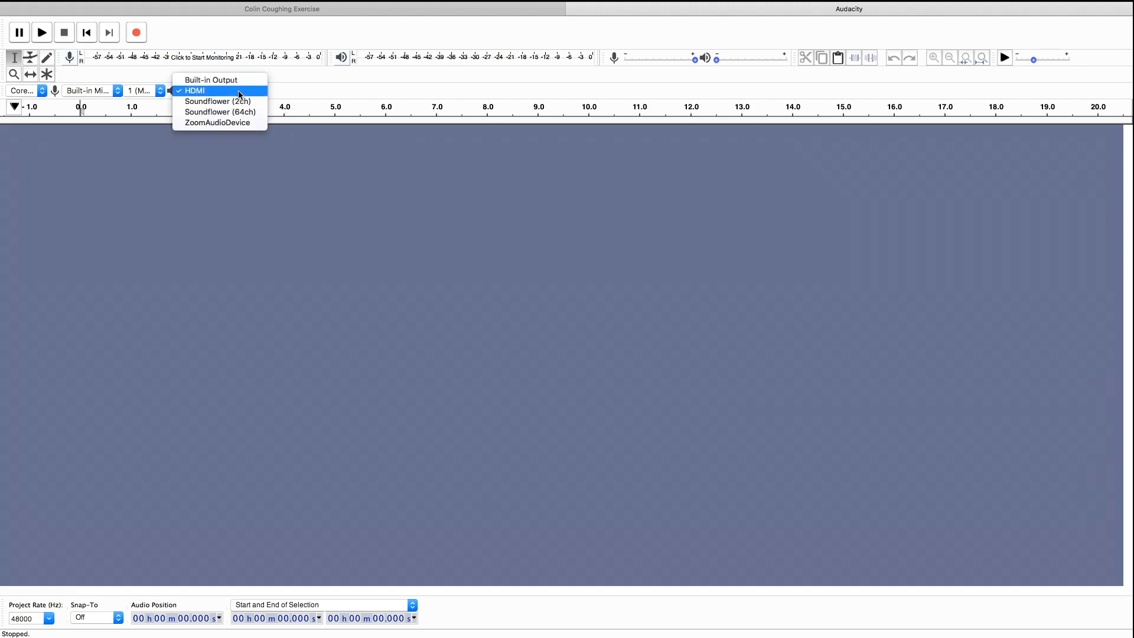
click(199, 90)
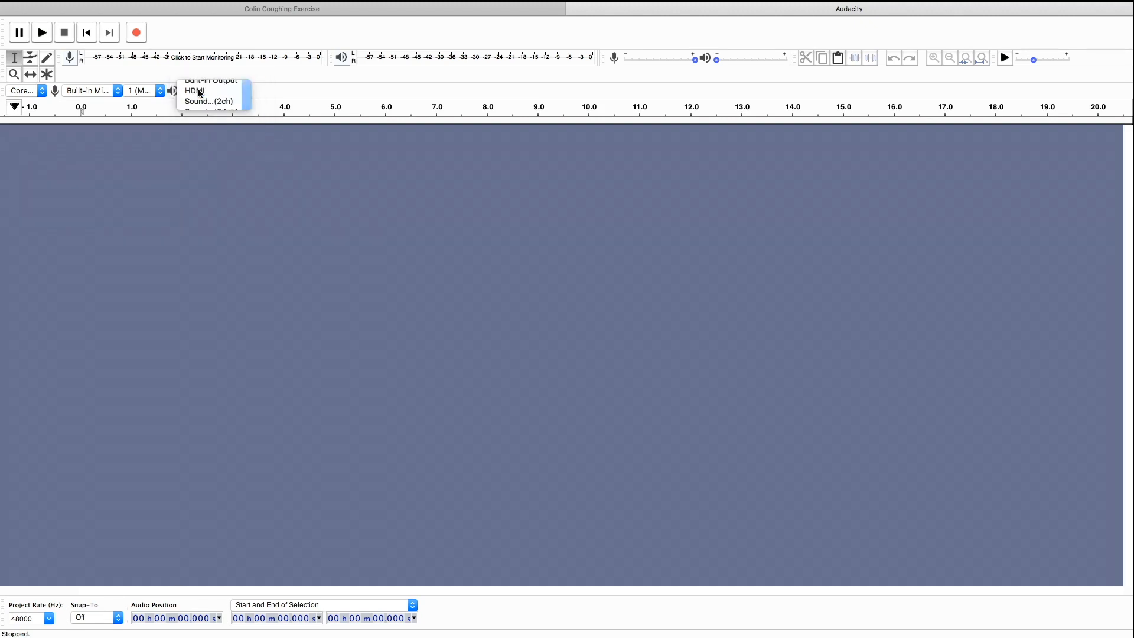
click(160, 91)
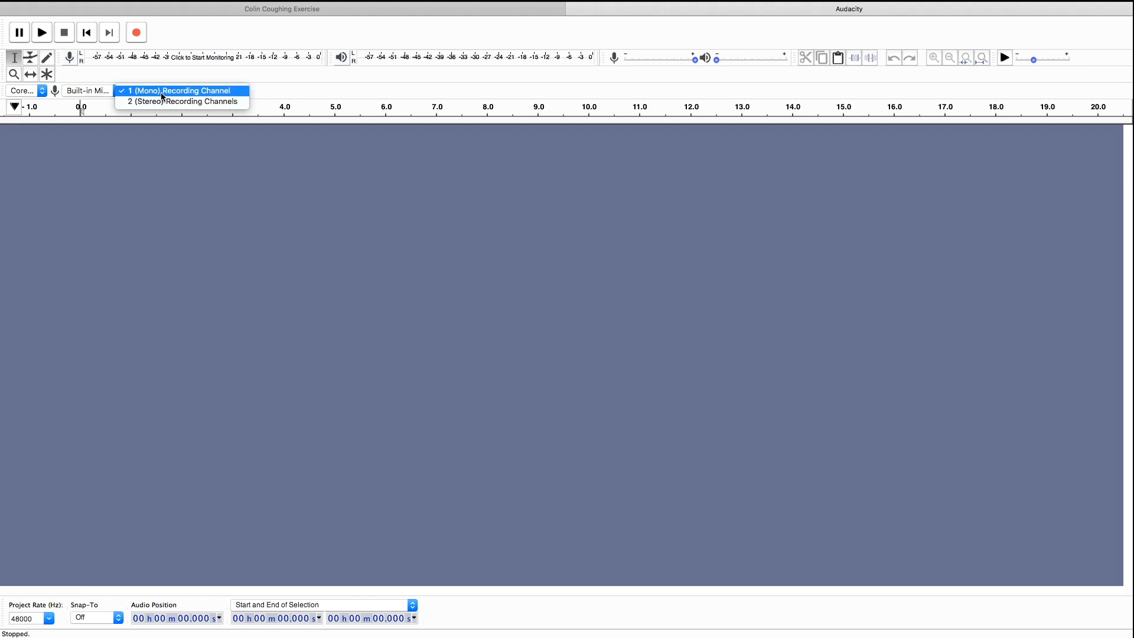
click(280, 76)
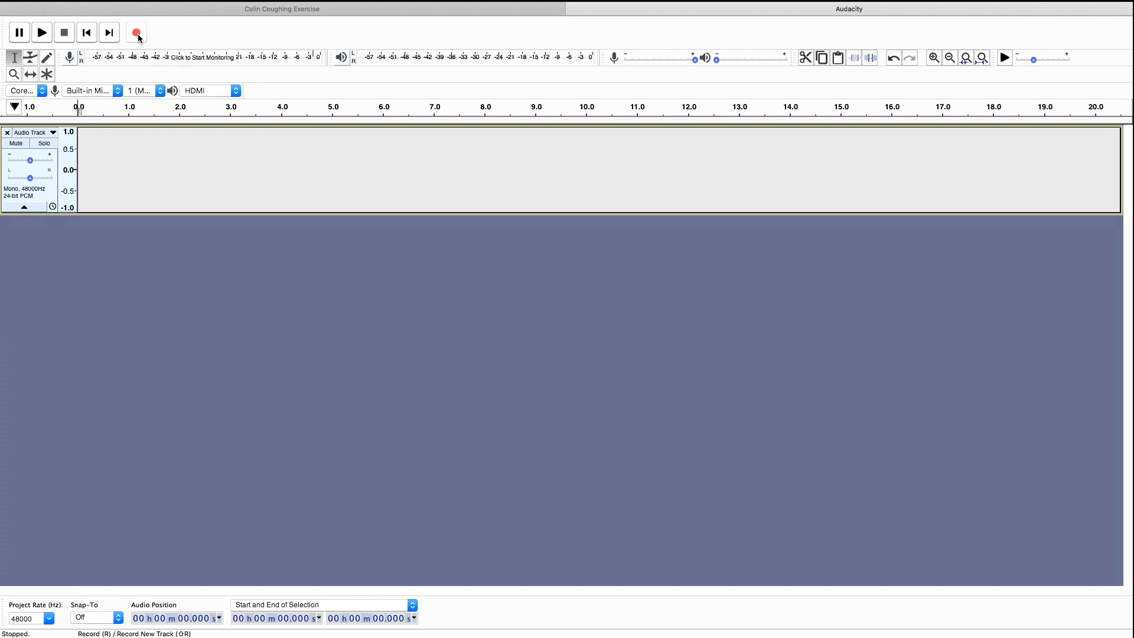
- Record about 22.7 seconds of audio into the mono track and stop the recording
click(137, 34)
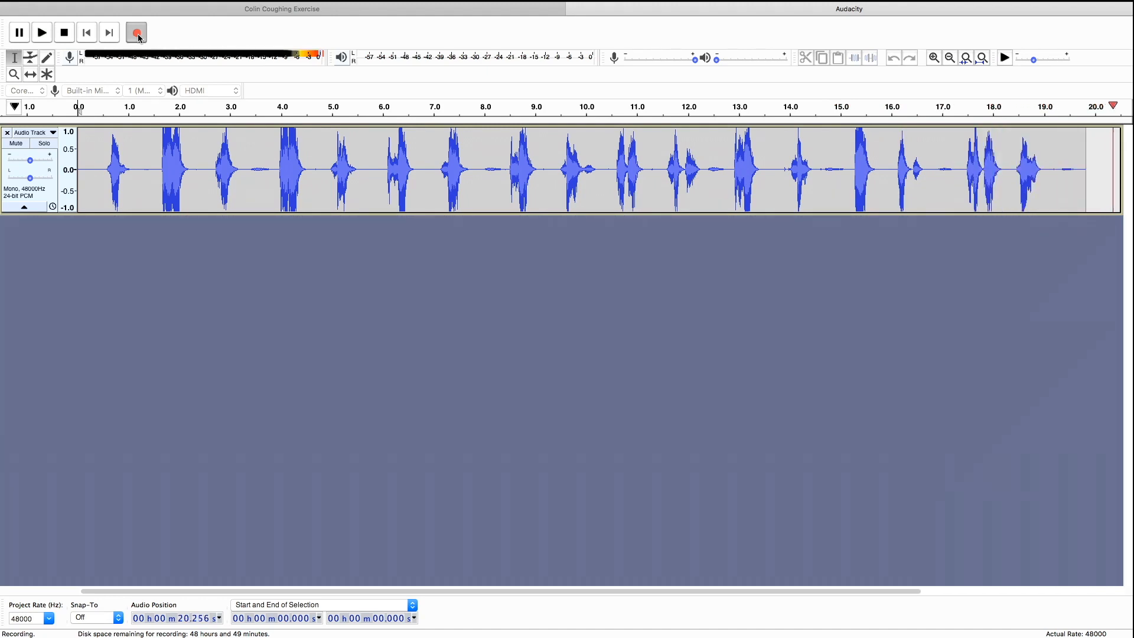
click(65, 33)
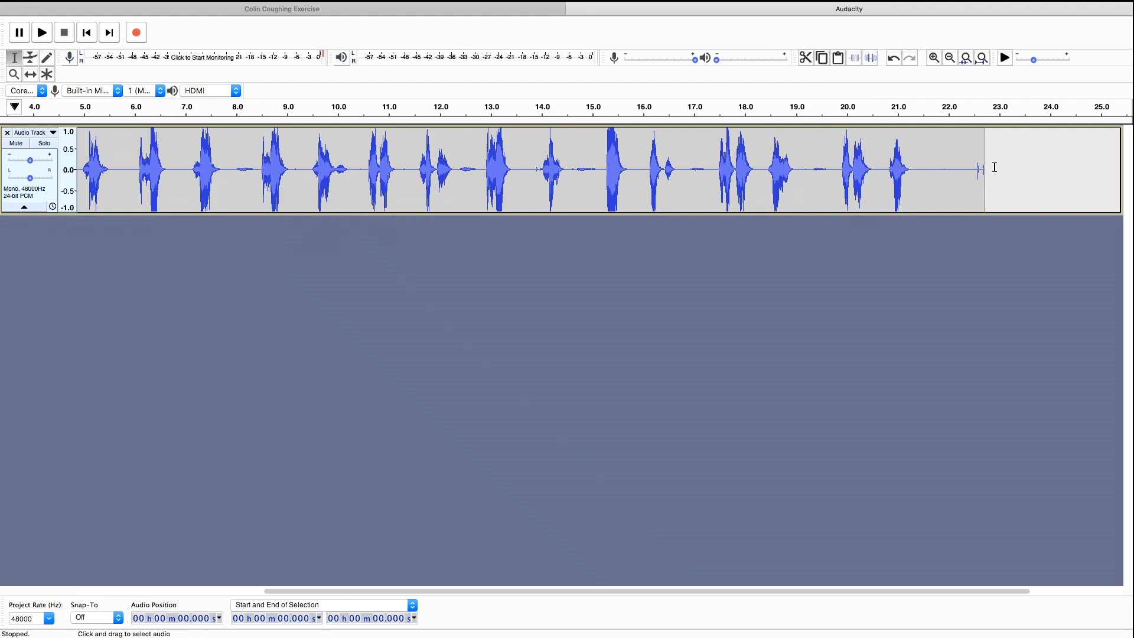
- Play back the end of the recording from about 20.9 s and from about 19.7 s
click(893, 173)
key(space)
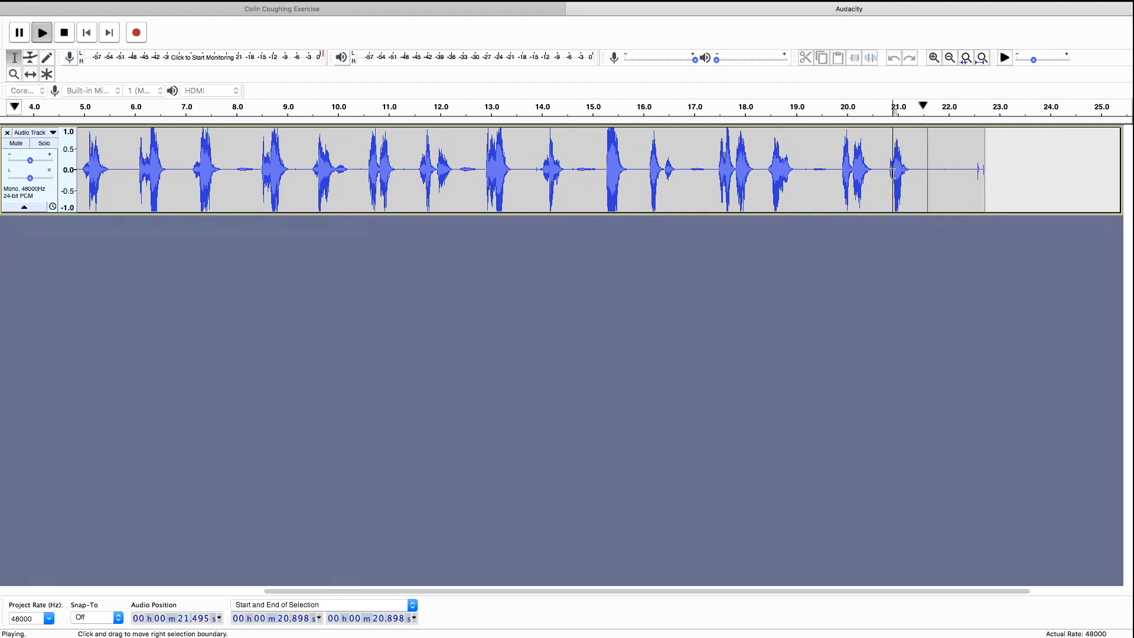
key(space)
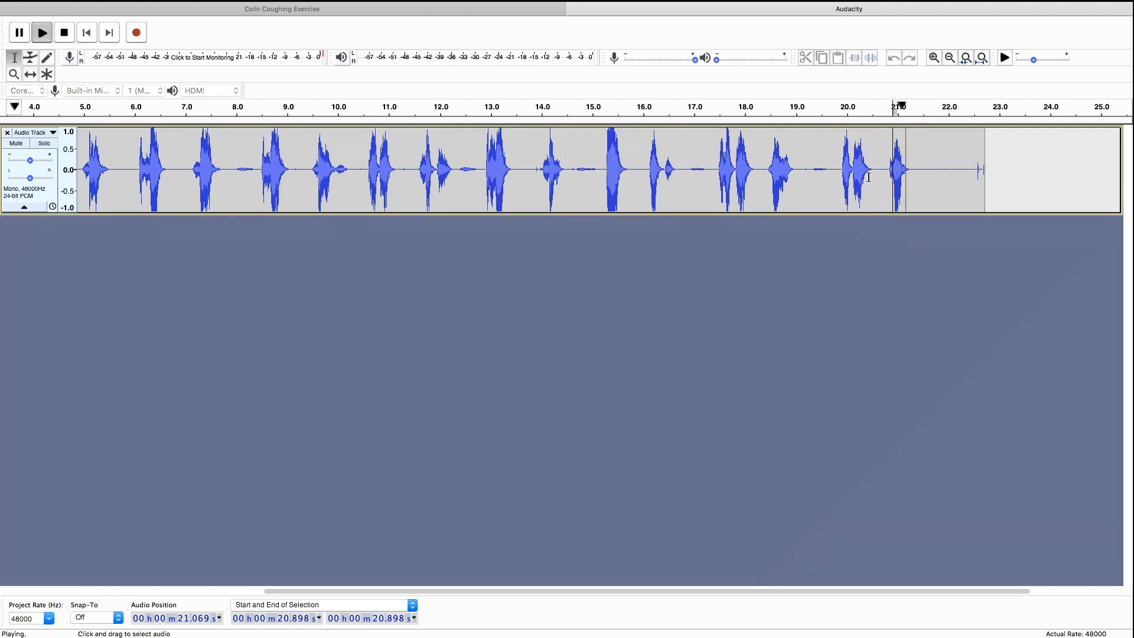
click(831, 182)
key(space)
key(space)
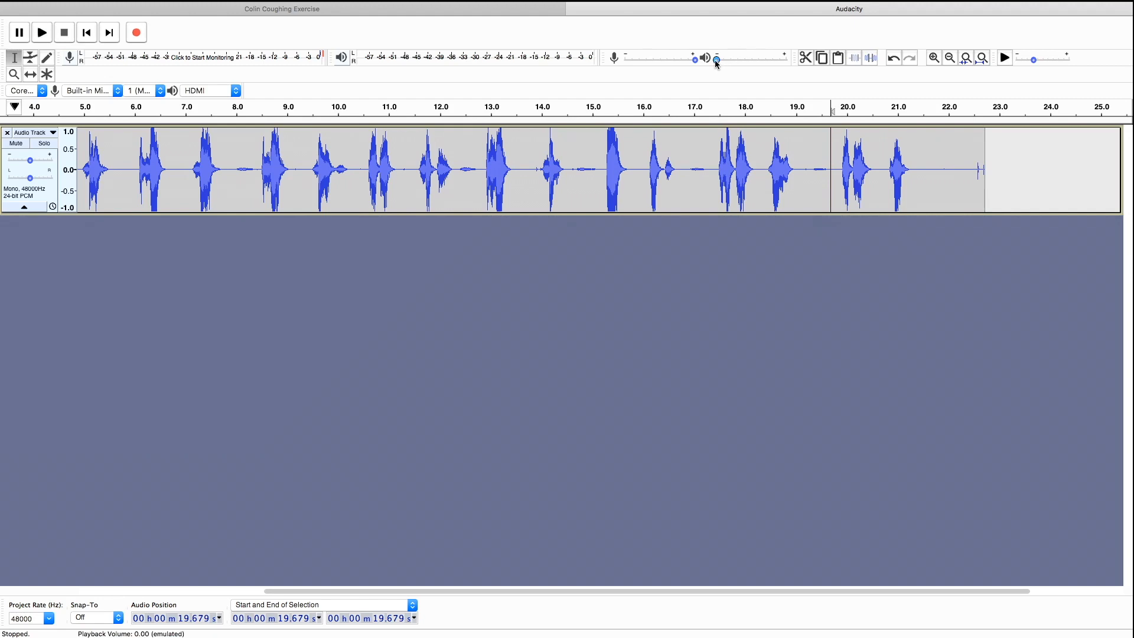
- Raise the playback volume to roughly two thirds and play the recording from about 20.7 s
drag(716, 59, 763, 69)
click(882, 169)
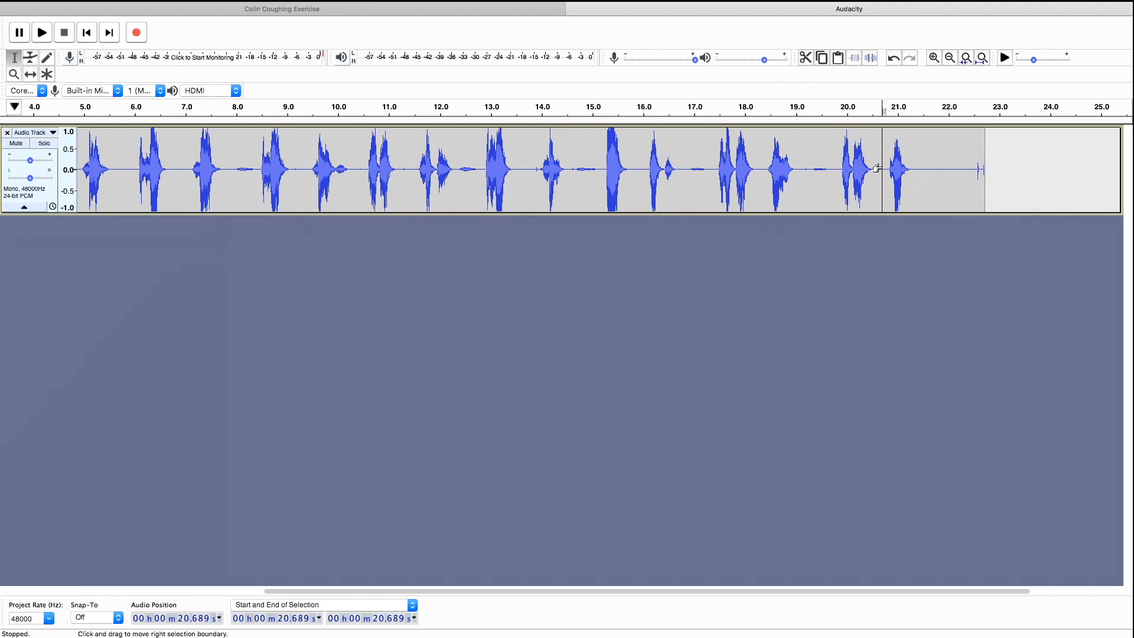
key(space)
key(space)
- Delete the unwanted tail of the recording from about 21.4 s to its end
drag(1006, 172, 923, 180)
click(1018, 180)
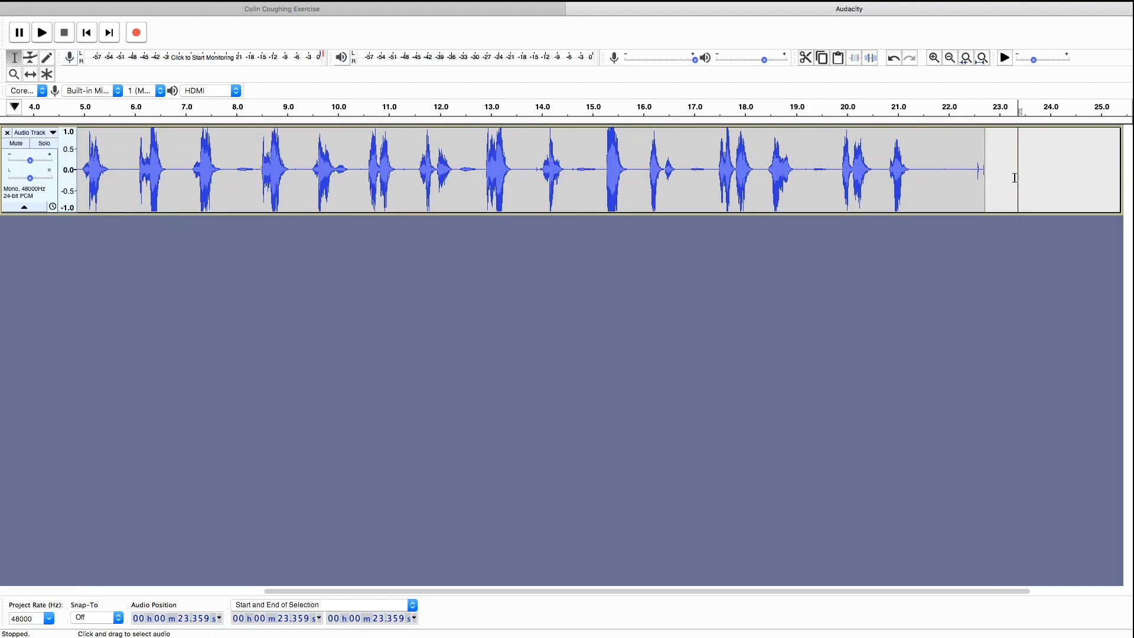
drag(1015, 178, 918, 175)
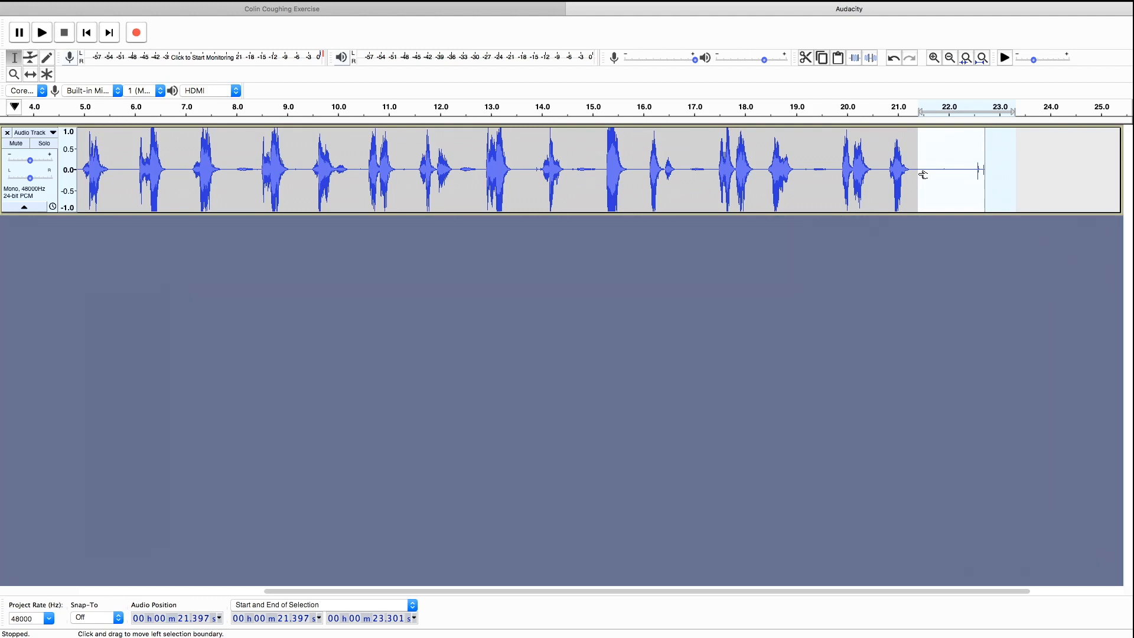
key(Delete)
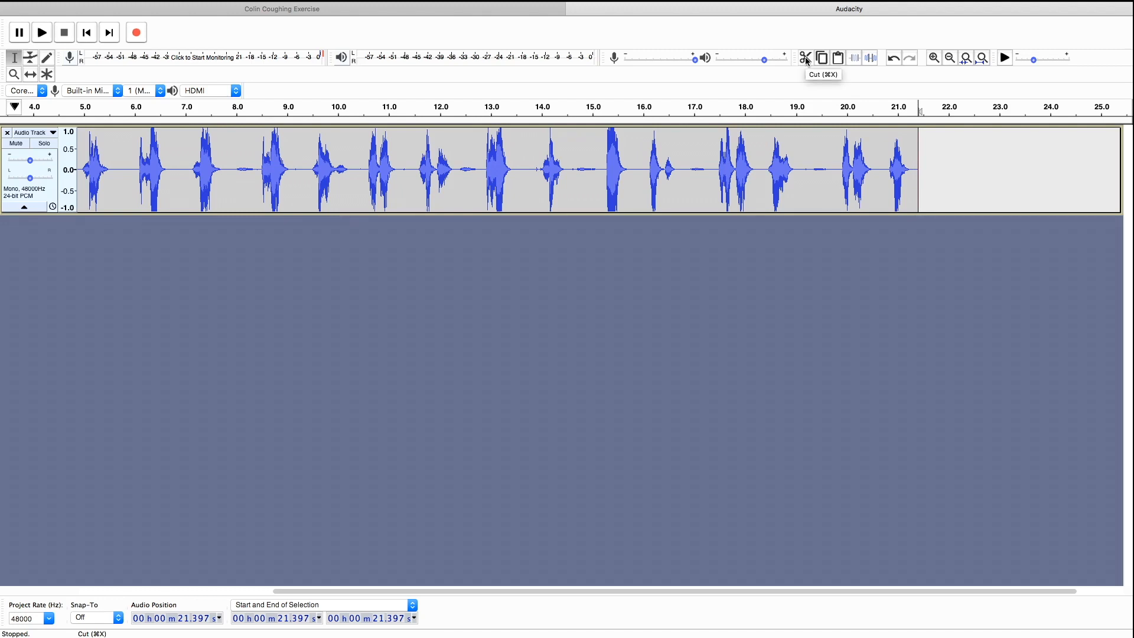
mouse_move(355, 3)
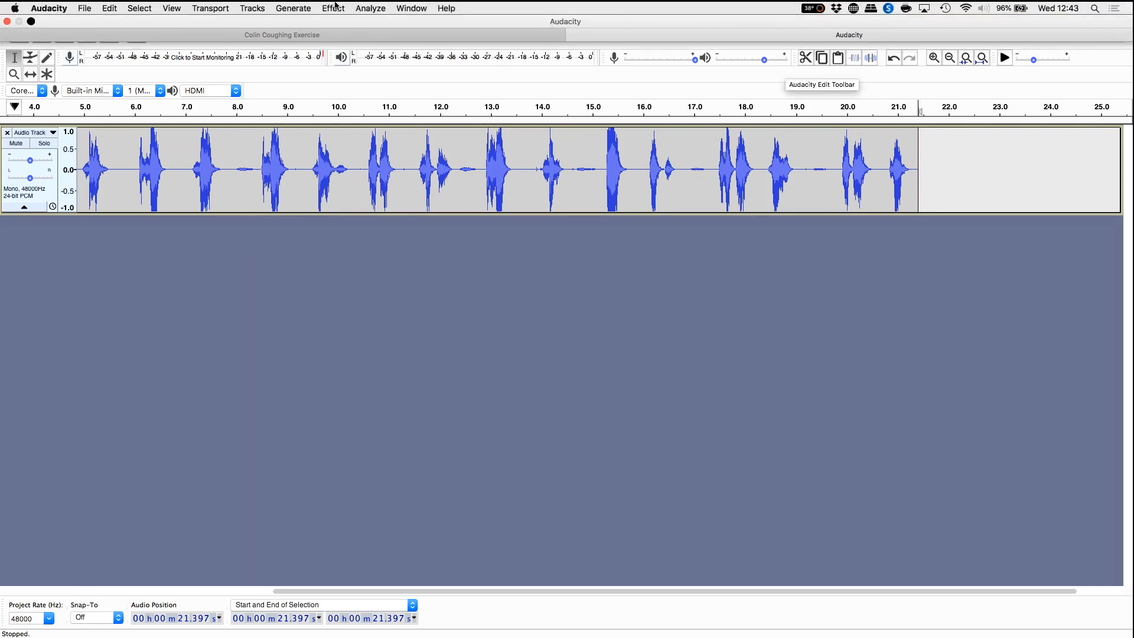
click(113, 12)
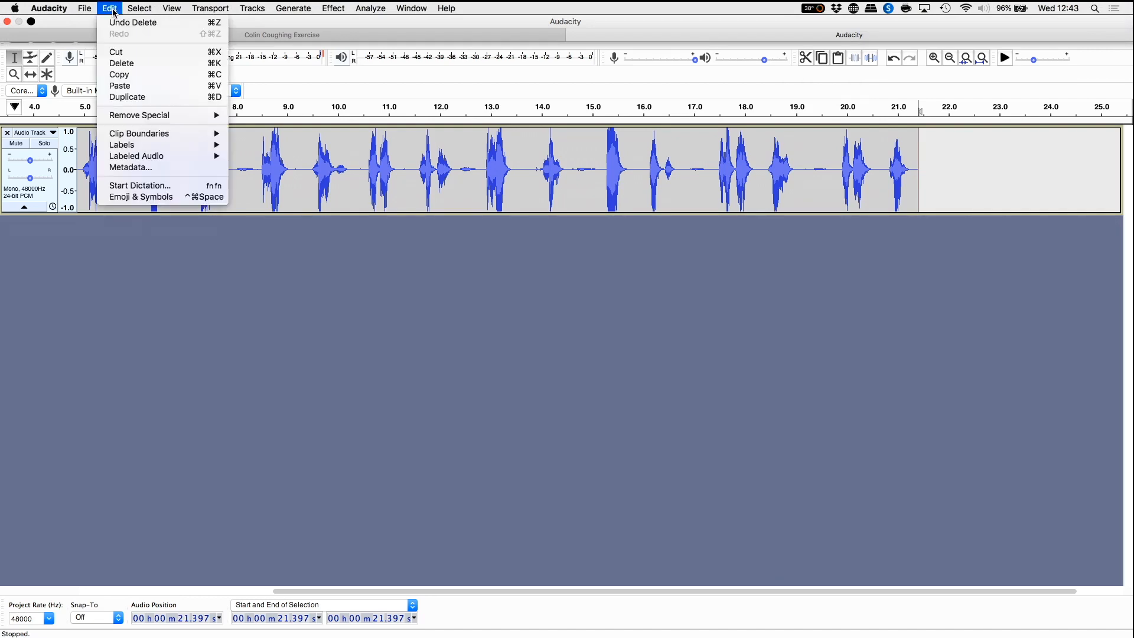
click(248, 297)
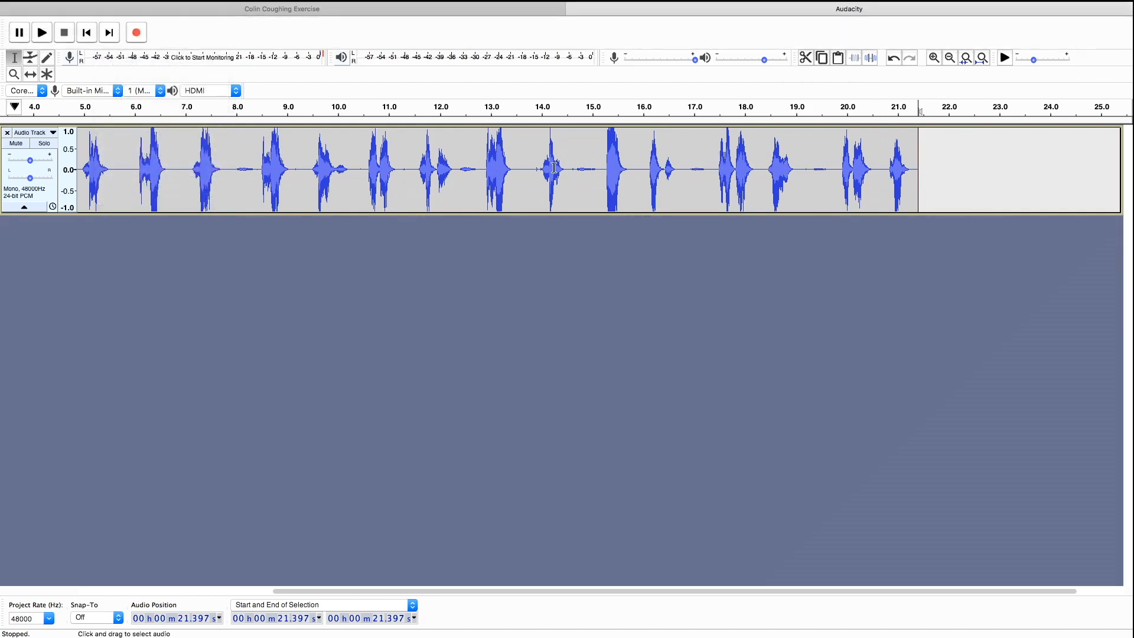
- Play the recording from about 8.0 s to locate the passage that should be removed
click(605, 161)
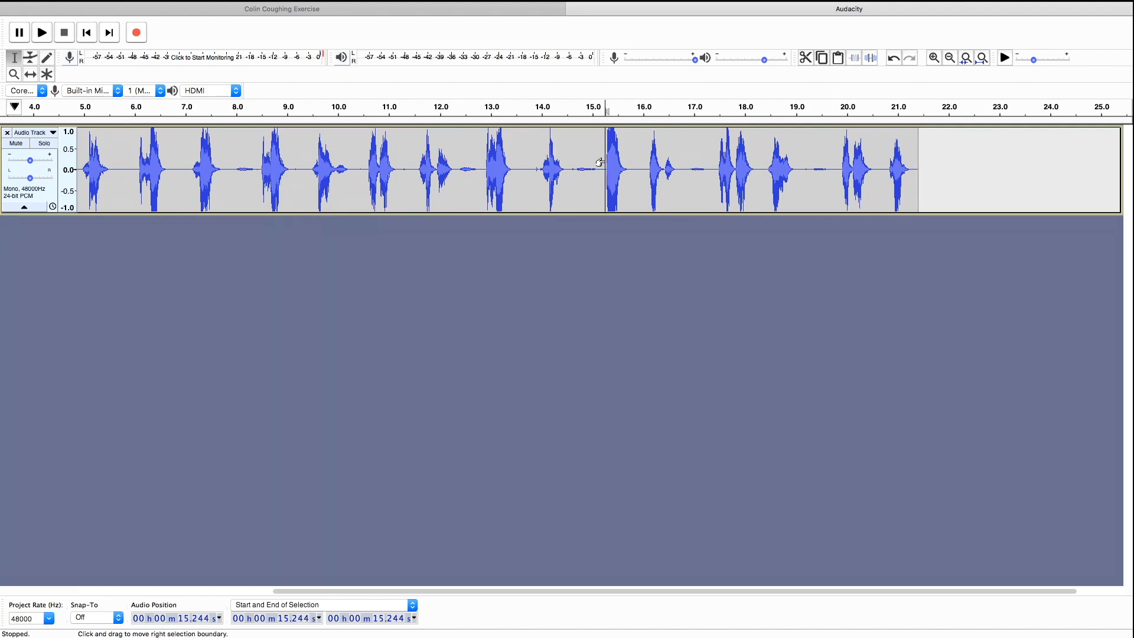
click(236, 163)
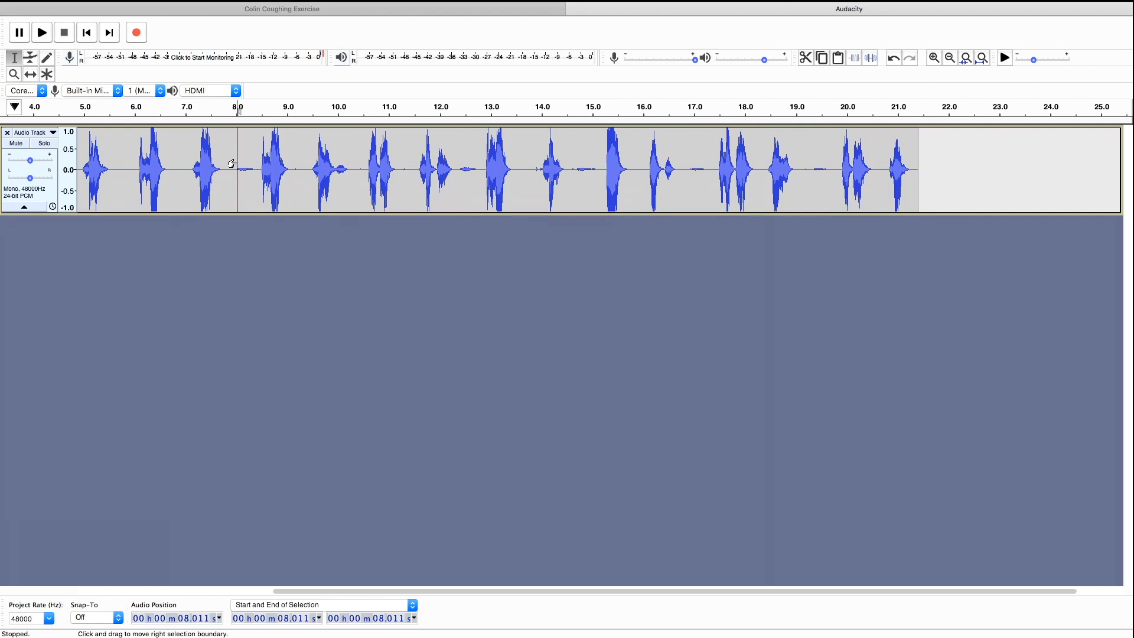
key(space)
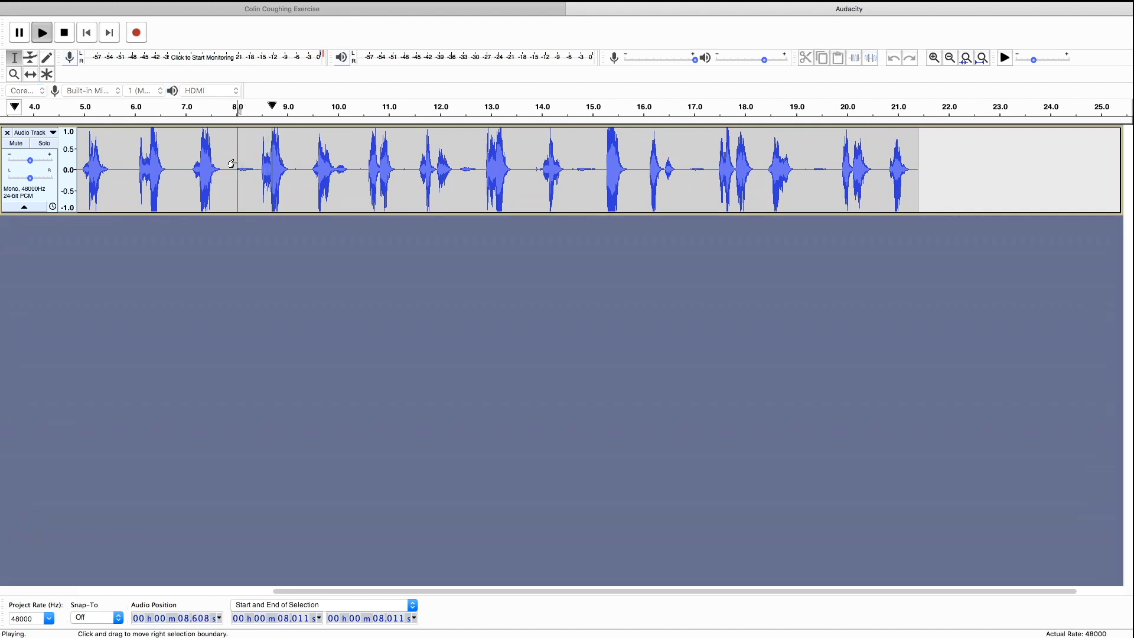
key(space)
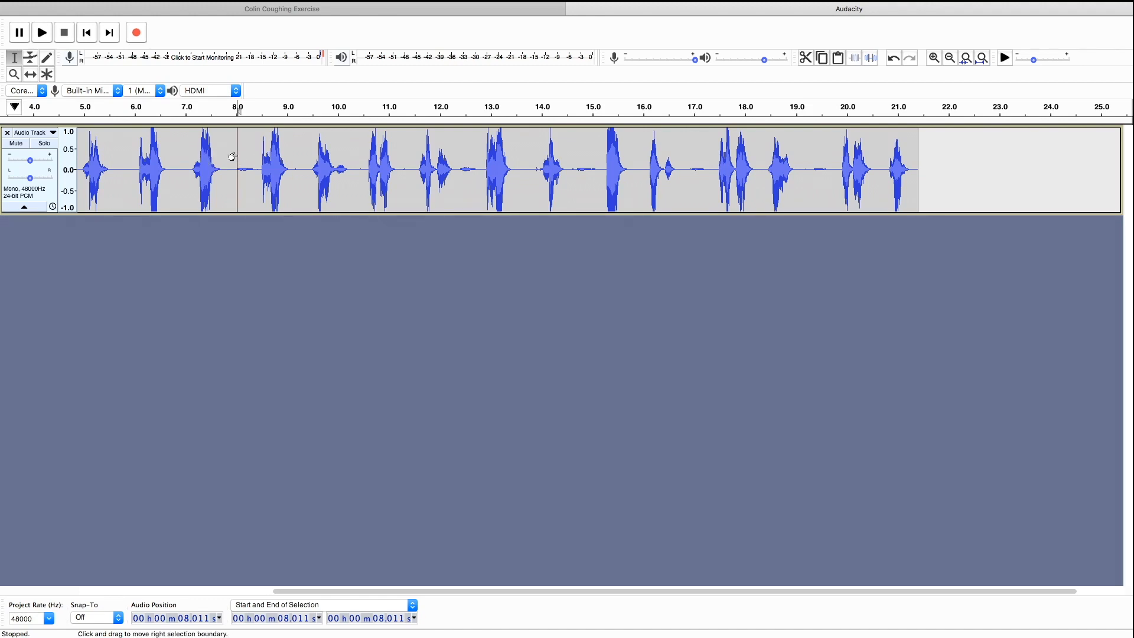
key(space)
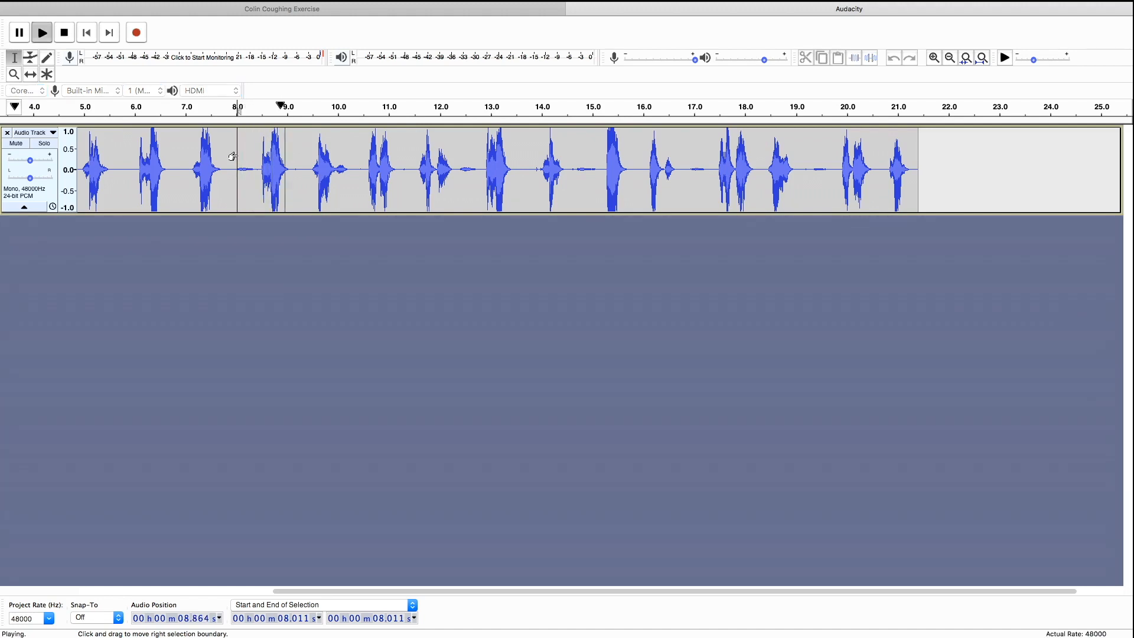
key(space)
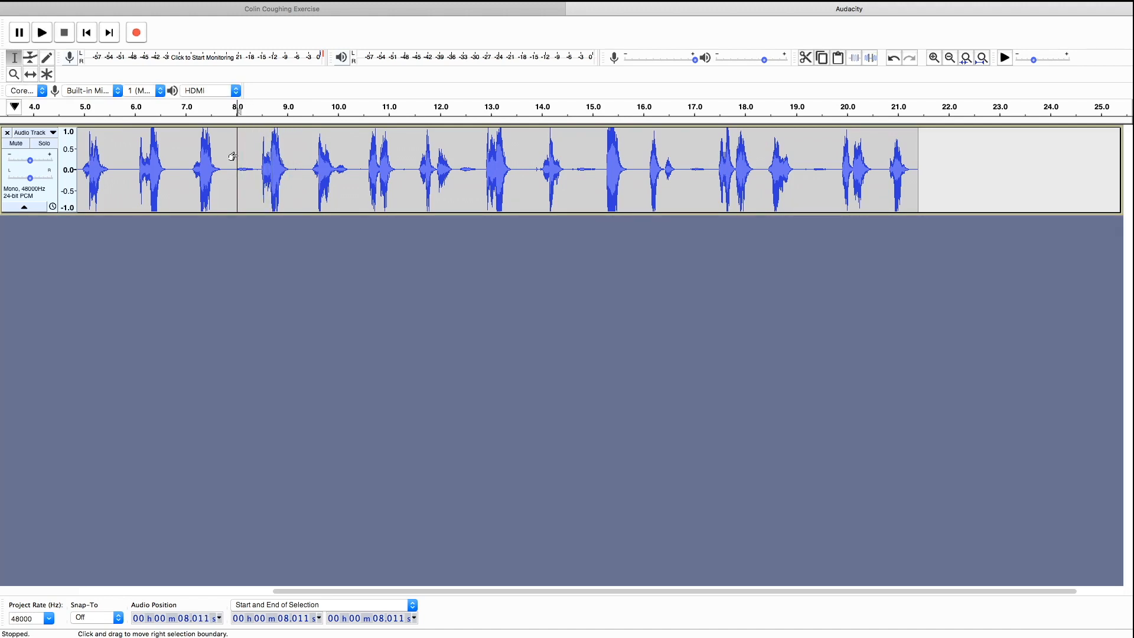
- Delete the passage of the track between about 8.01 s and 9.36 s
click(232, 156)
drag(233, 156, 301, 162)
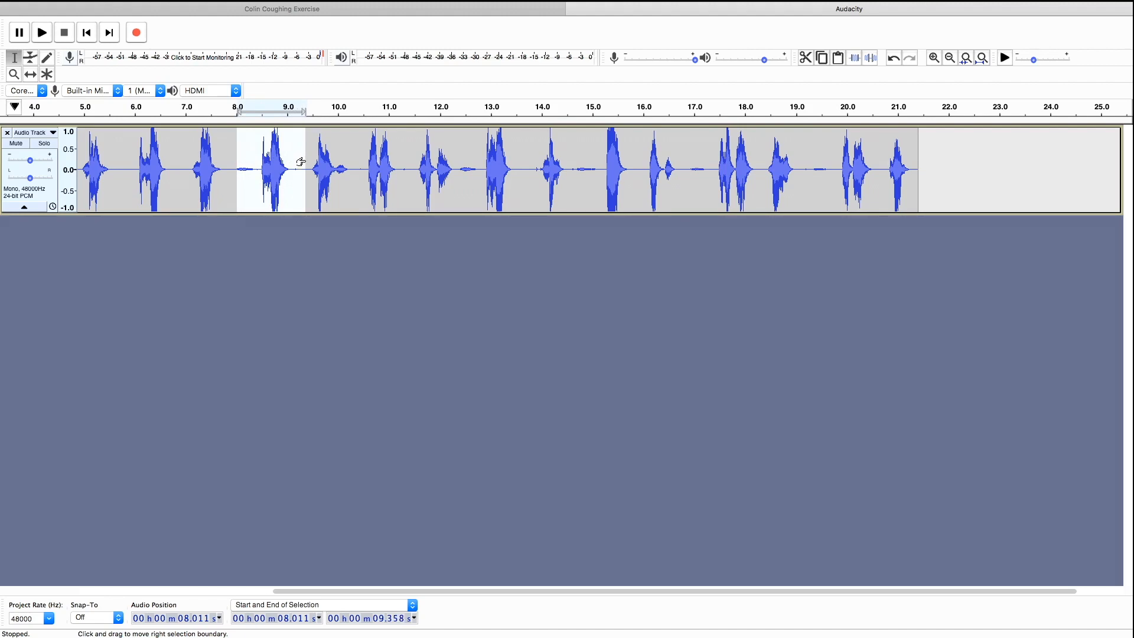
key(Delete)
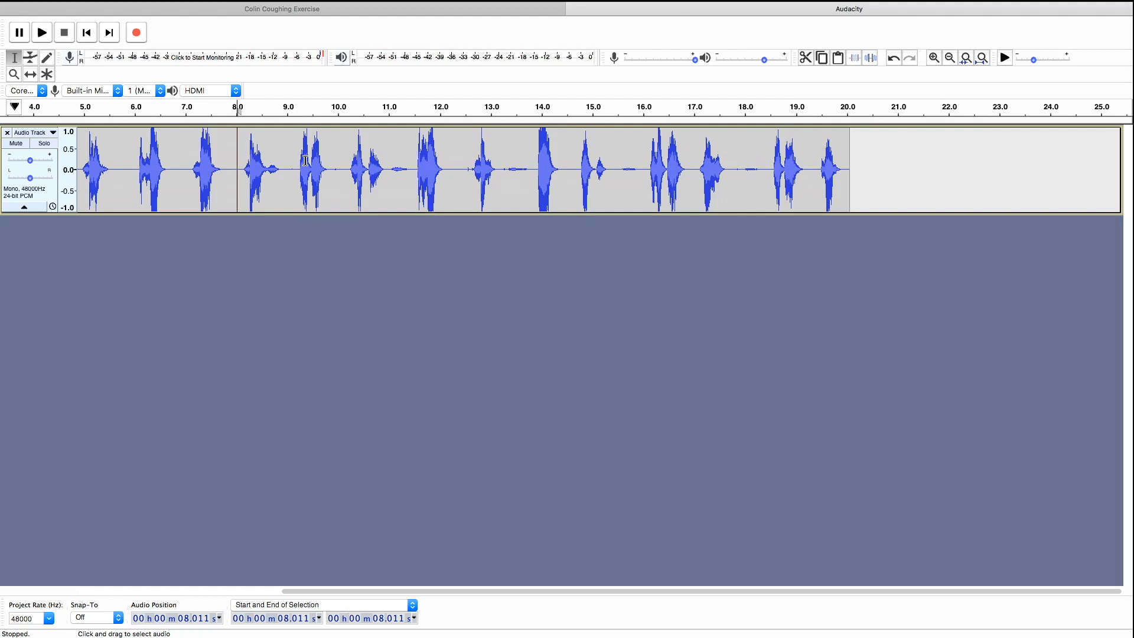
- Play the track repeatedly from the edit point at about 8.0 s to check how the join sounds
key(space)
key(space)
key(space)
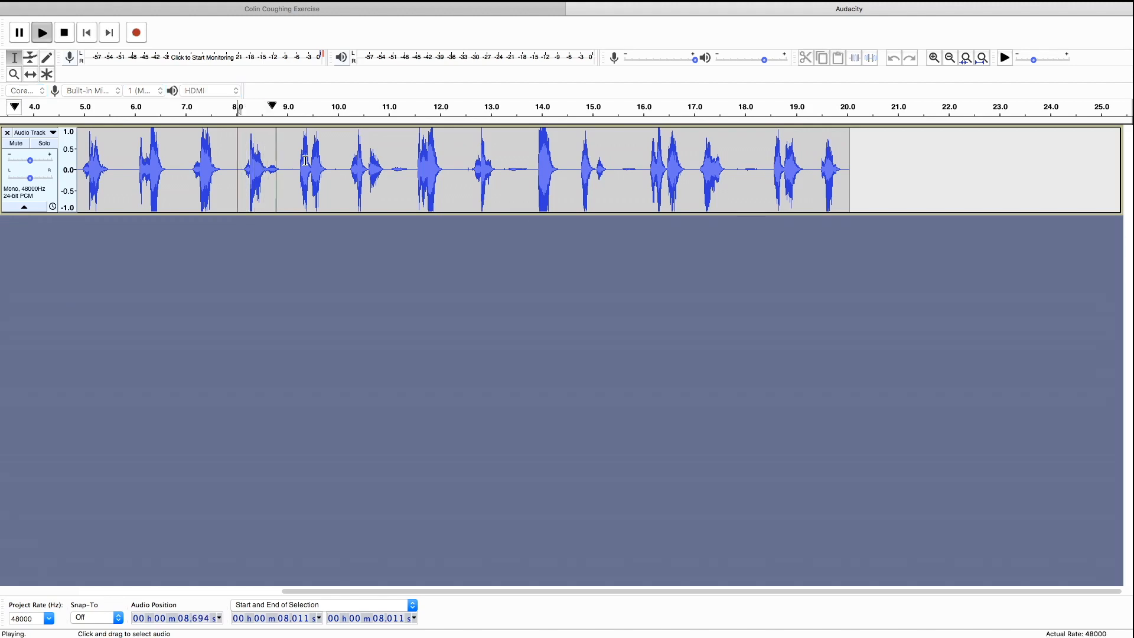
key(space)
key(space)
key(space)
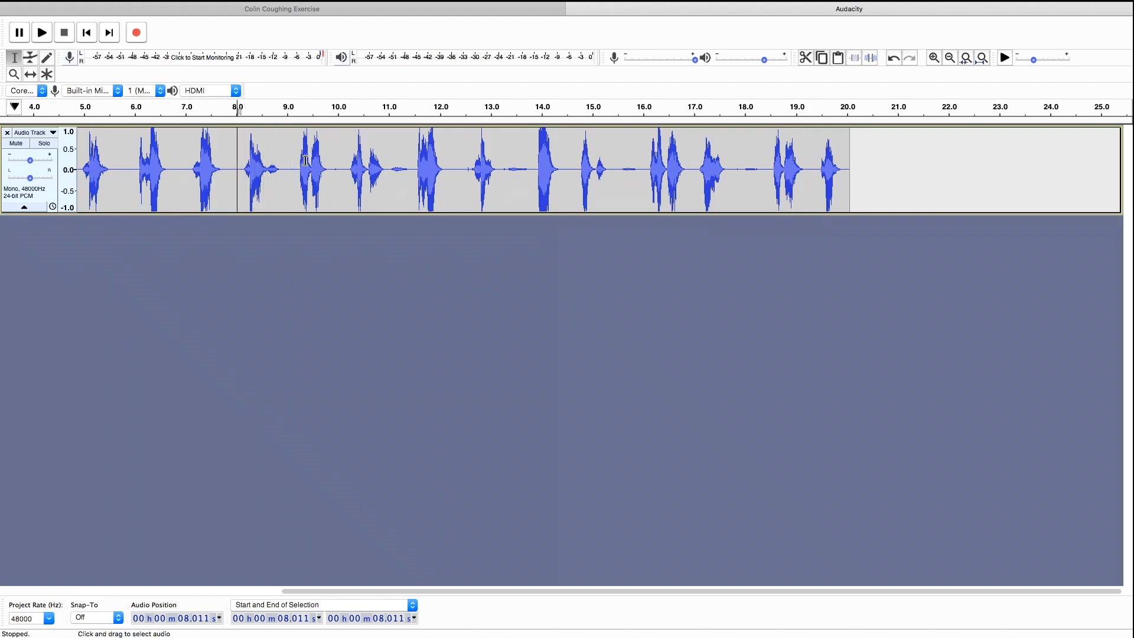
key(space)
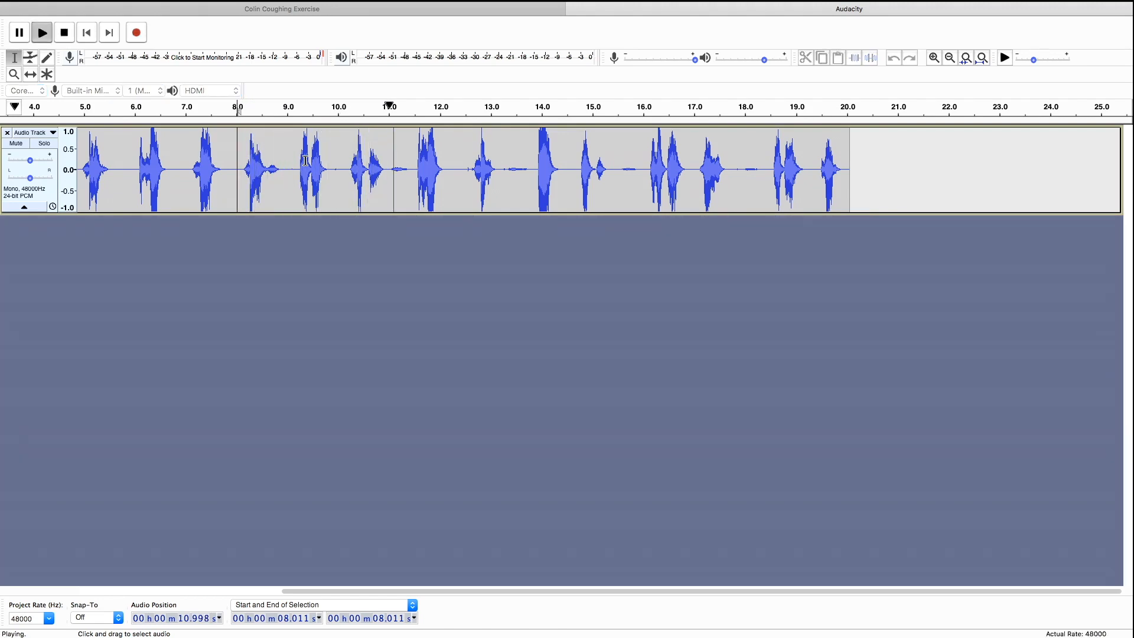
key(space)
key(space)
key(space)
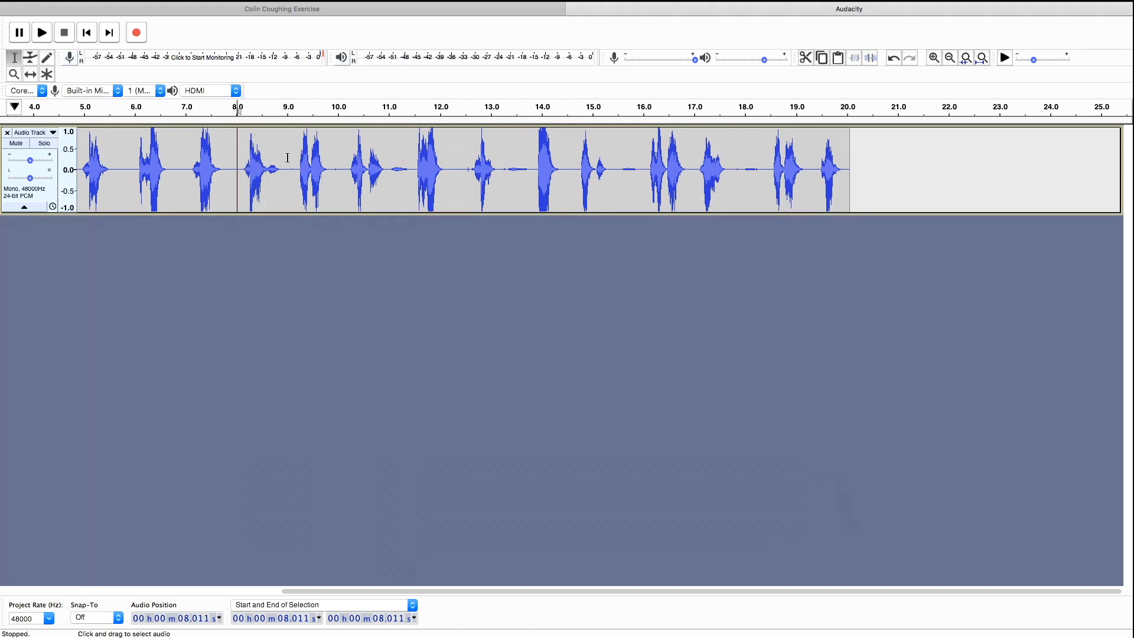
- Audition the track from about 9.0 s and cut the passage between about 9.01 s and 10.07 s
click(288, 158)
key(space)
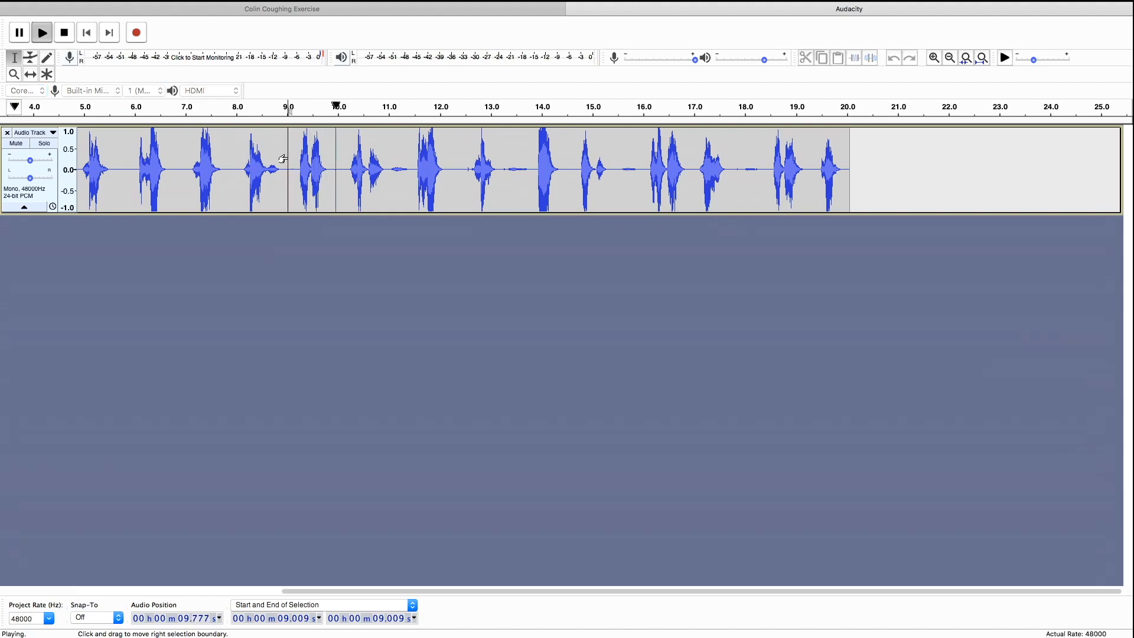
key(space)
drag(284, 158, 339, 172)
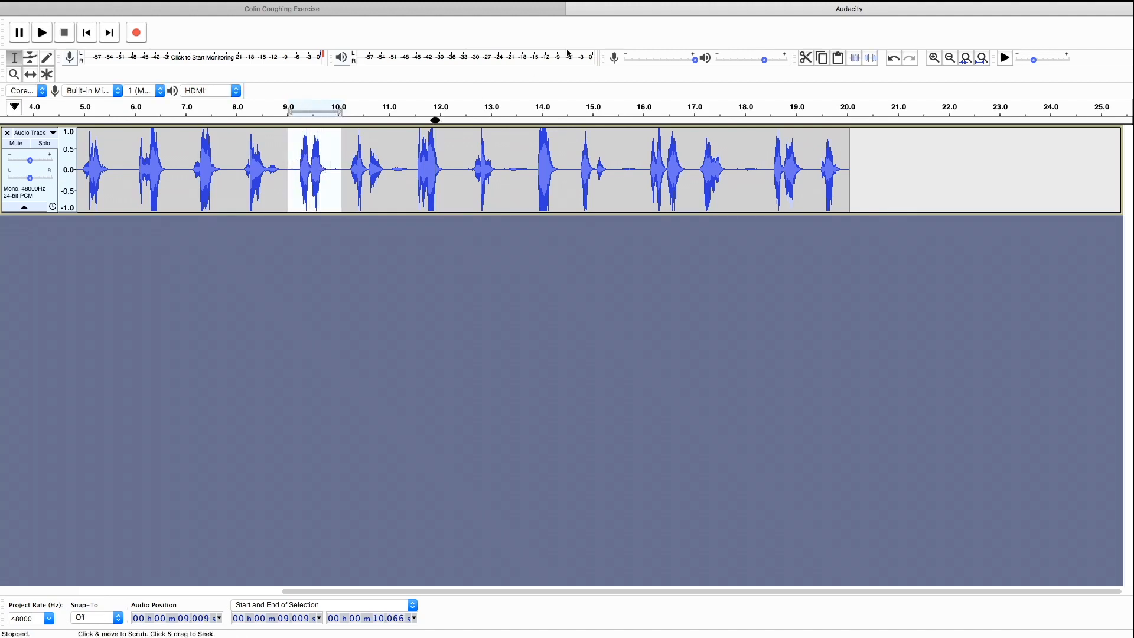
click(806, 58)
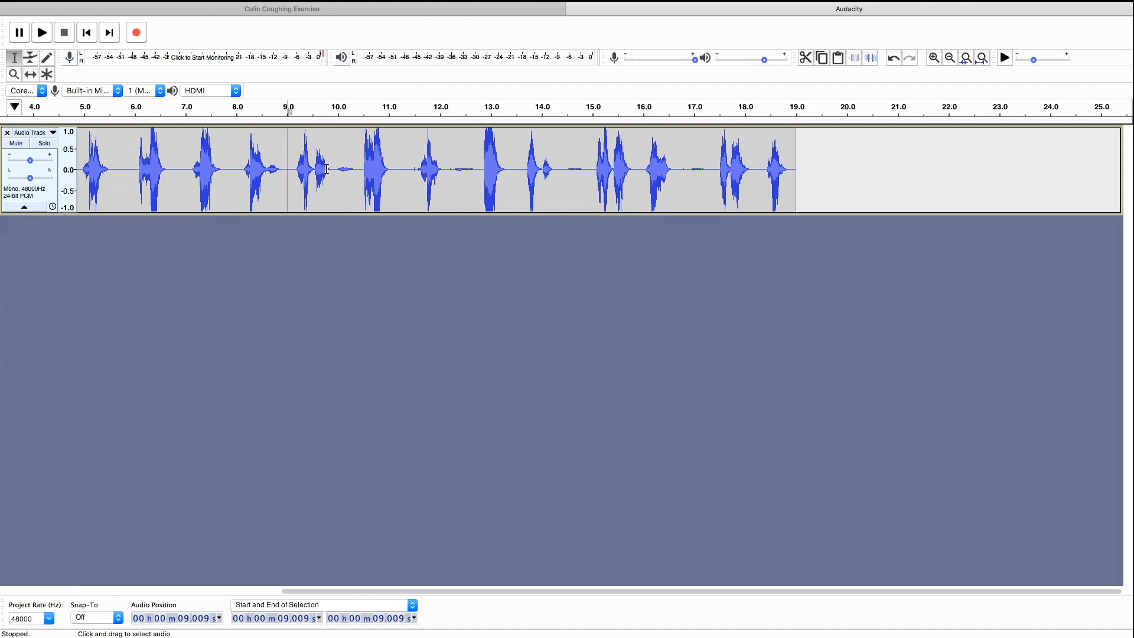
- Delete the passage of the track between about 9.94 s and 11.33 s
drag(335, 169, 405, 196)
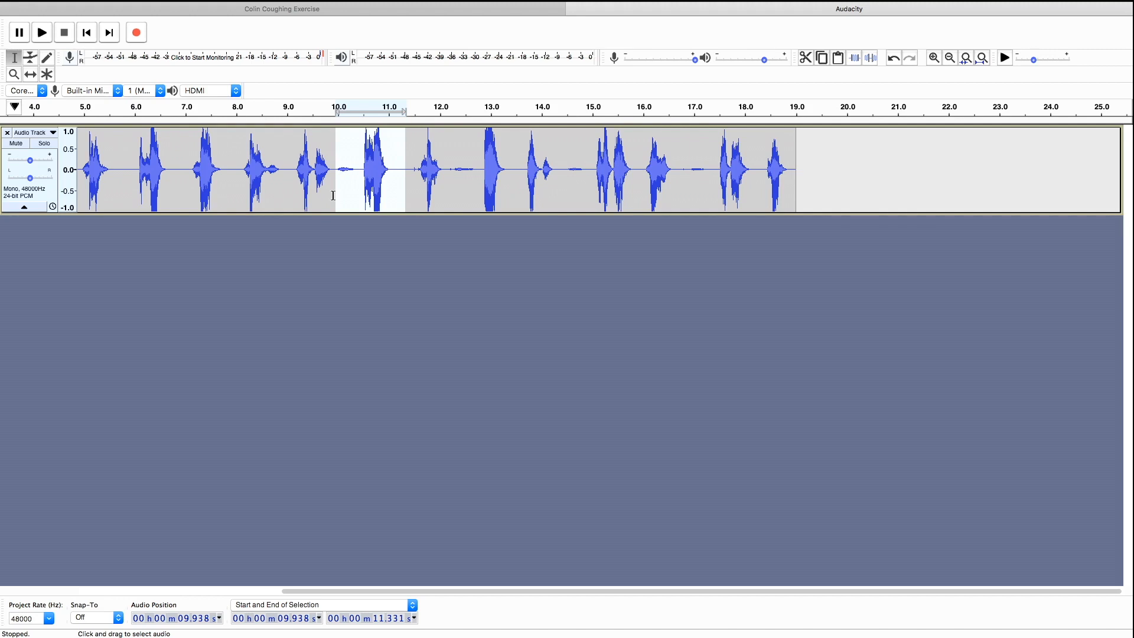
key(Delete)
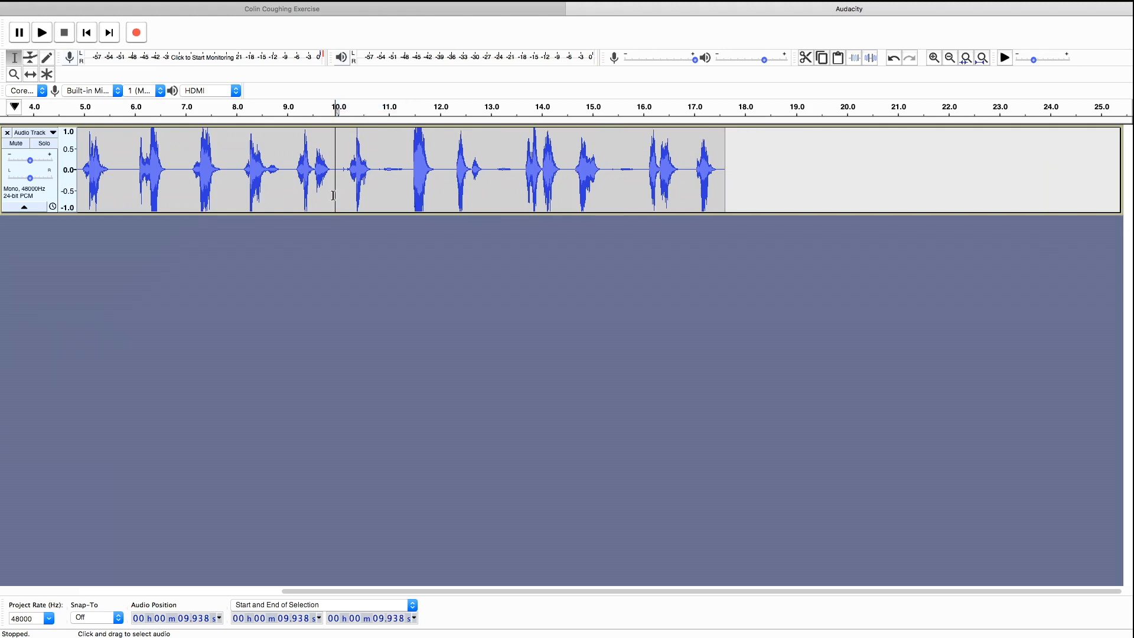
- Audition the track from about 9.94 s and delete the passage between about 10.79 s and 12.10 s
key(space)
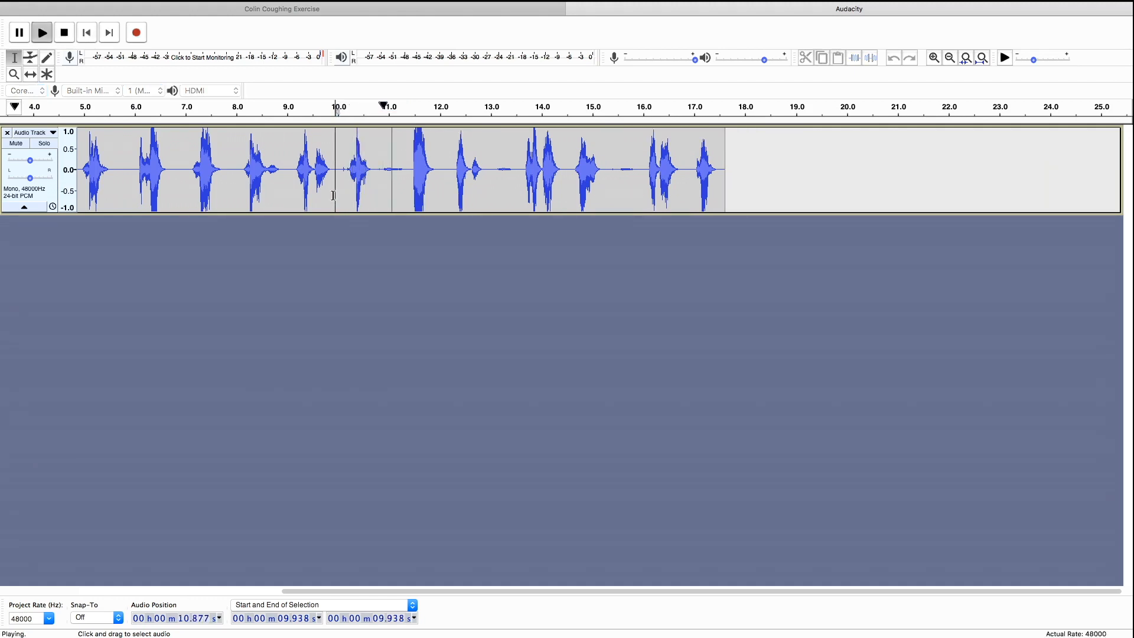
key(space)
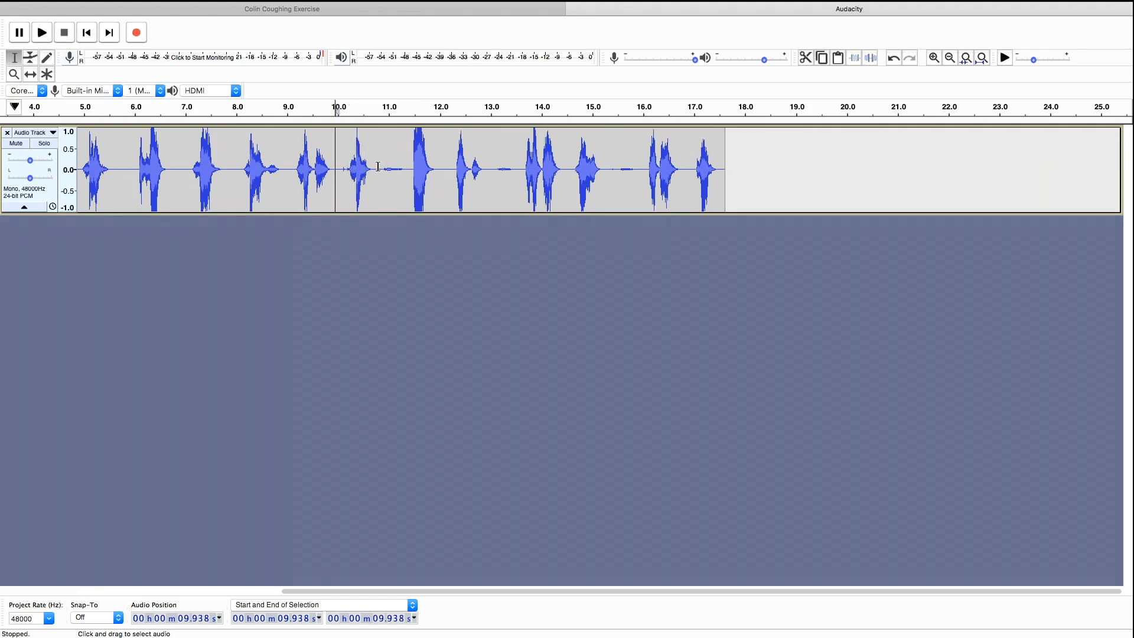
drag(378, 167, 445, 190)
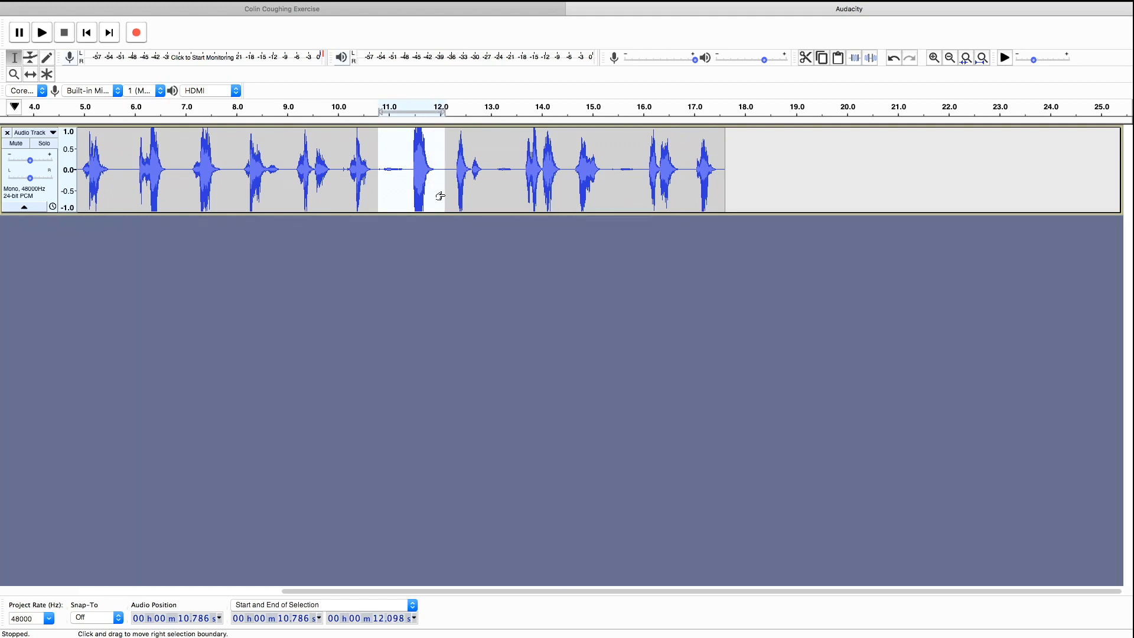
key(Delete)
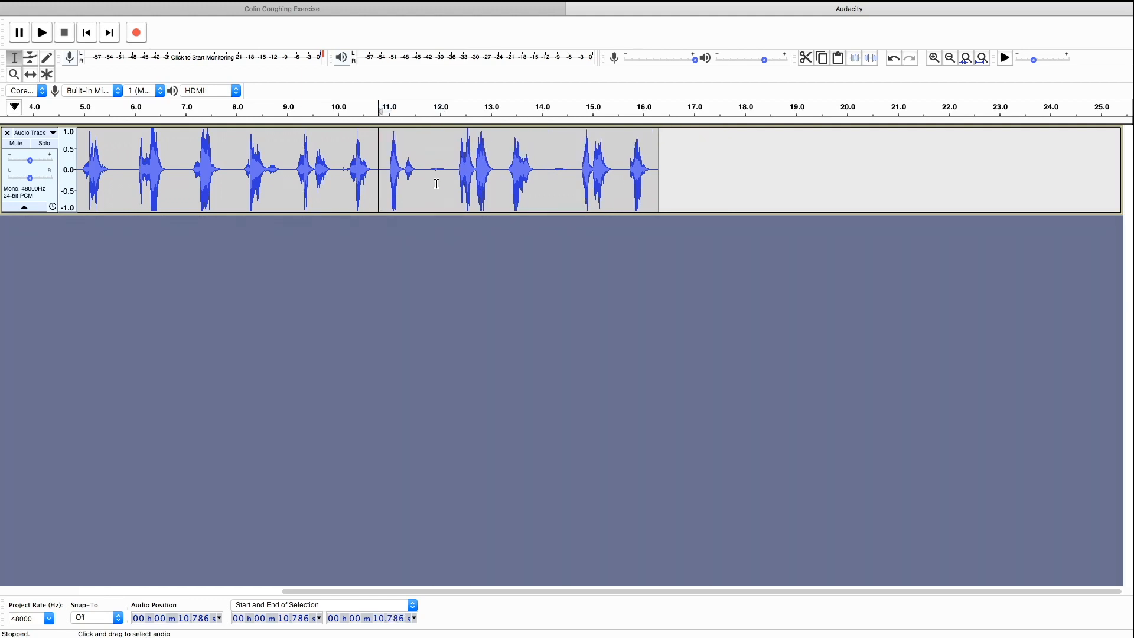
- Cut the passage of the track between about 11.63 s and 13.20 s
drag(421, 171, 501, 192)
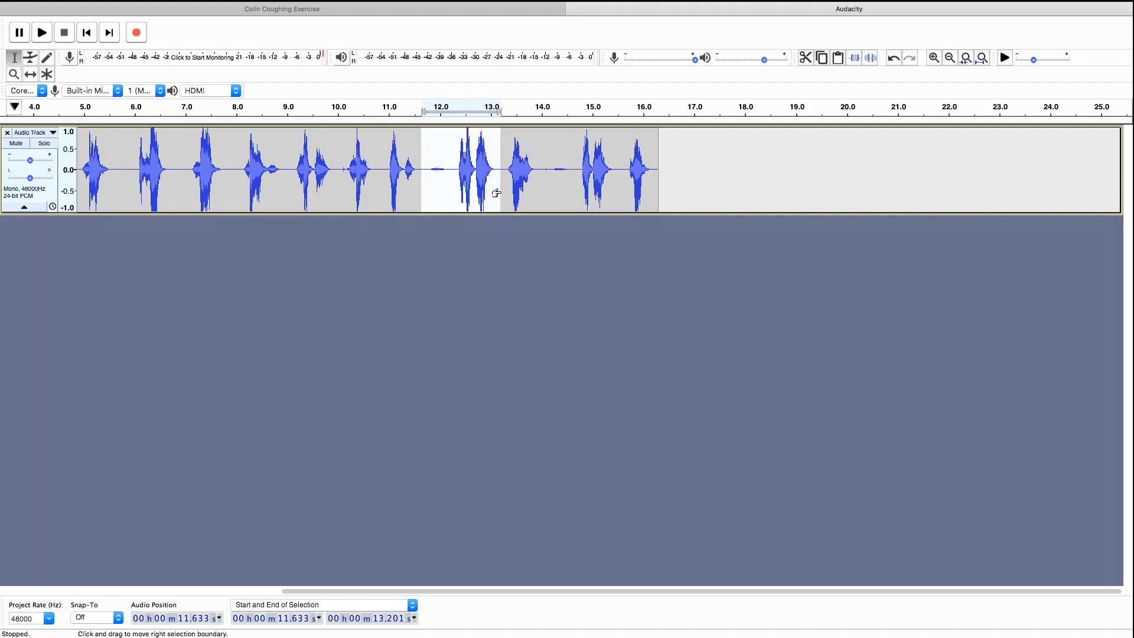
key(space)
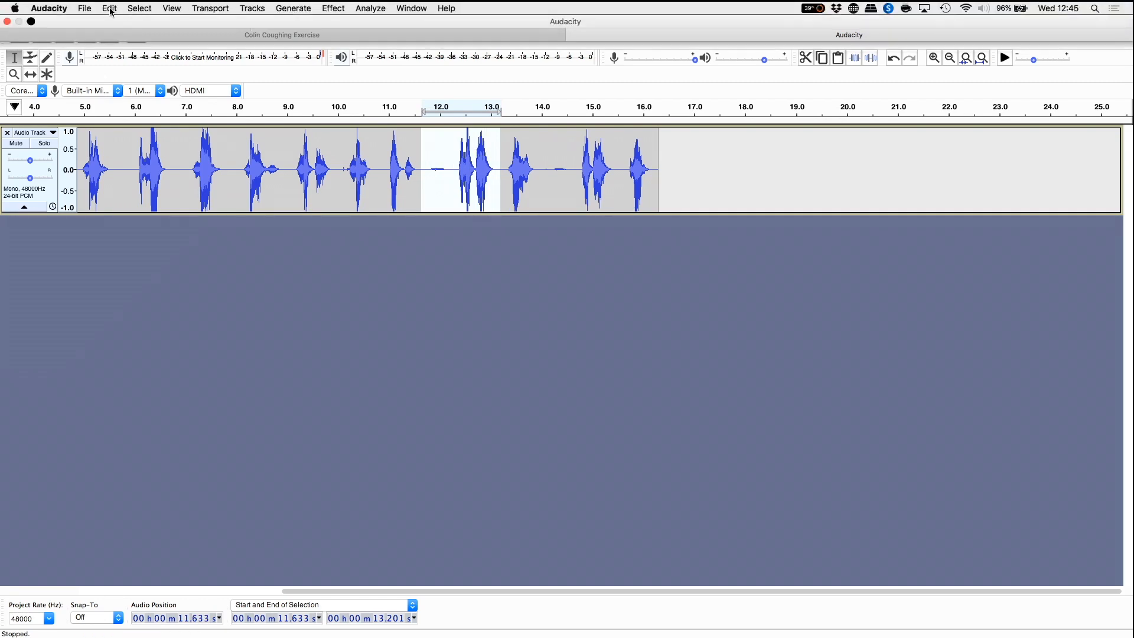
click(107, 10)
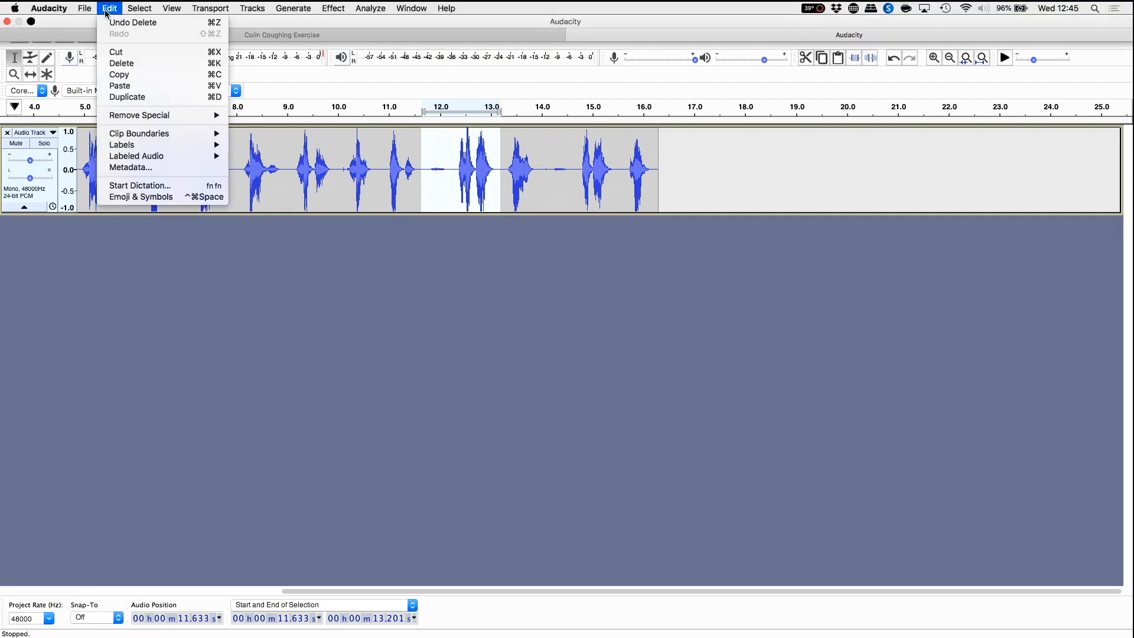
click(115, 55)
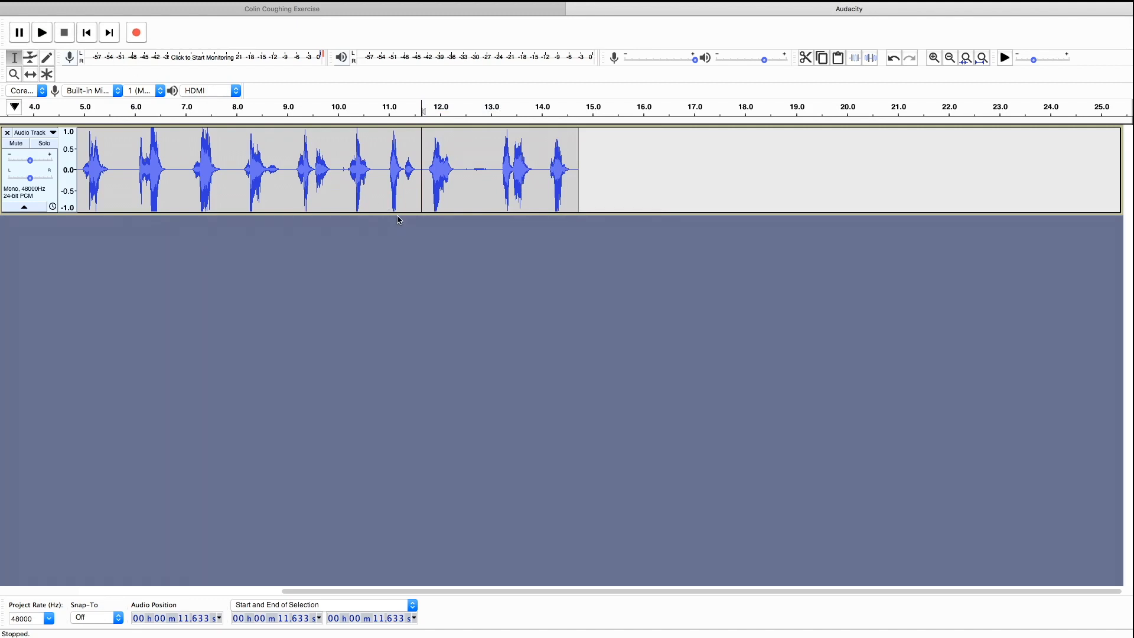
- Audition the track from about 11.63 s and delete the passage between about 12.48 s and 13.97 s
key(space)
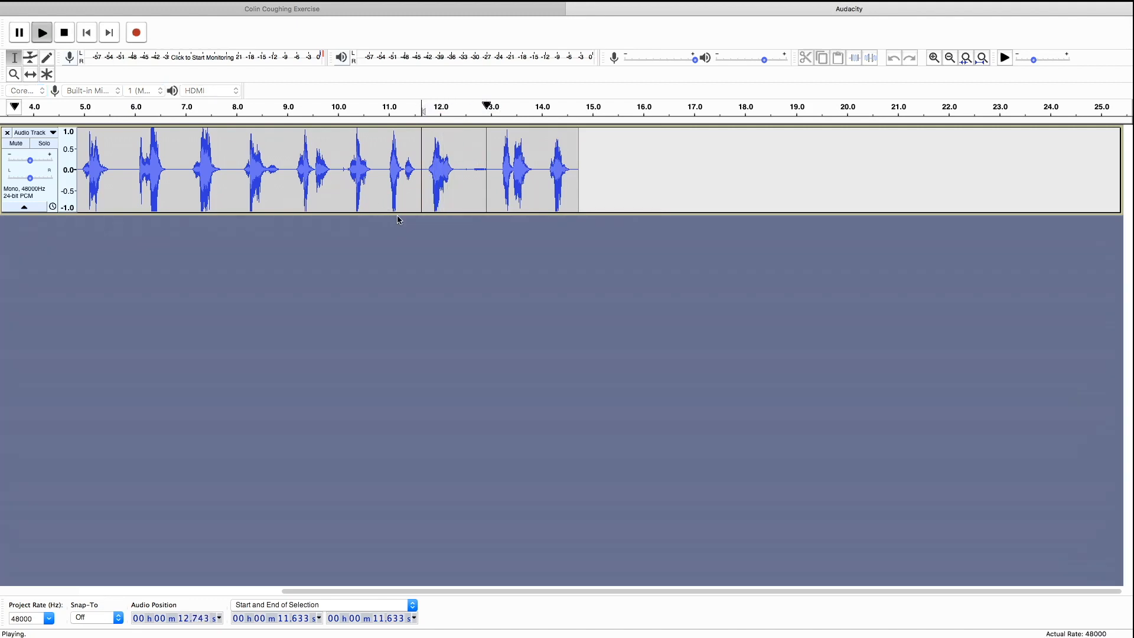
key(space)
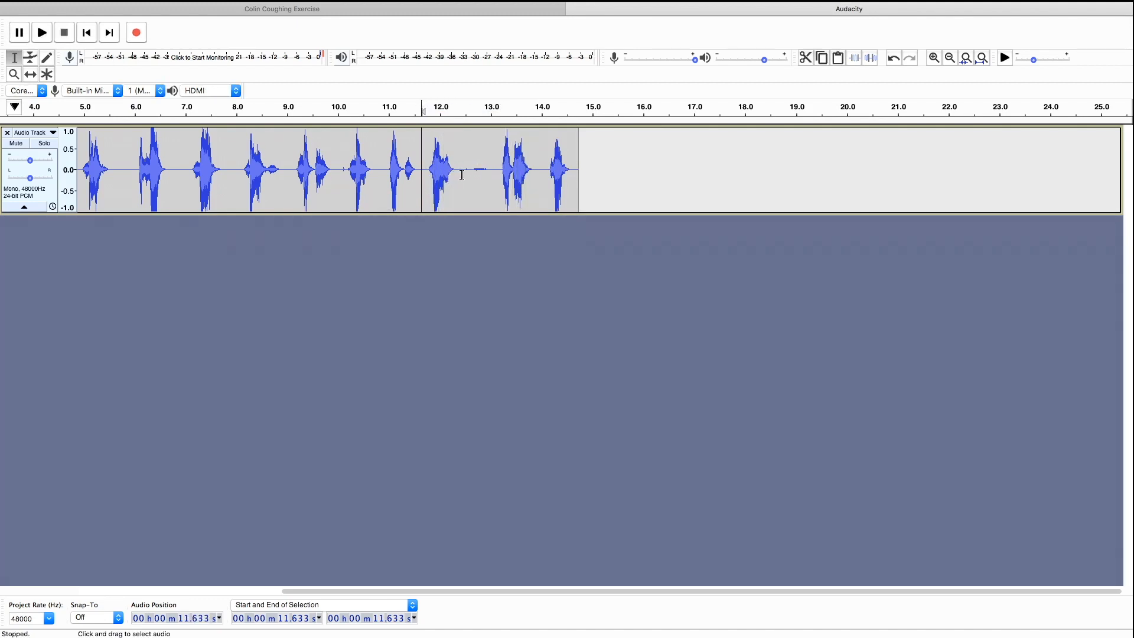
click(464, 174)
drag(465, 174, 540, 200)
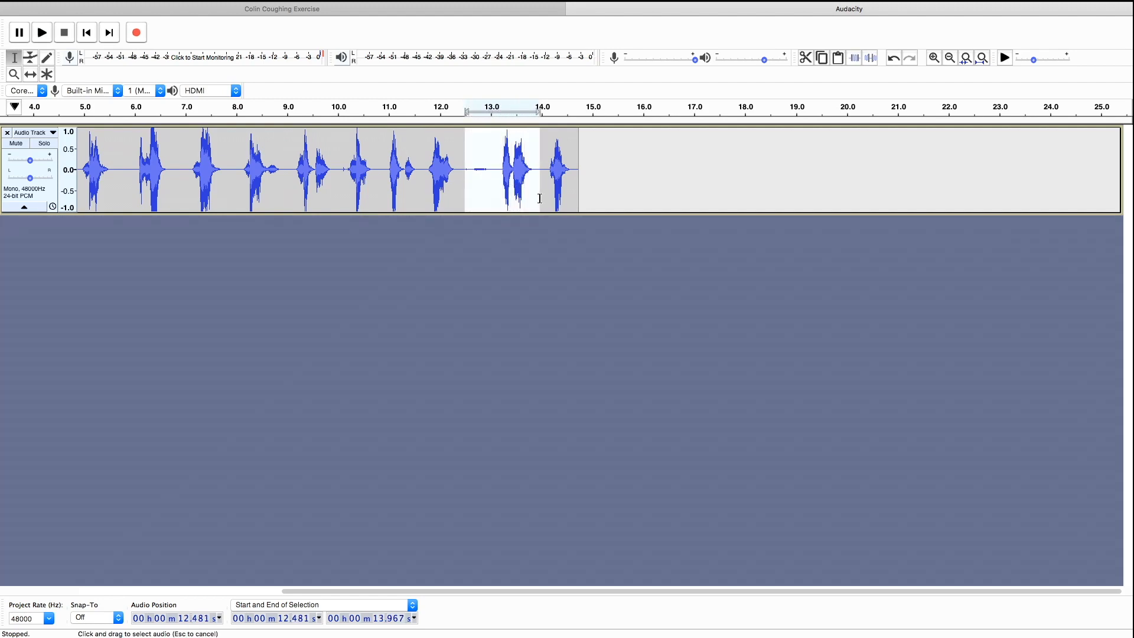
key(Delete)
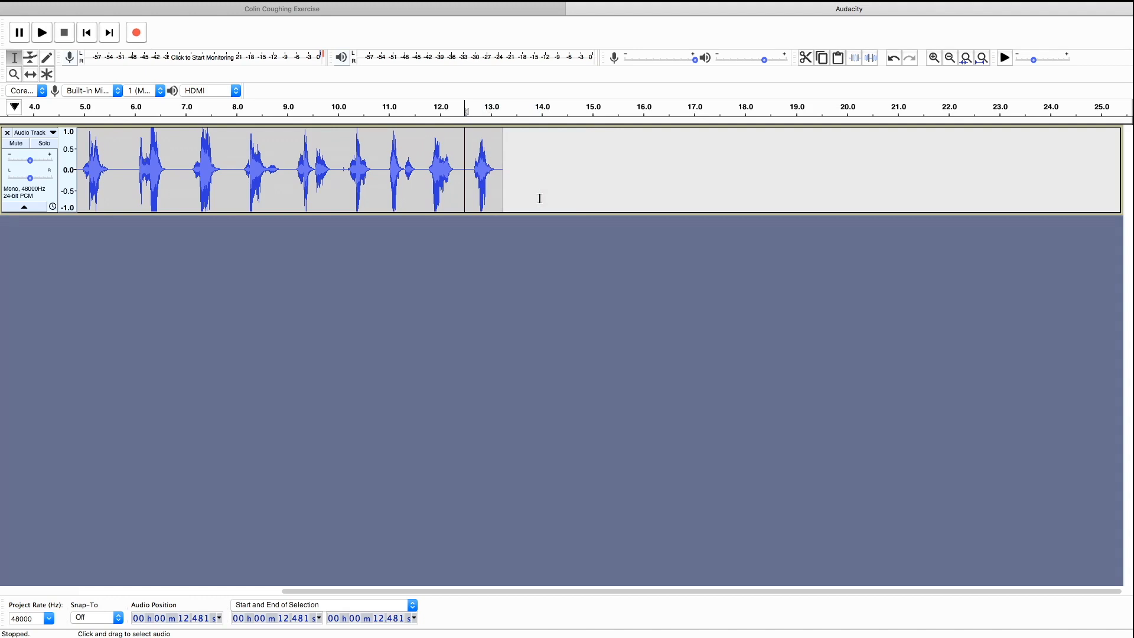
- Play the edited track from its beginning to check the spacing of the opening sounds
click(87, 34)
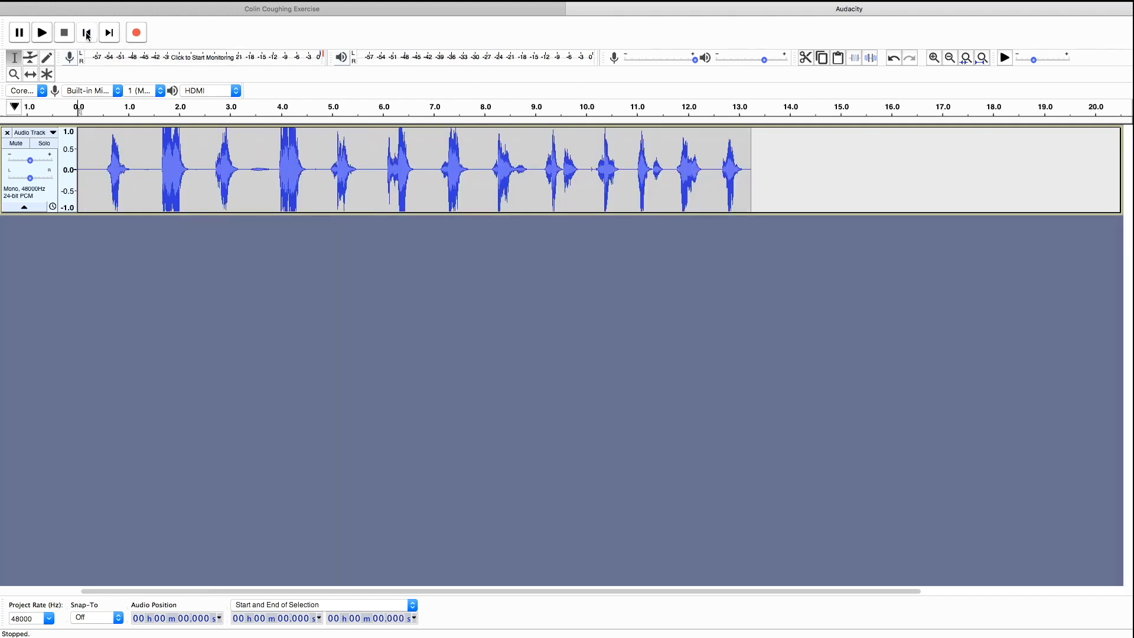
key(space)
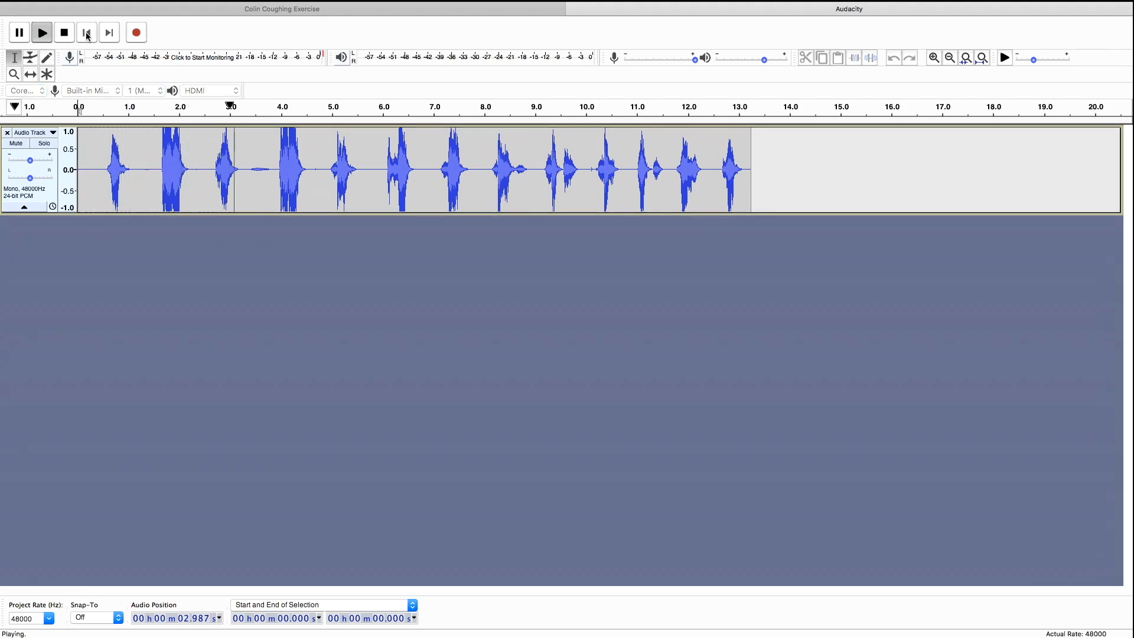
click(88, 33)
- Delete the passage between about 0.85 s and 2.75 s, tight against the neighbouring sounds
drag(133, 170, 203, 186)
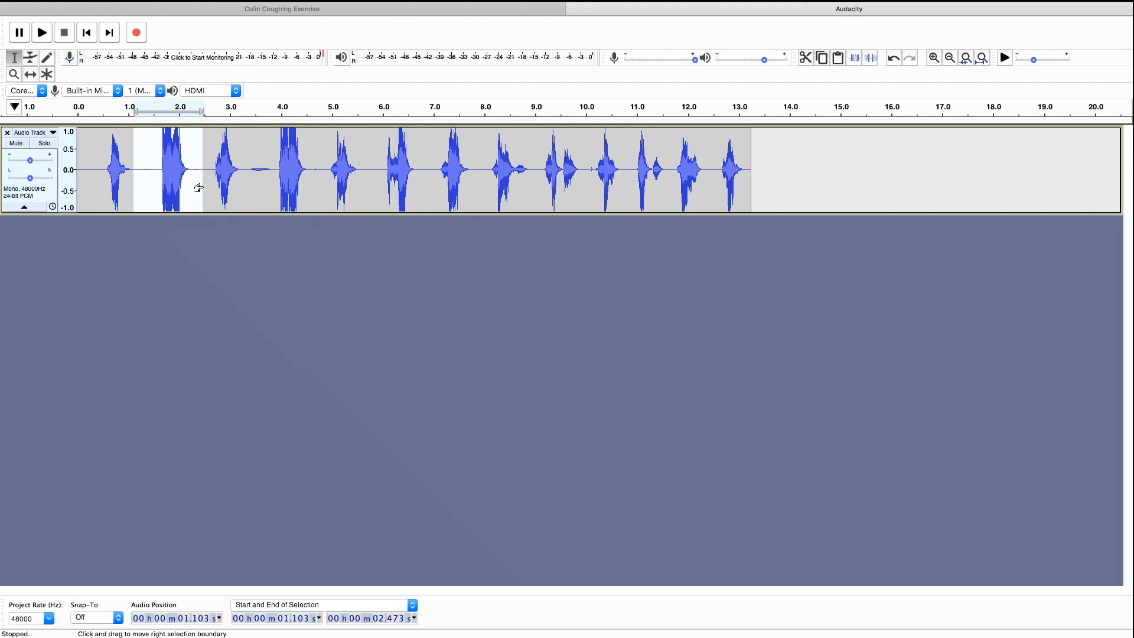
click(107, 175)
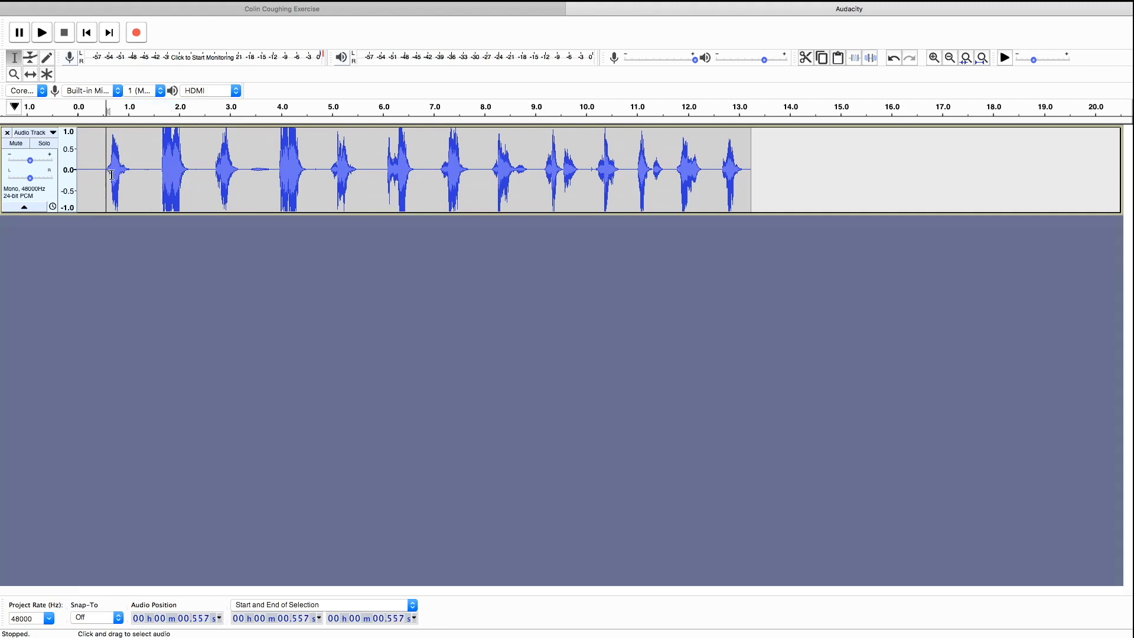
drag(121, 171, 217, 196)
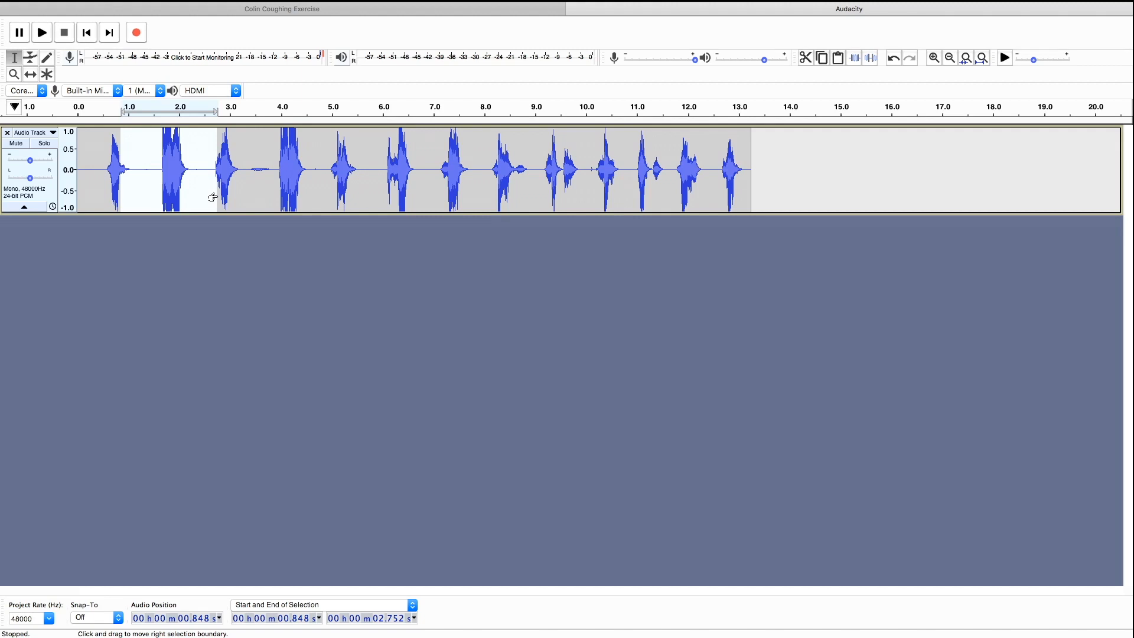
key(Delete)
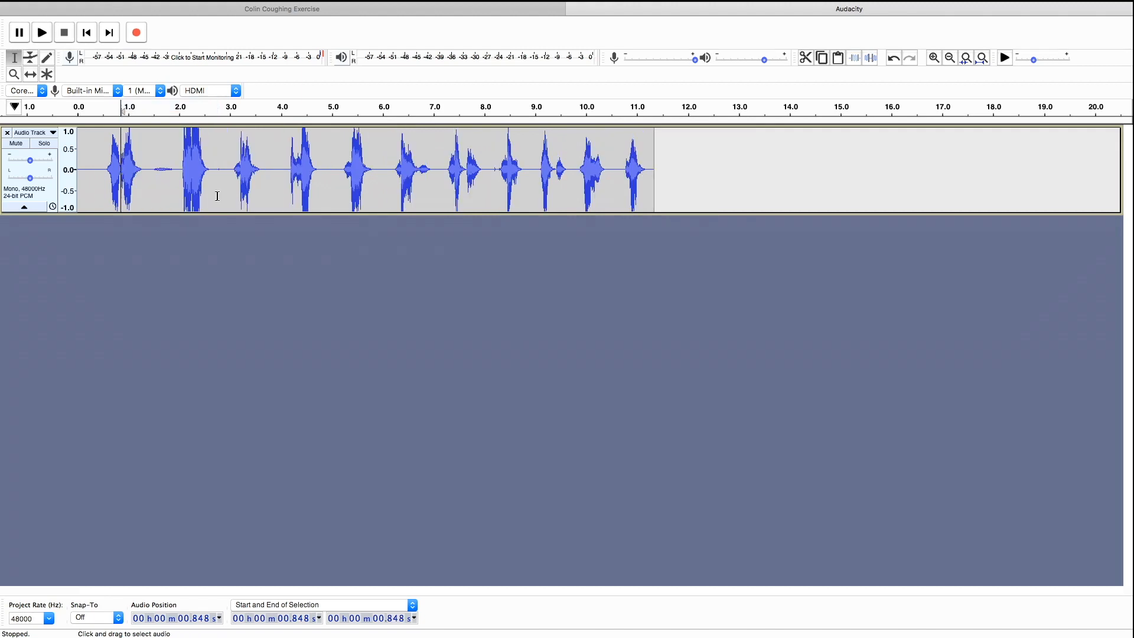
- Play the track from the start to hear the tight join at about 0.85 s
click(88, 33)
key(space)
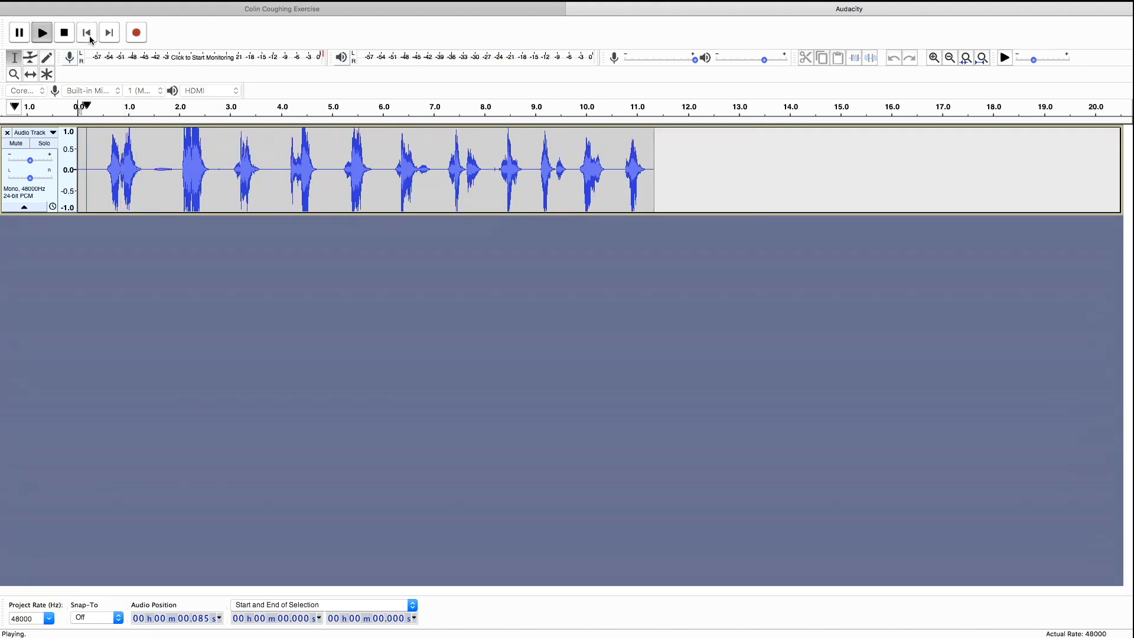
click(90, 37)
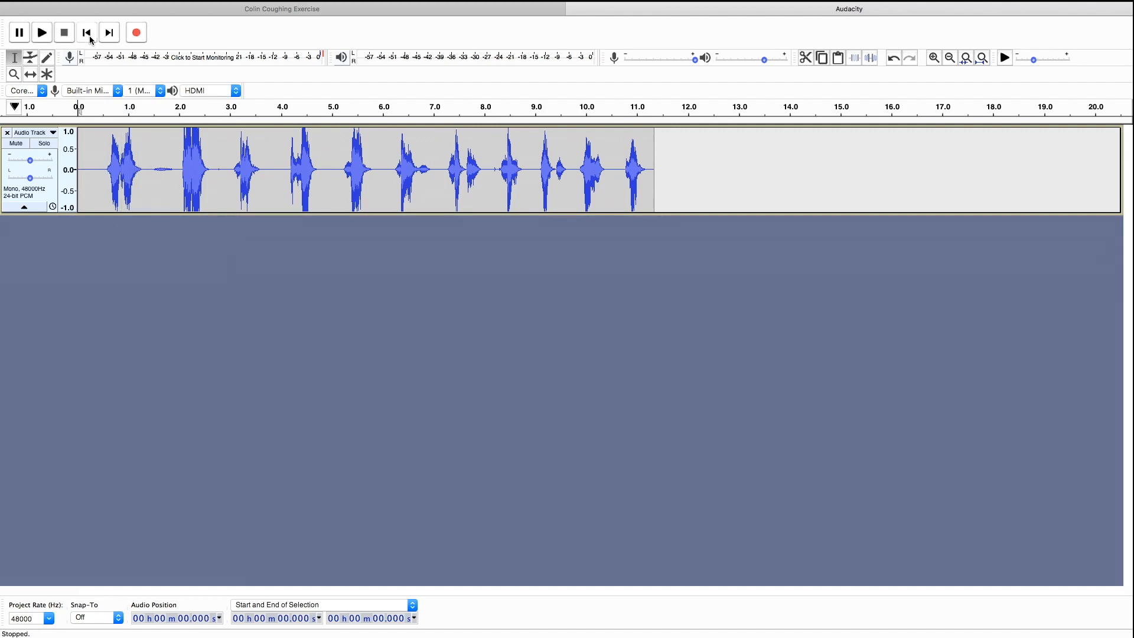
- Undo the last three edits, back to before the cut at about 11.63 s
mouse_move(52, 6)
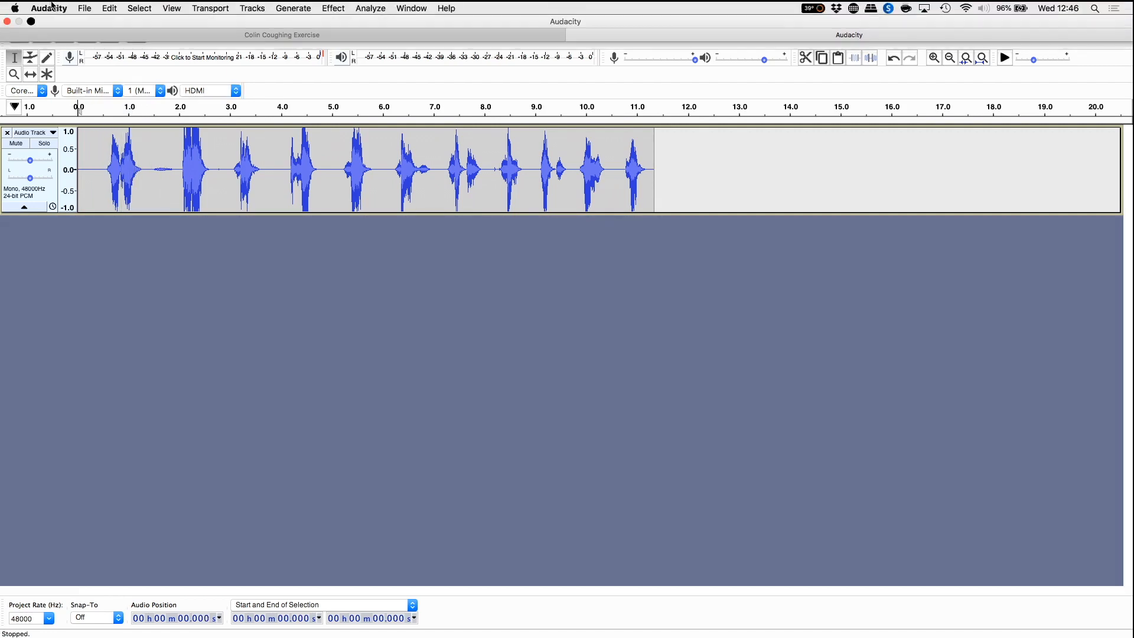
click(110, 8)
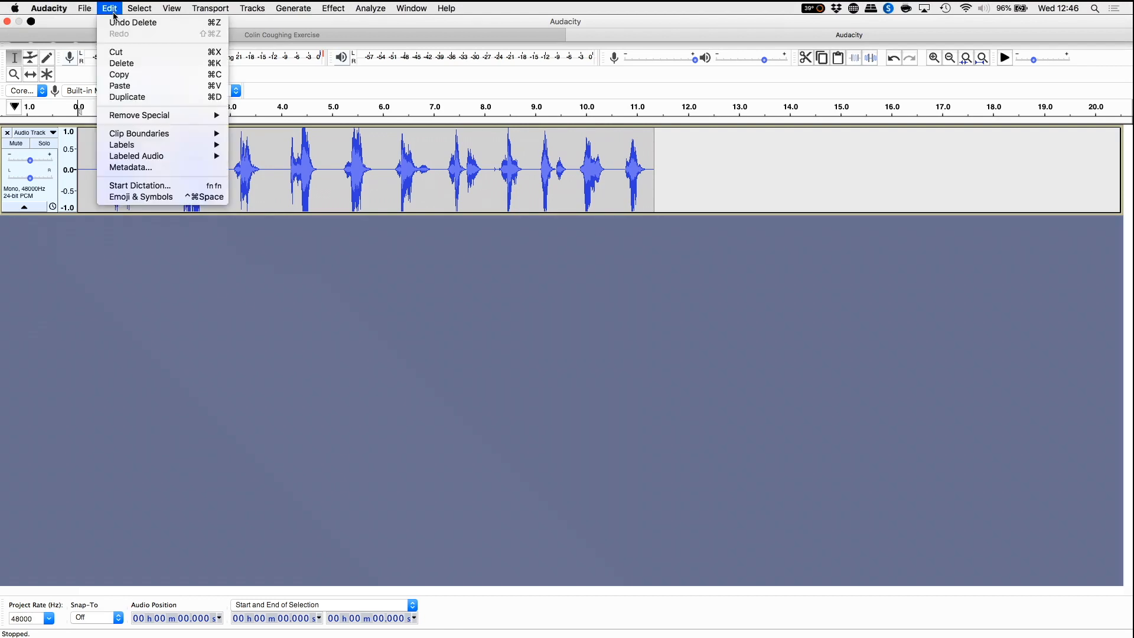
click(118, 27)
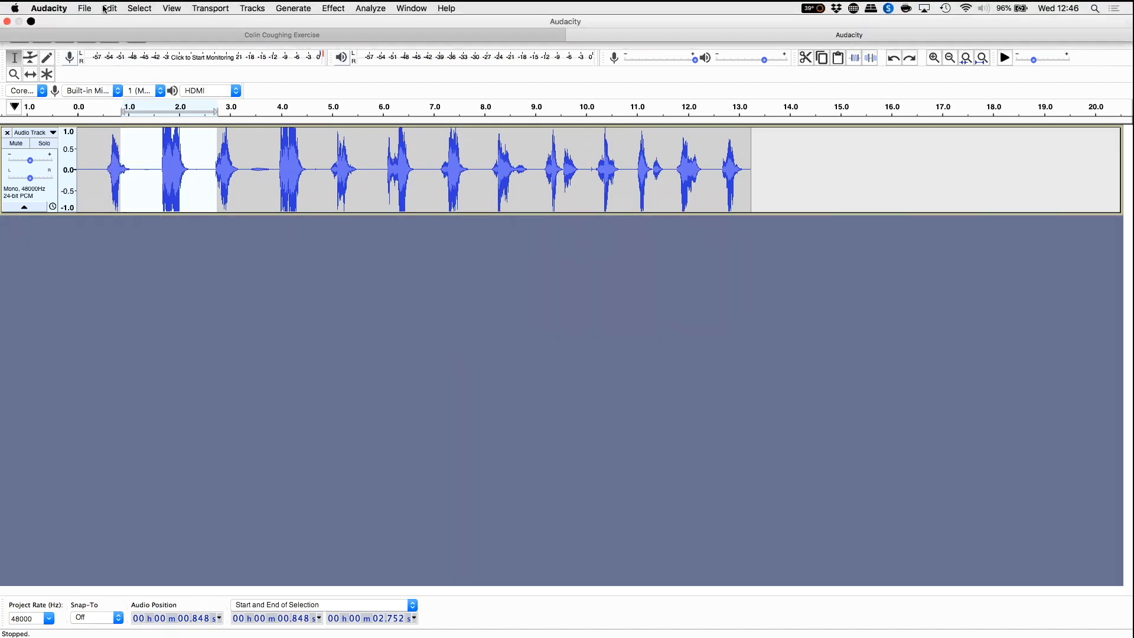
click(104, 8)
click(111, 22)
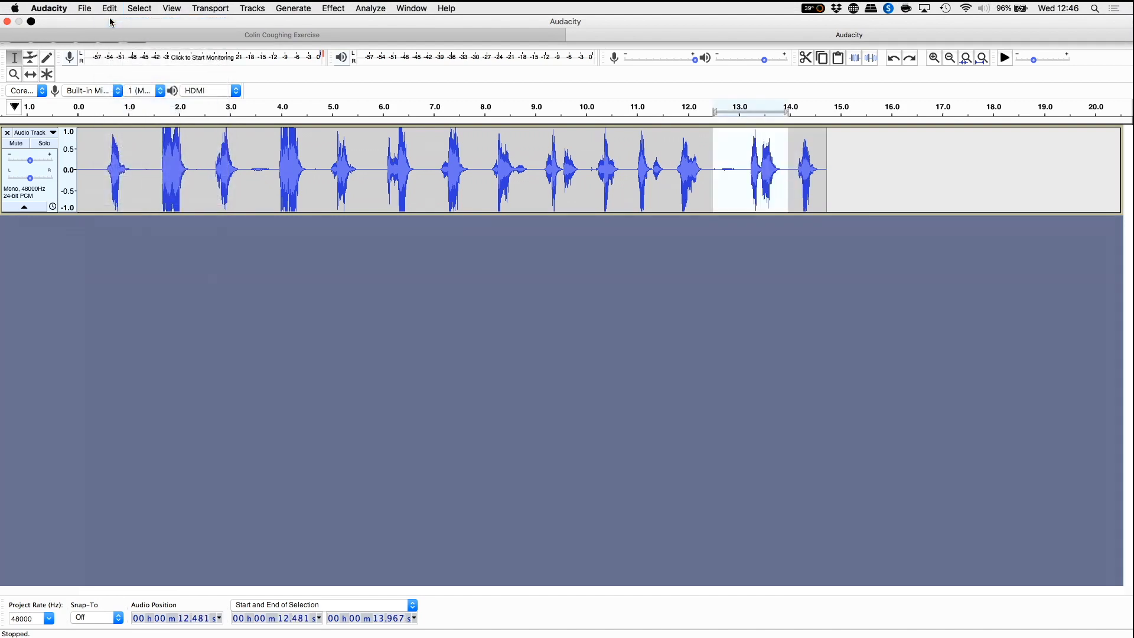
click(109, 8)
click(111, 22)
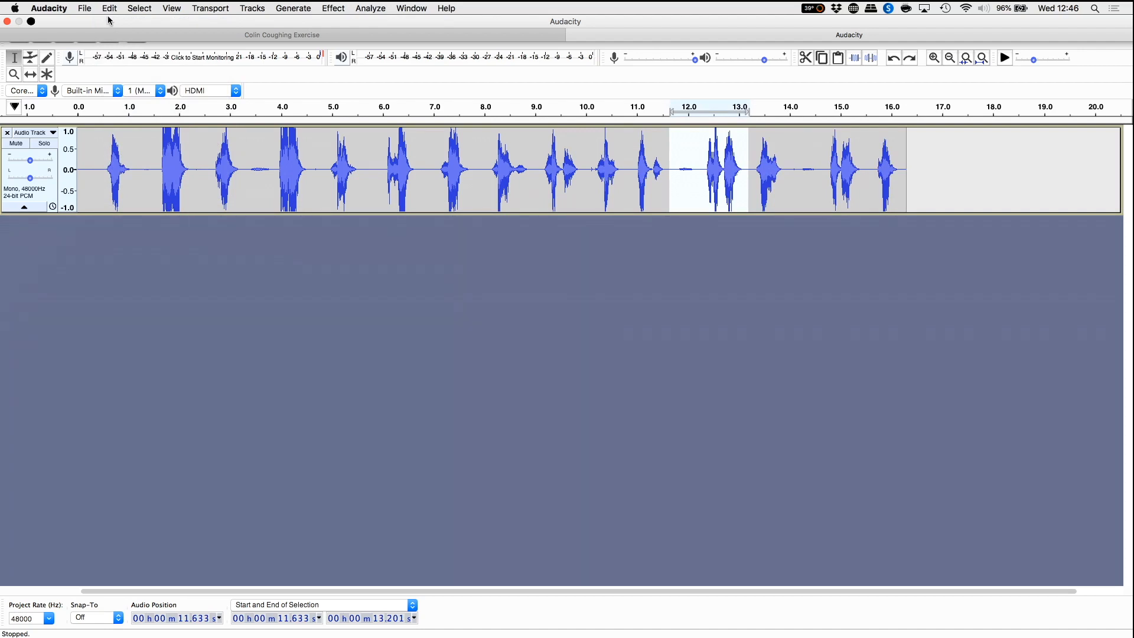
- Redo the cut at about 11.63 s and the deletion at about 12.48 s
click(109, 9)
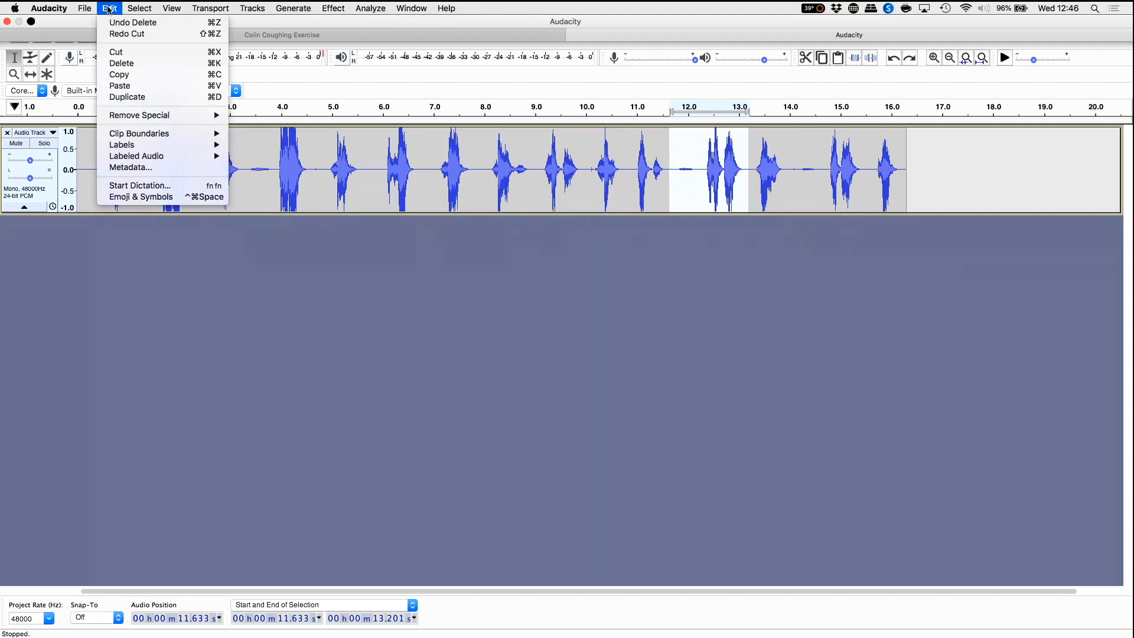
click(119, 36)
click(110, 8)
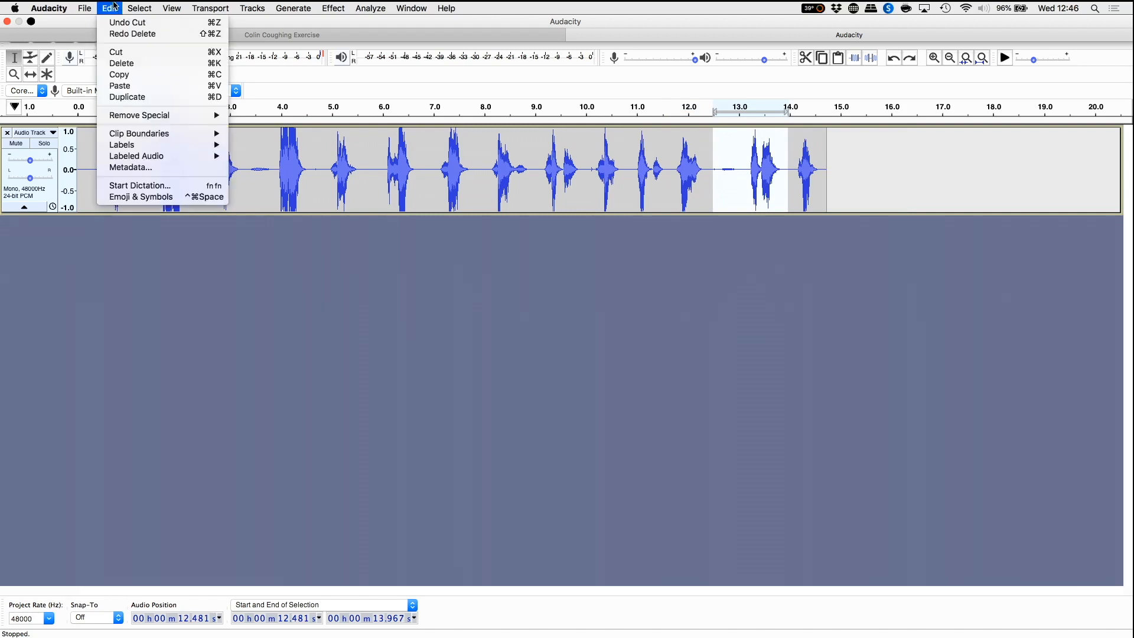
click(121, 34)
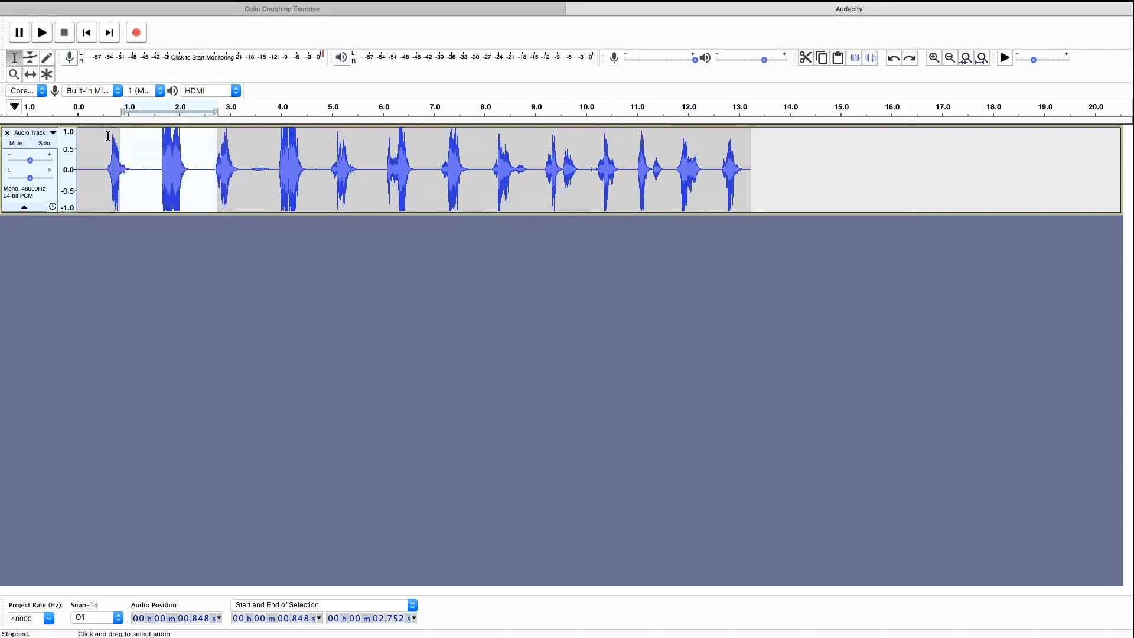
- Delete the passage between about 1.01 s and 2.36 s, leaving the natural decay of the first sound intact
click(128, 168)
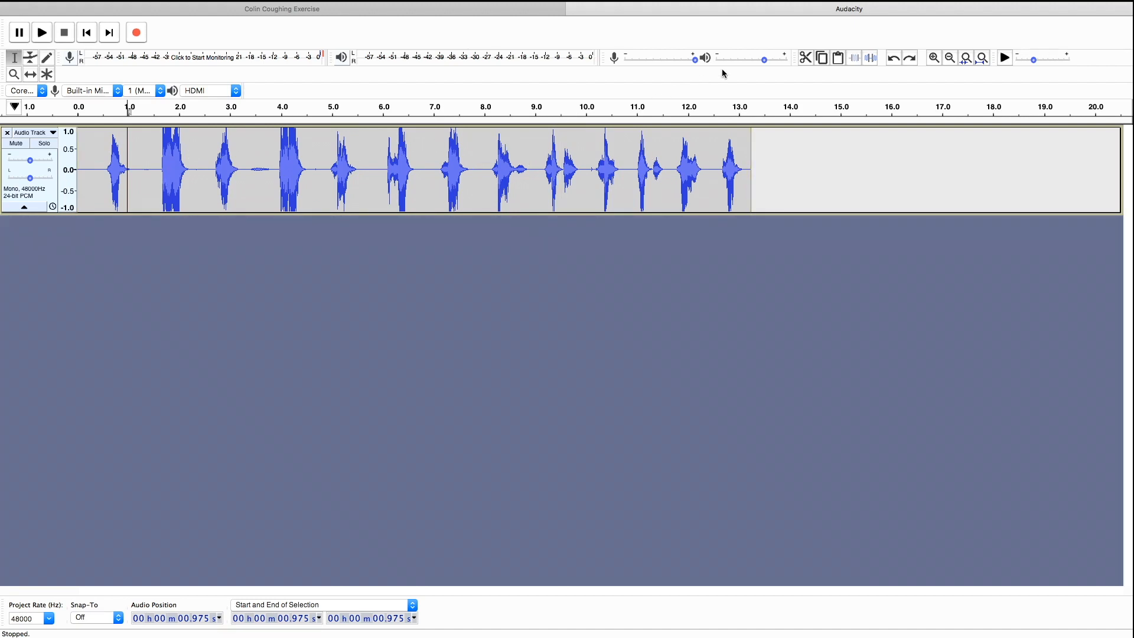
click(934, 57)
click(933, 58)
click(934, 58)
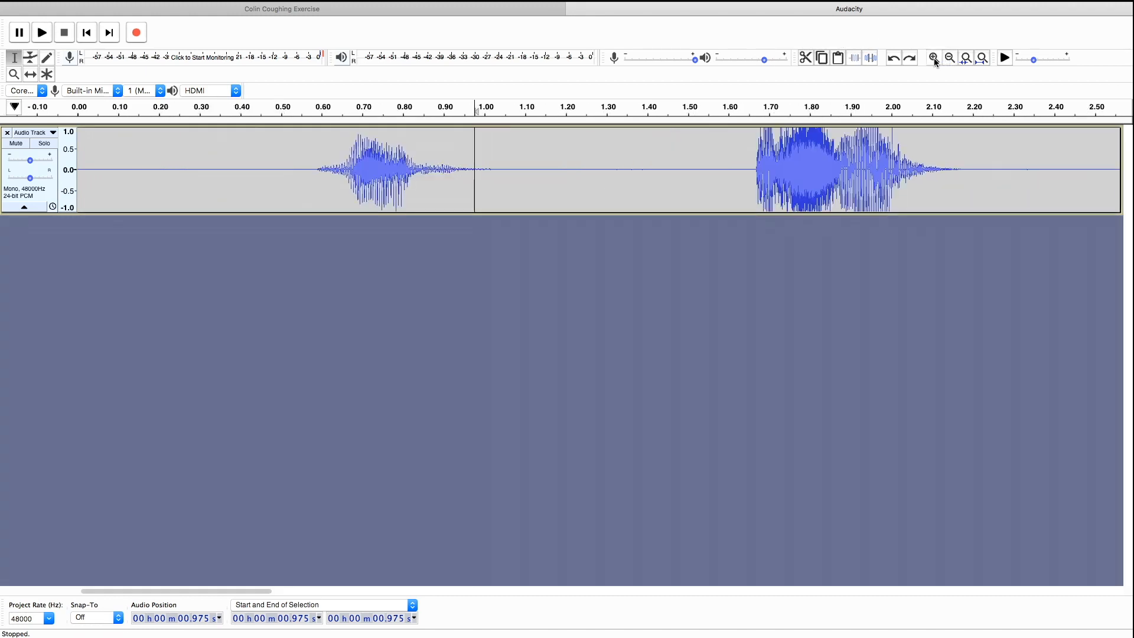
click(933, 58)
click(951, 58)
click(292, 174)
key(space)
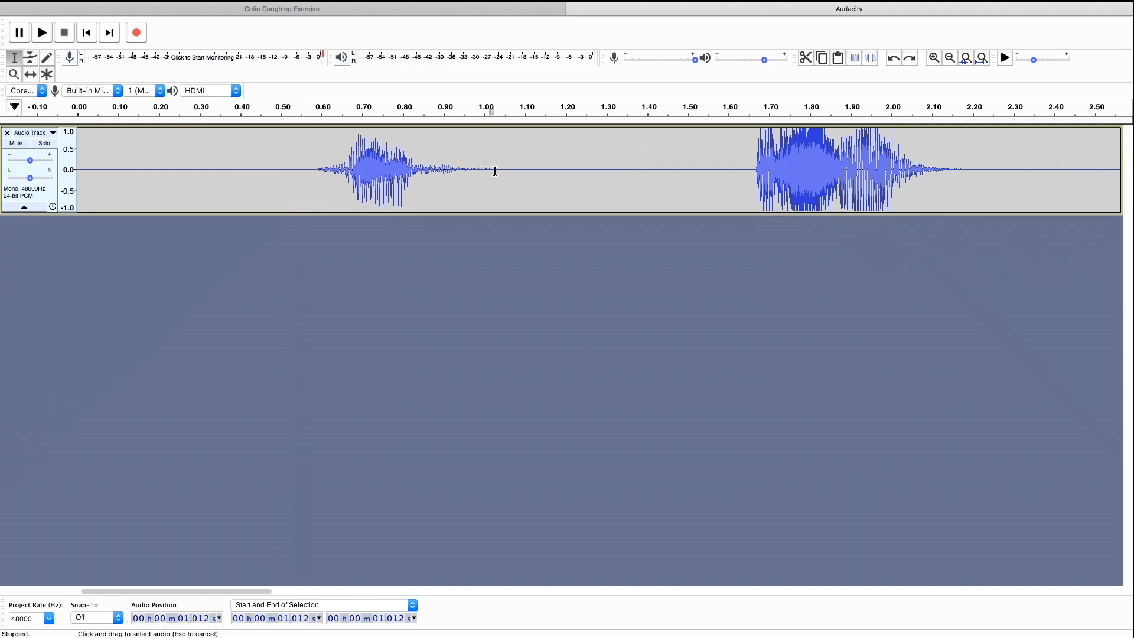
drag(489, 170, 635, 183)
drag(731, 188, 1037, 196)
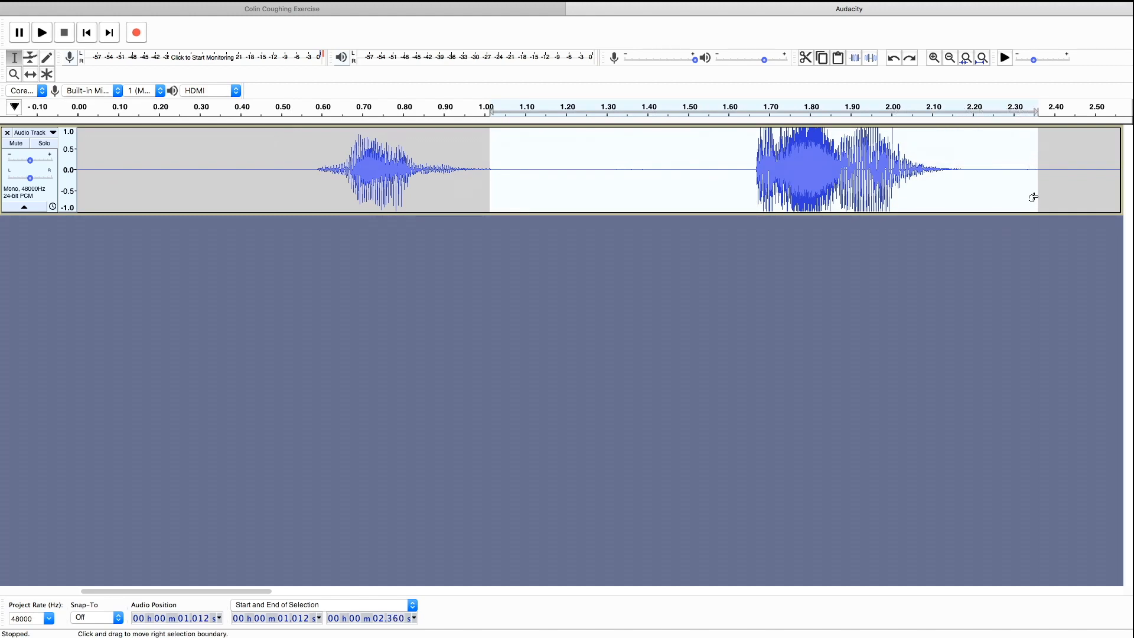
key(Delete)
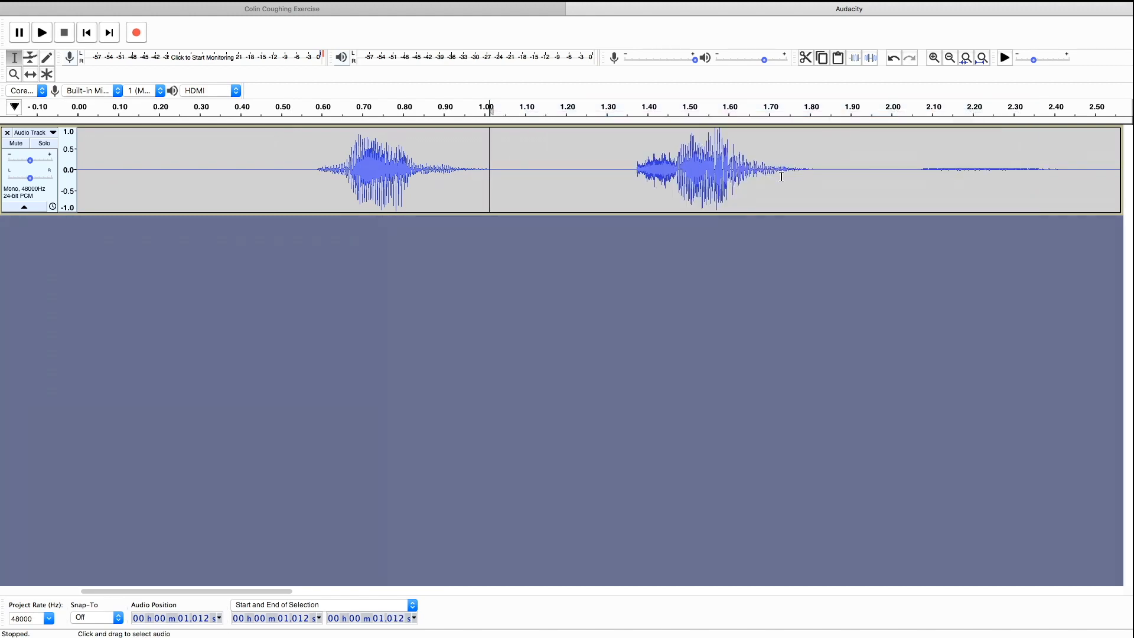
- Play the track from the beginning to check the join at about 1.01 s
click(949, 59)
click(949, 59)
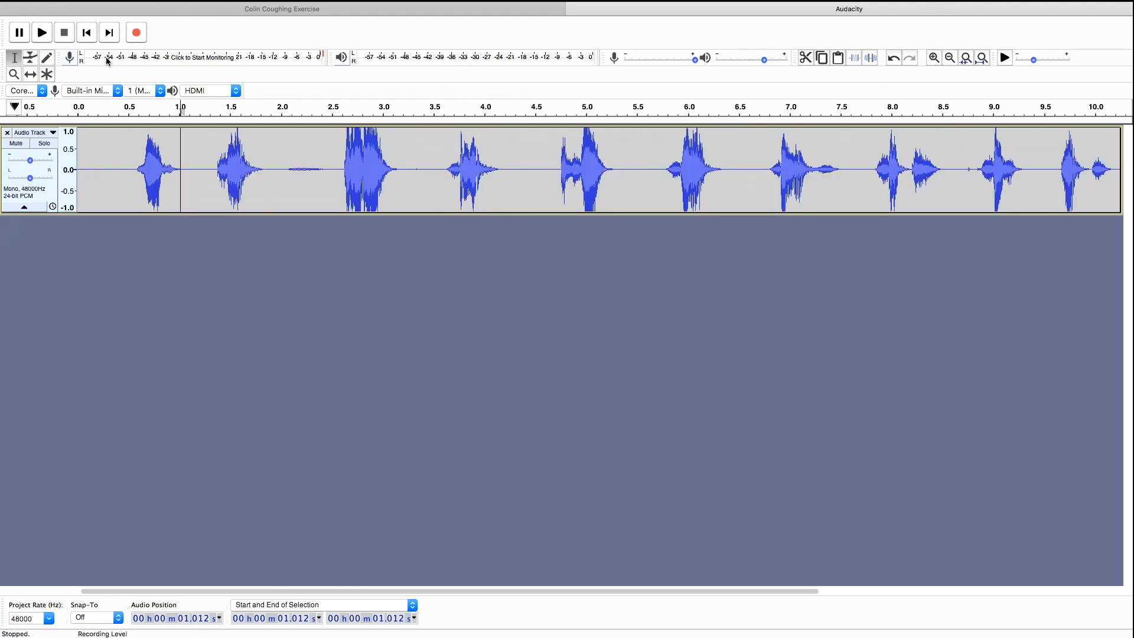
click(86, 32)
key(space)
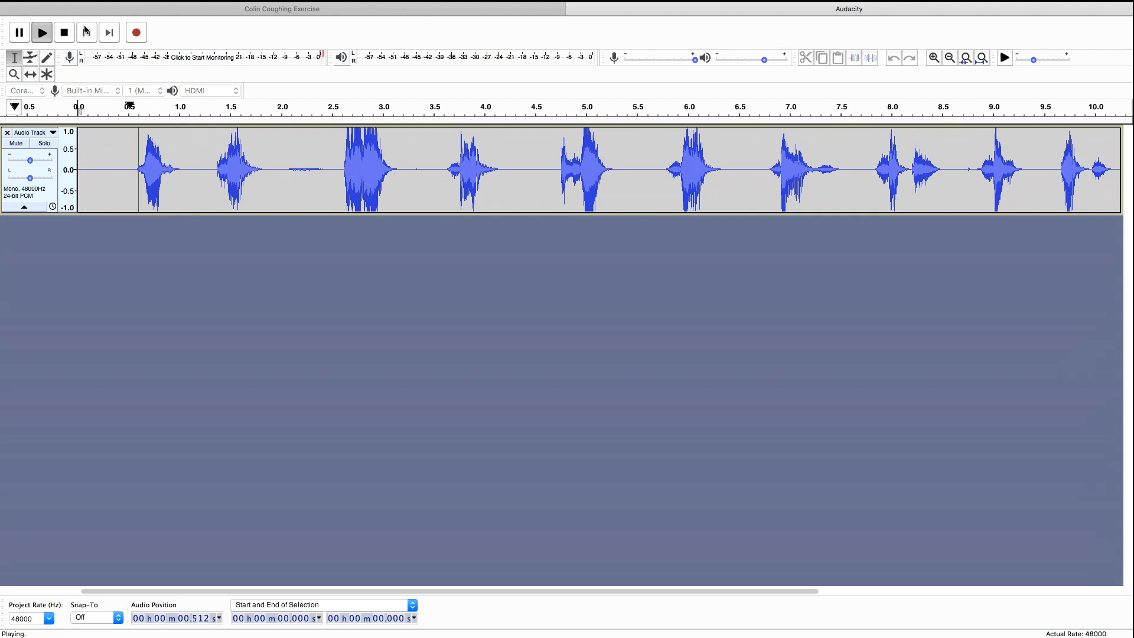
- Stop playback and delete the silence from the track's start to about 0.56 s, just before the first sound
key(space)
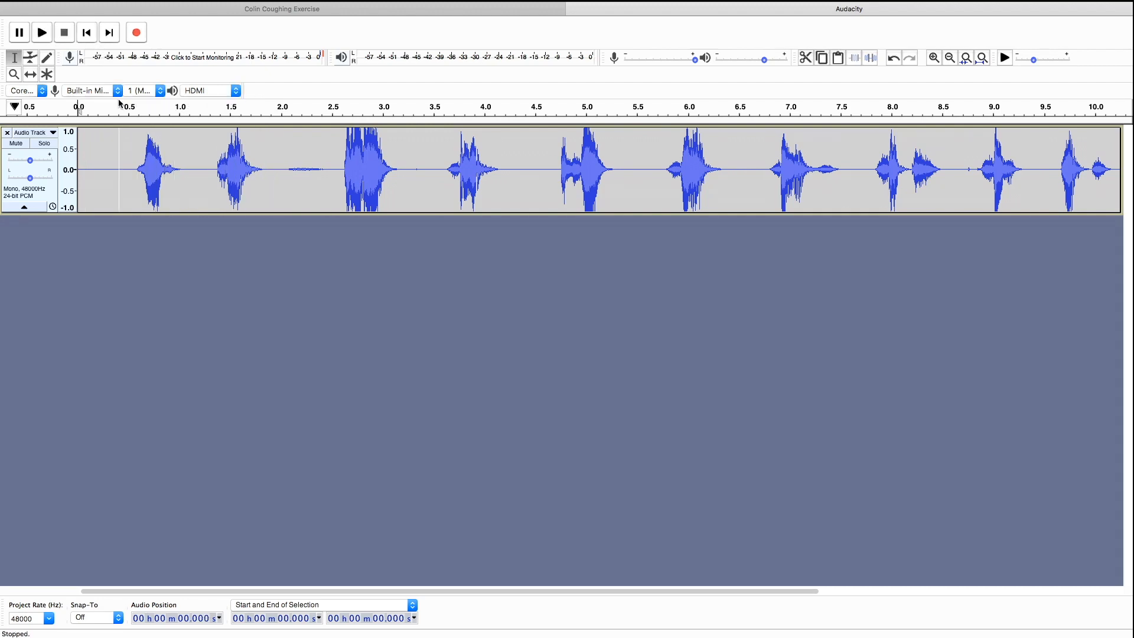
drag(124, 170, 135, 170)
key(shift+Home)
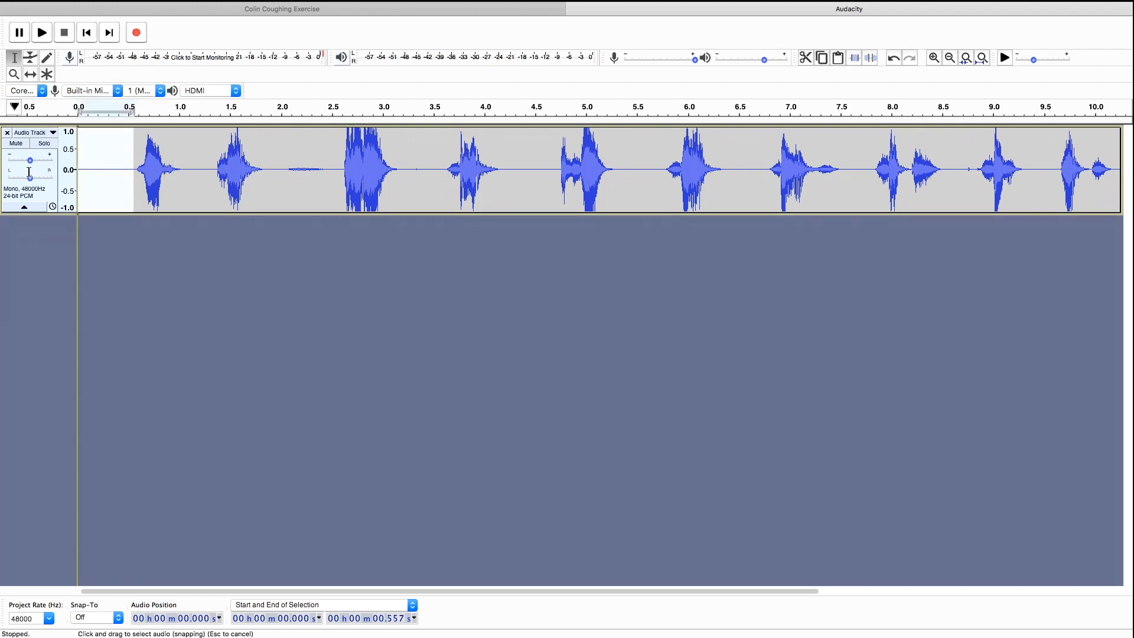
key(Delete)
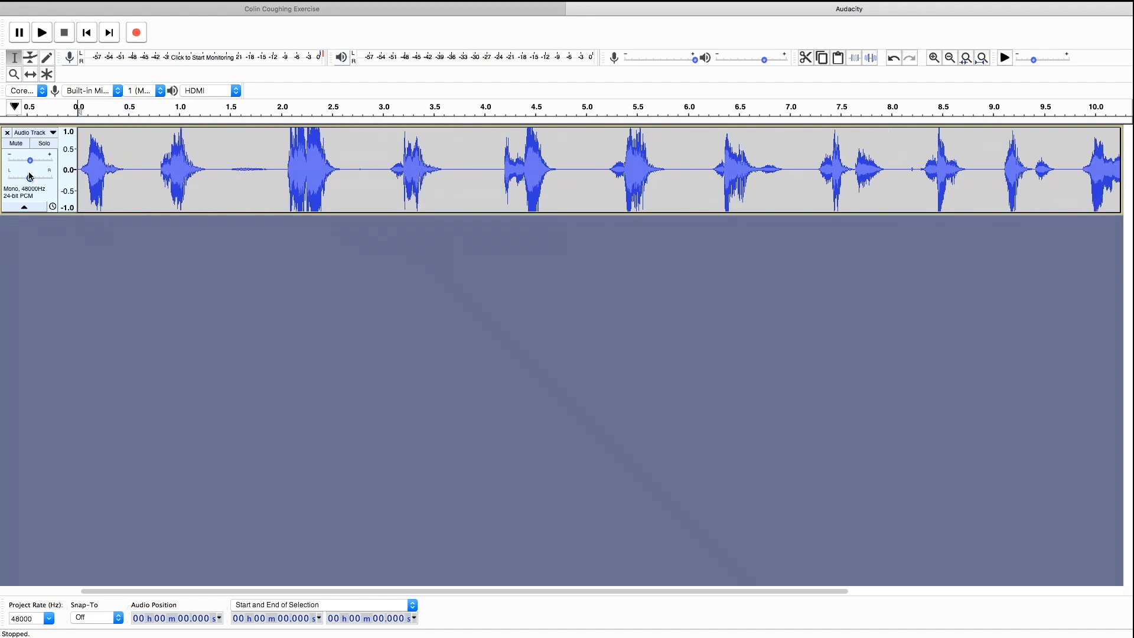
- Listen to the track's opening and delete the passage between about 1.31 s and 2.87 s, leaving the second sound's decay intact
key(space)
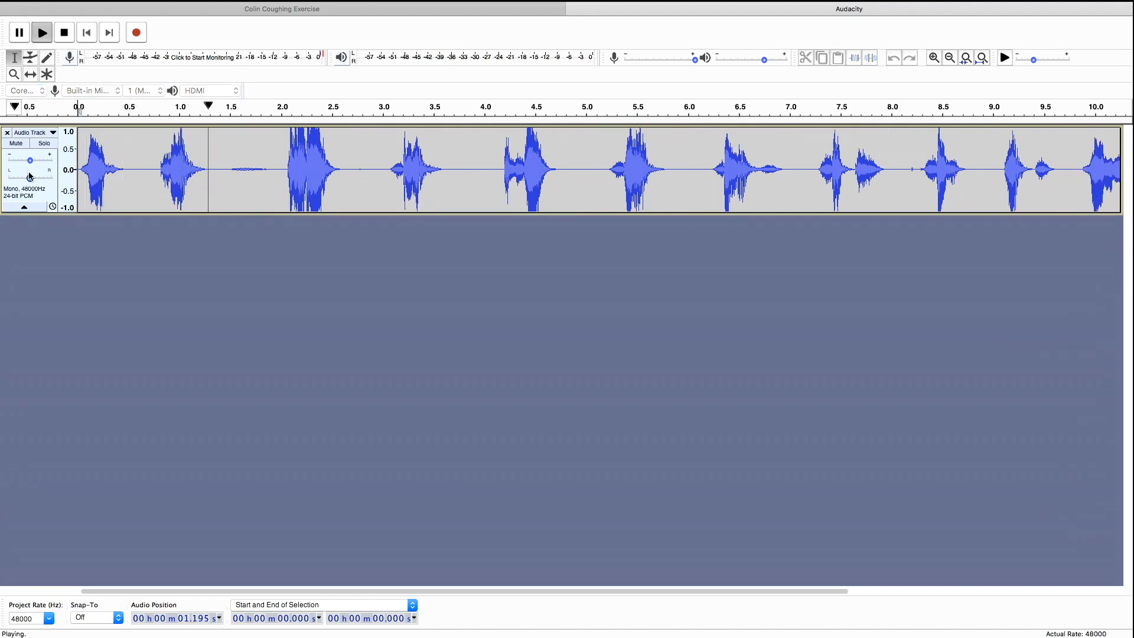
key(space)
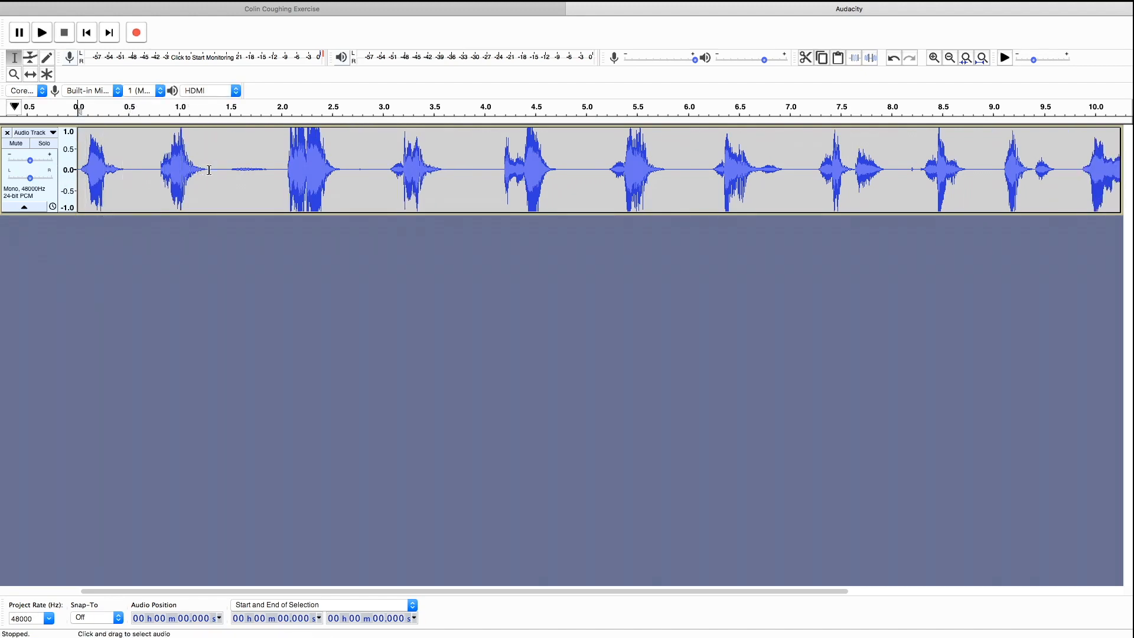
drag(210, 170, 370, 190)
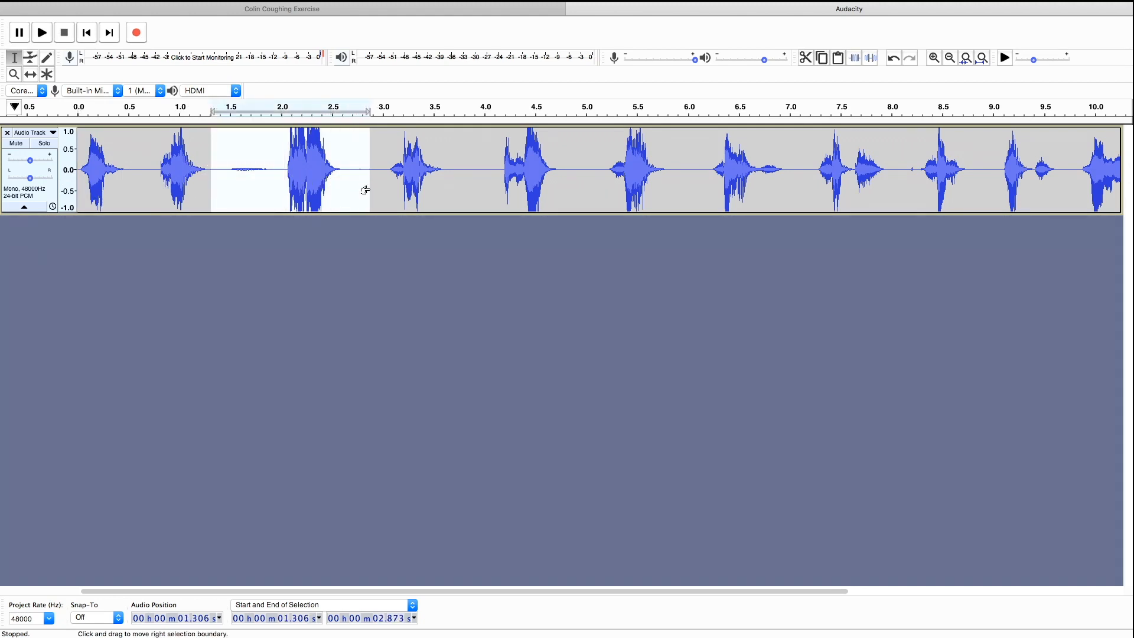
key(Delete)
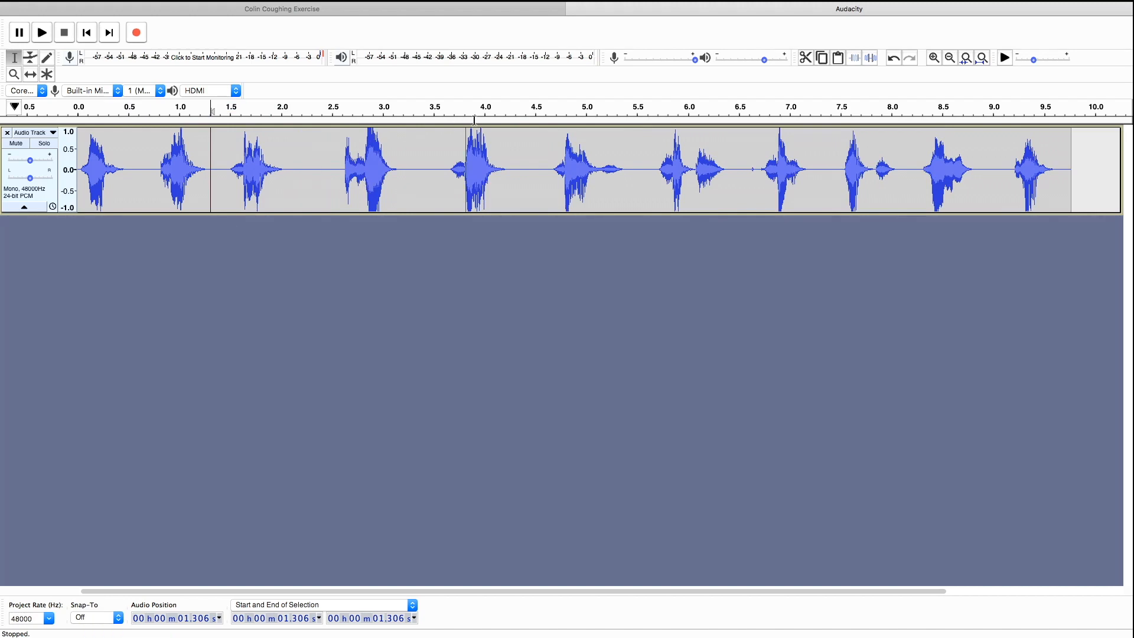
- Delete the passage between about 2.07 s and 3.41 s, and play on from the join
click(948, 59)
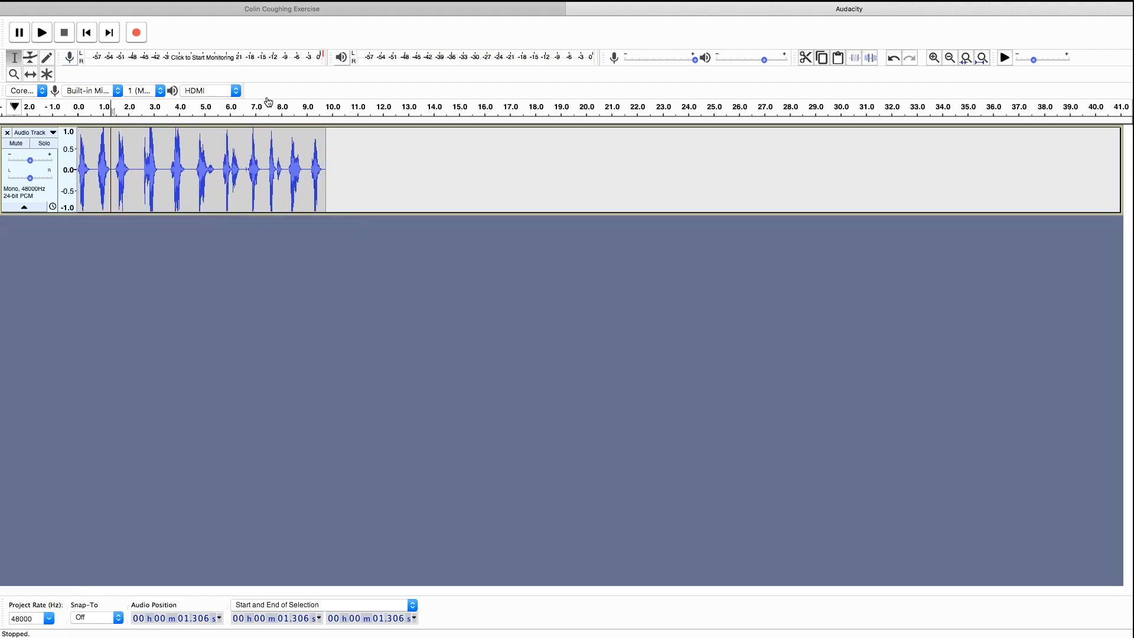
click(93, 41)
key(space)
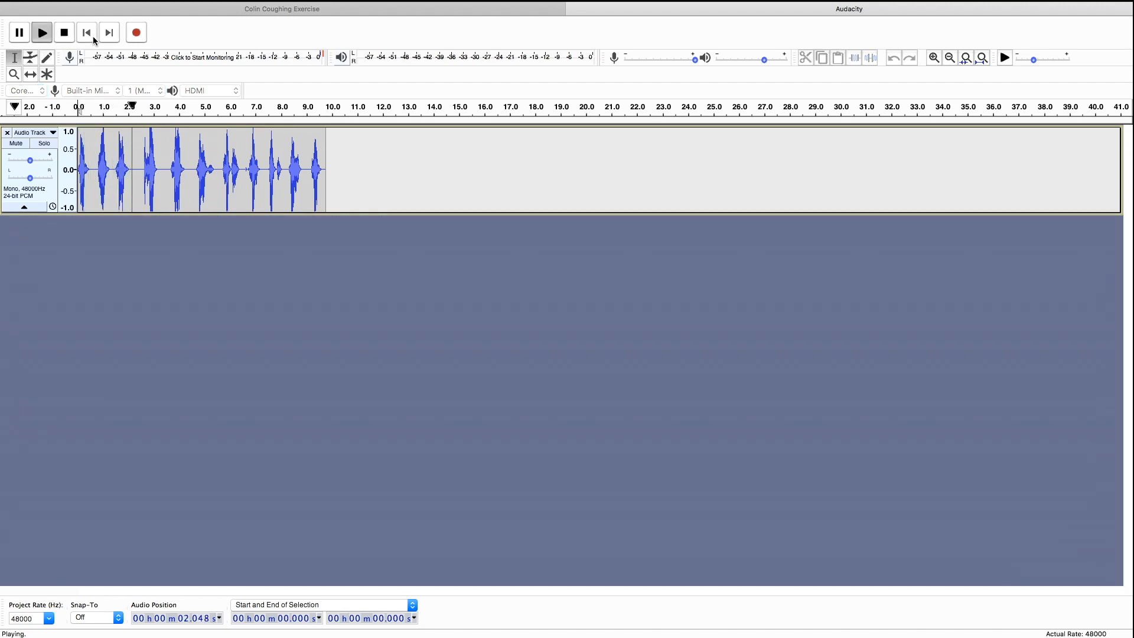
click(94, 40)
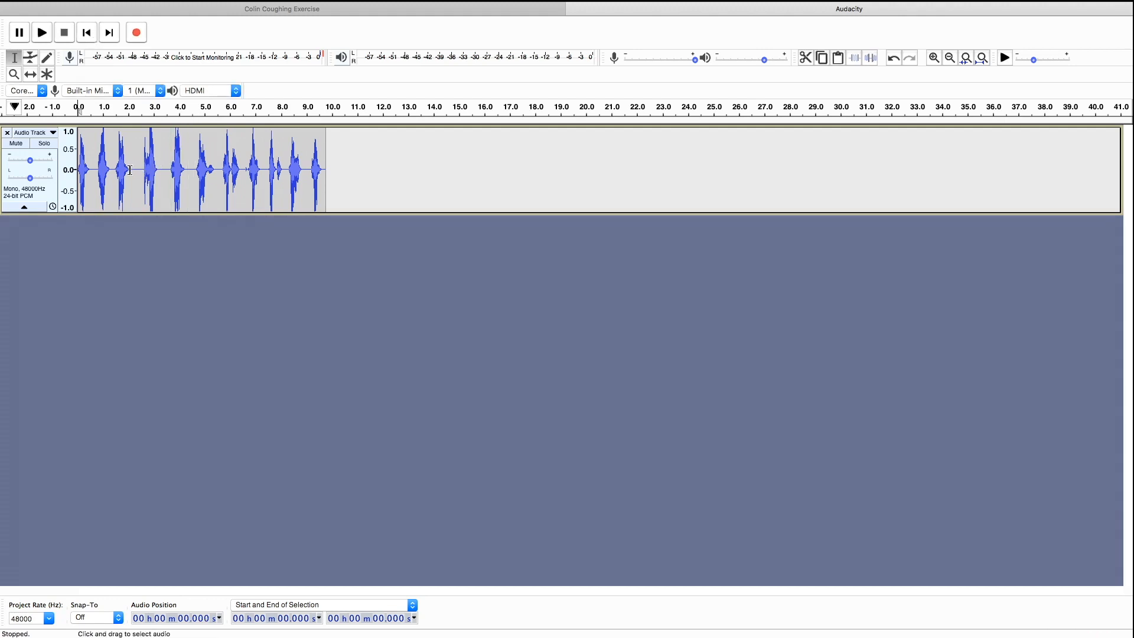
drag(131, 170, 165, 179)
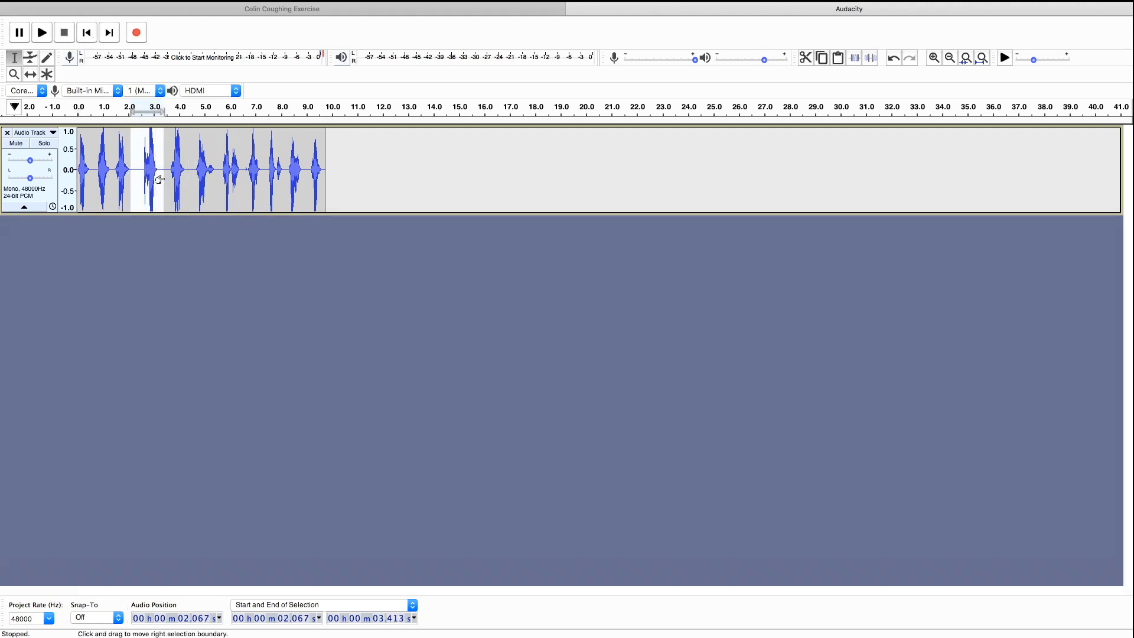
key(Delete)
key(space)
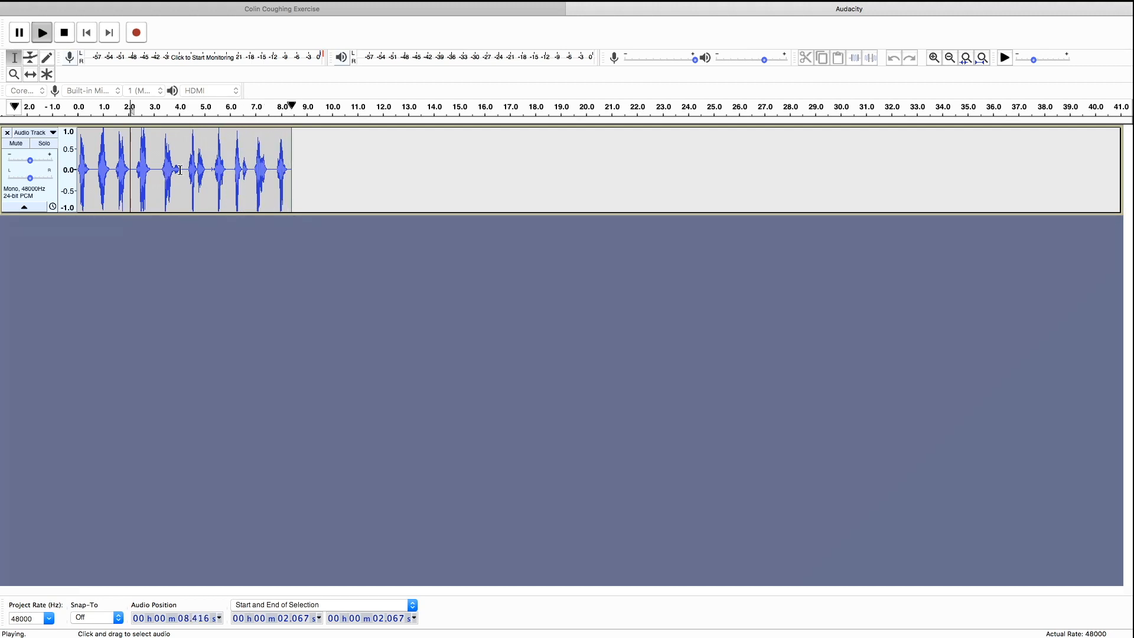
- Listen from about 5.23 s and take a closer look at the passage between about 5.23 s and 6.01 s
click(210, 171)
key(space)
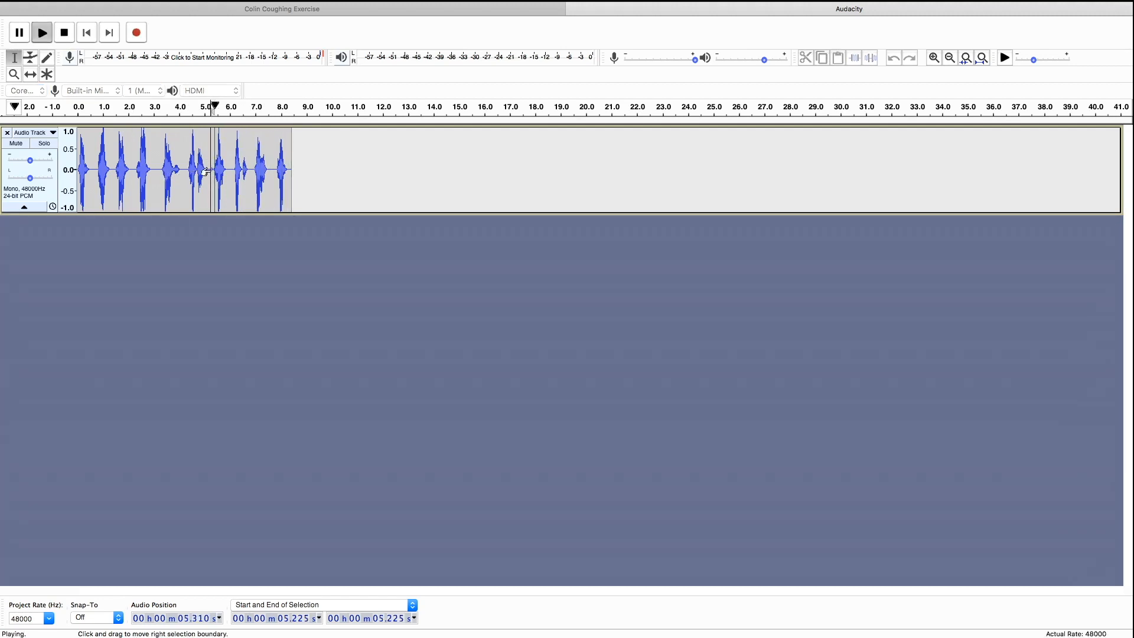
key(space)
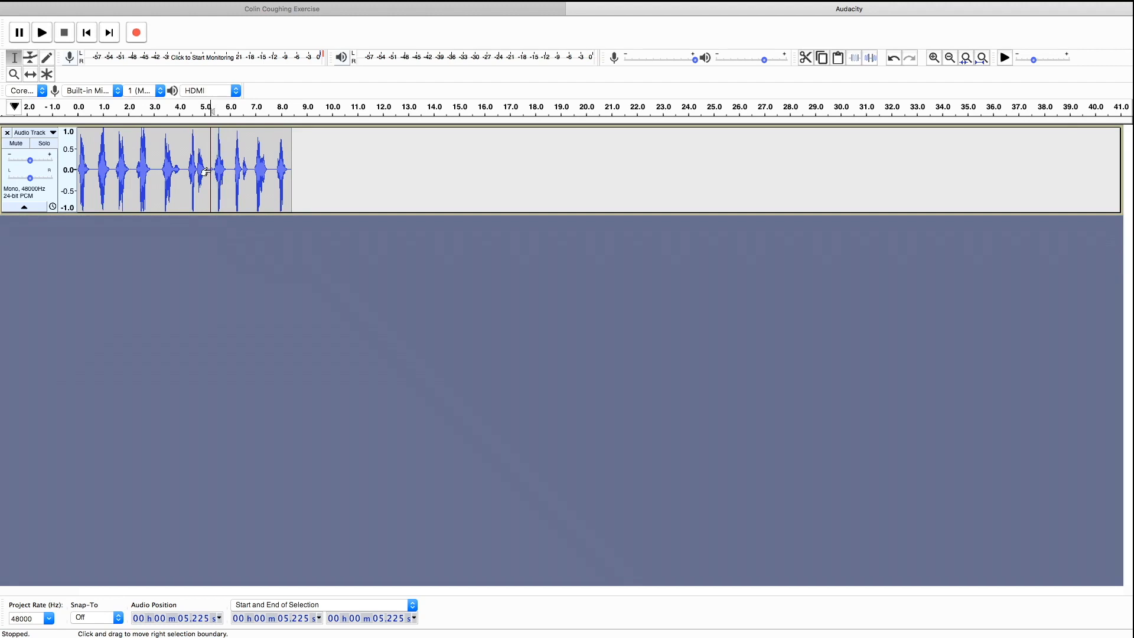
drag(206, 172, 230, 172)
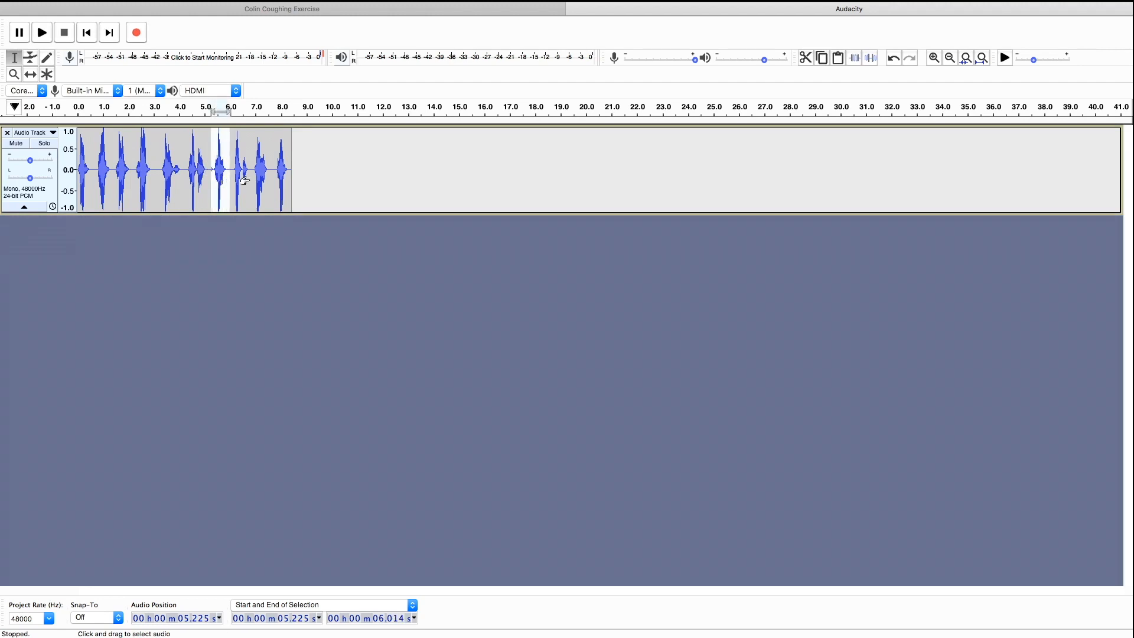
click(933, 59)
click(933, 59)
click(933, 59)
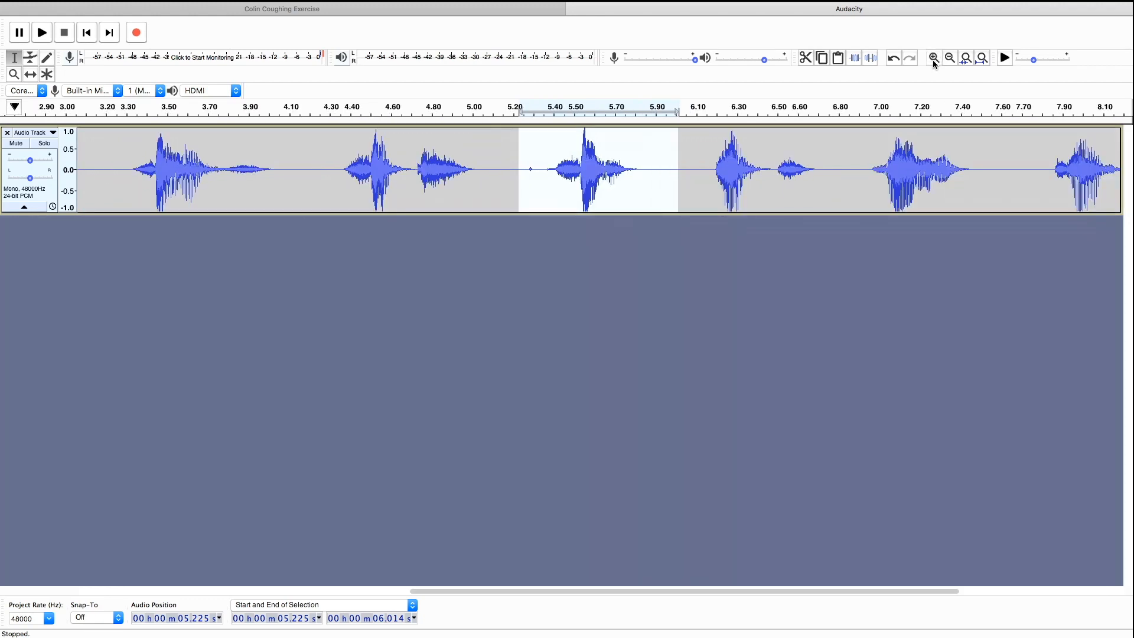
- Delete the faint noise and silence between about 5.26 s and 5.40 s, right before the next sound's onset
click(424, 188)
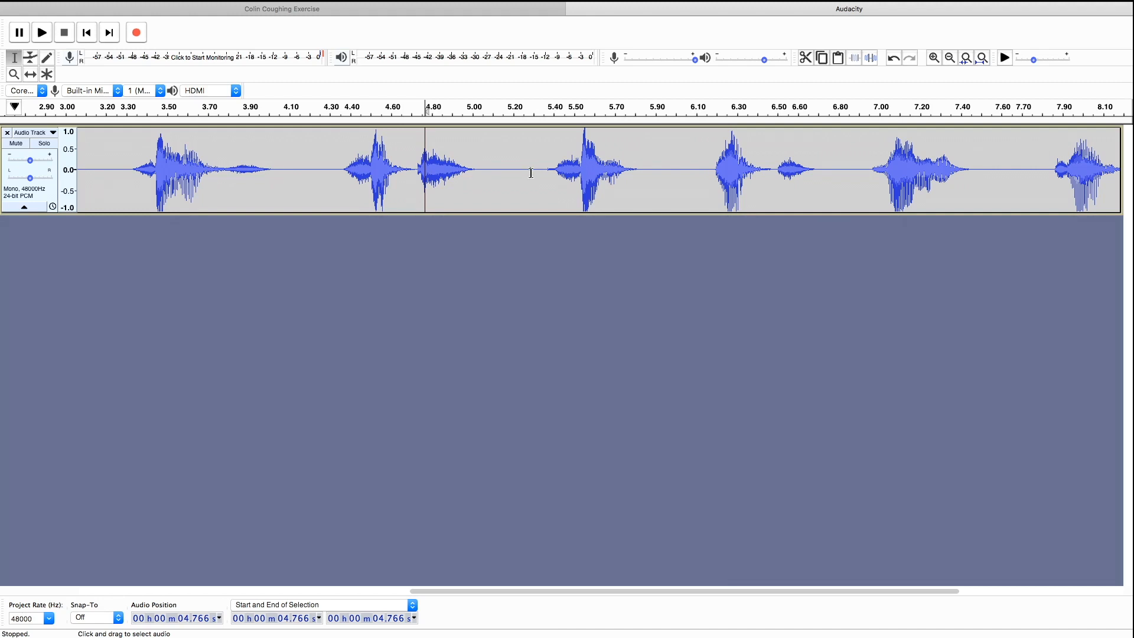
click(525, 177)
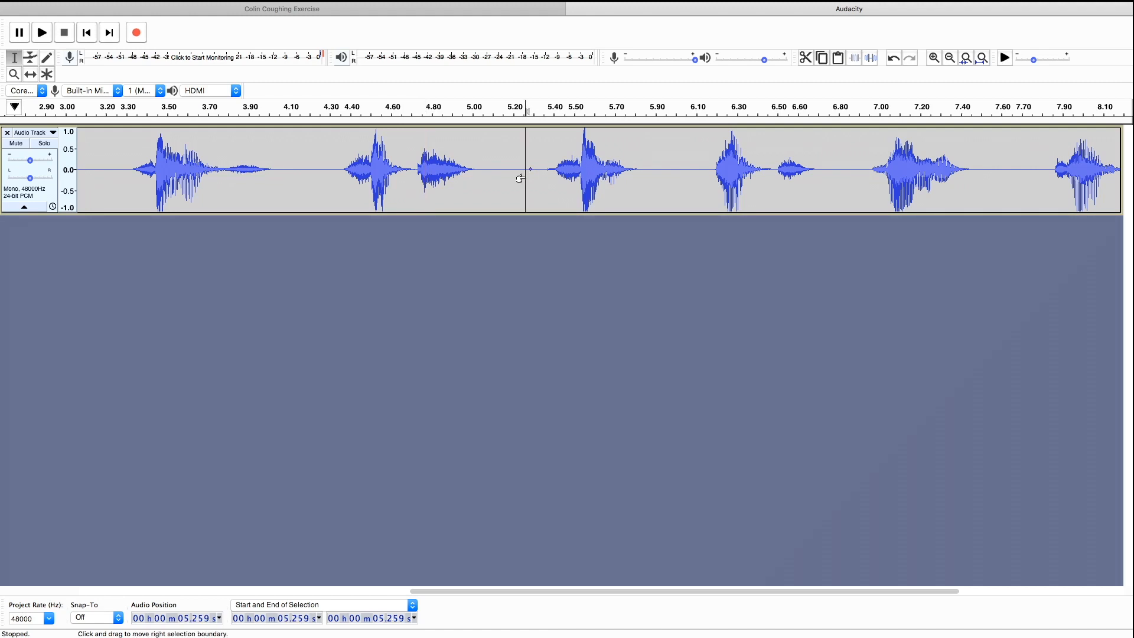
key(space)
key(space)
drag(519, 179, 549, 186)
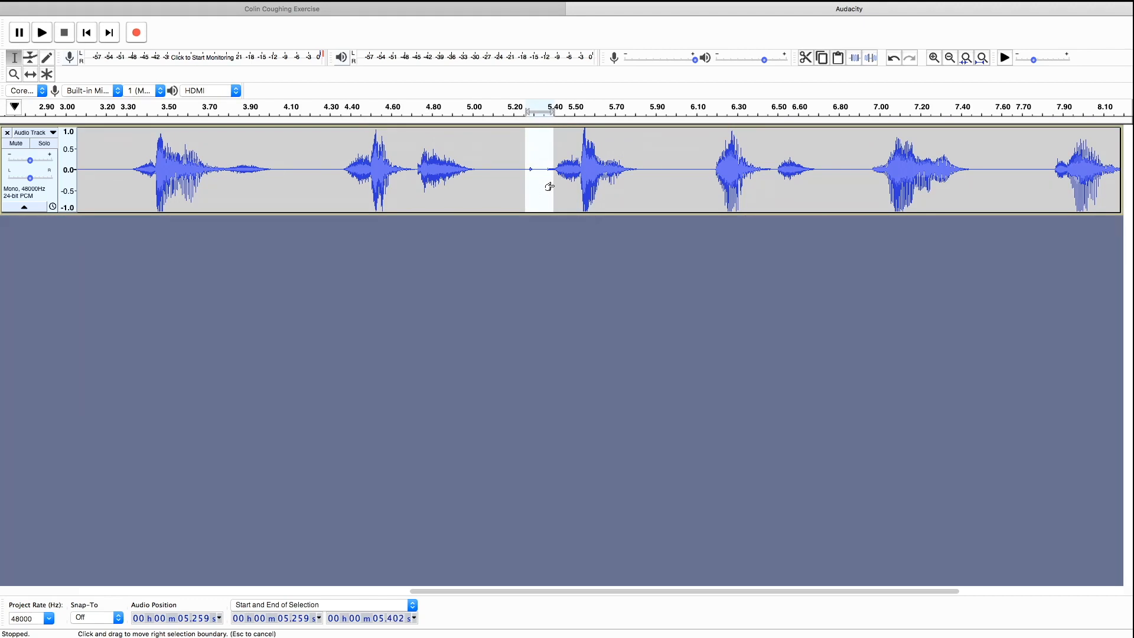
click(933, 58)
click(933, 58)
click(933, 57)
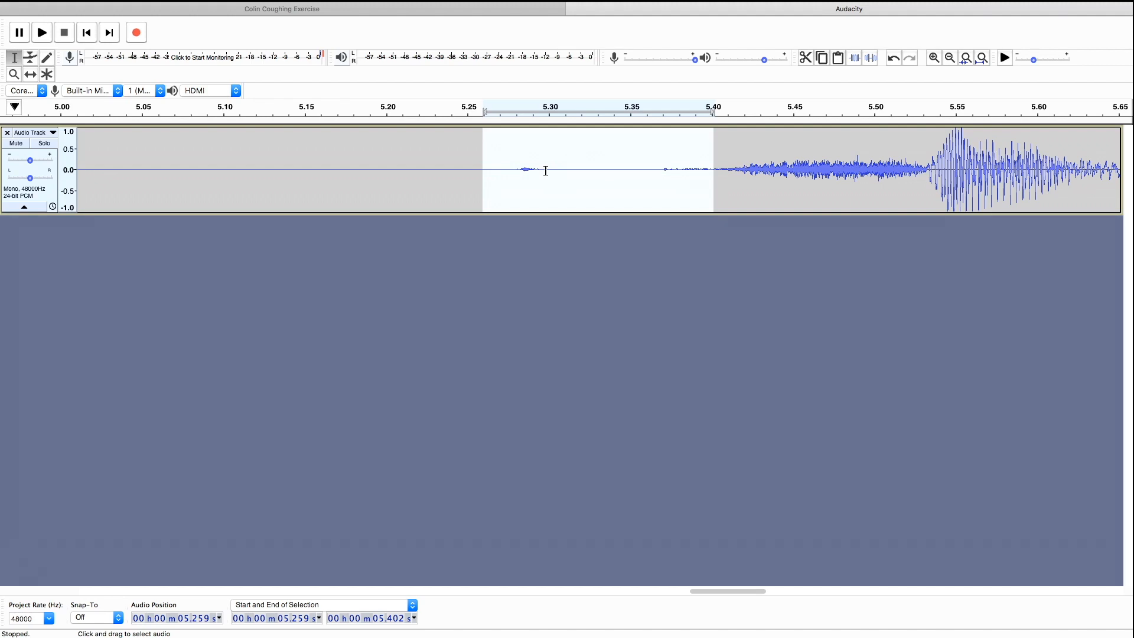
key(Delete)
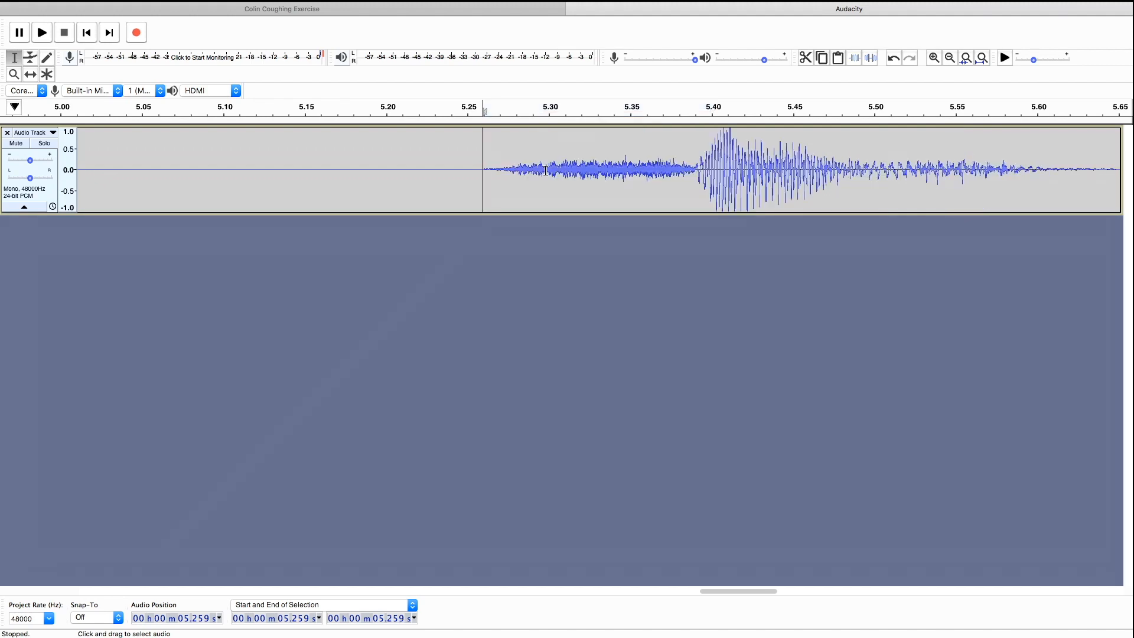
- Play the track from the beginning and again from about 5.23 s to check the join at about 5.26 s
click(949, 59)
click(949, 58)
click(950, 58)
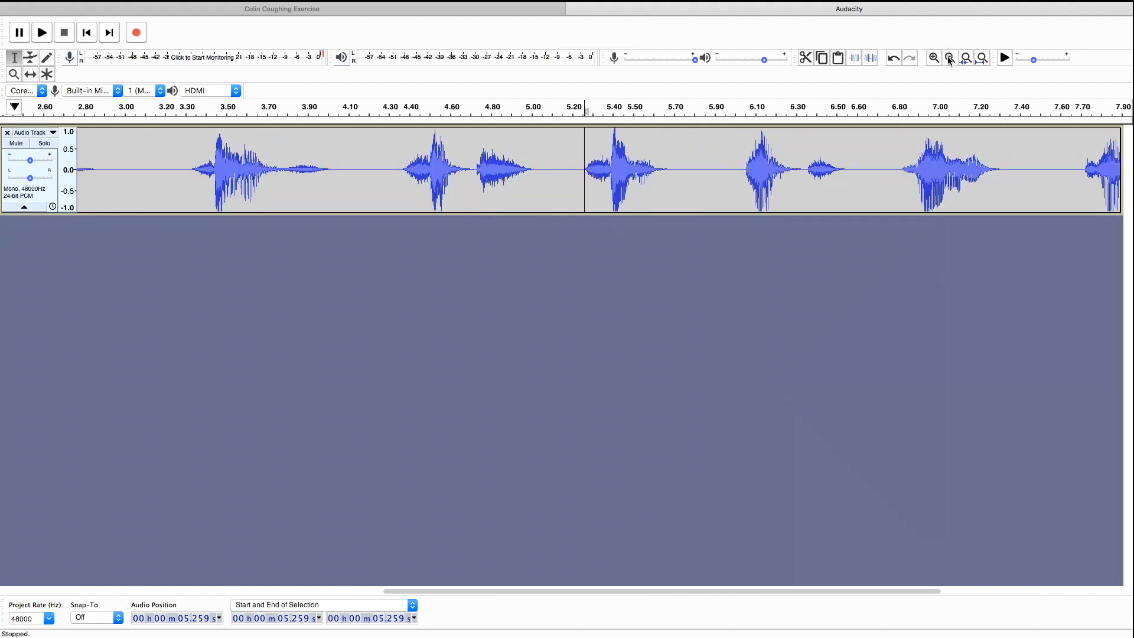
click(949, 58)
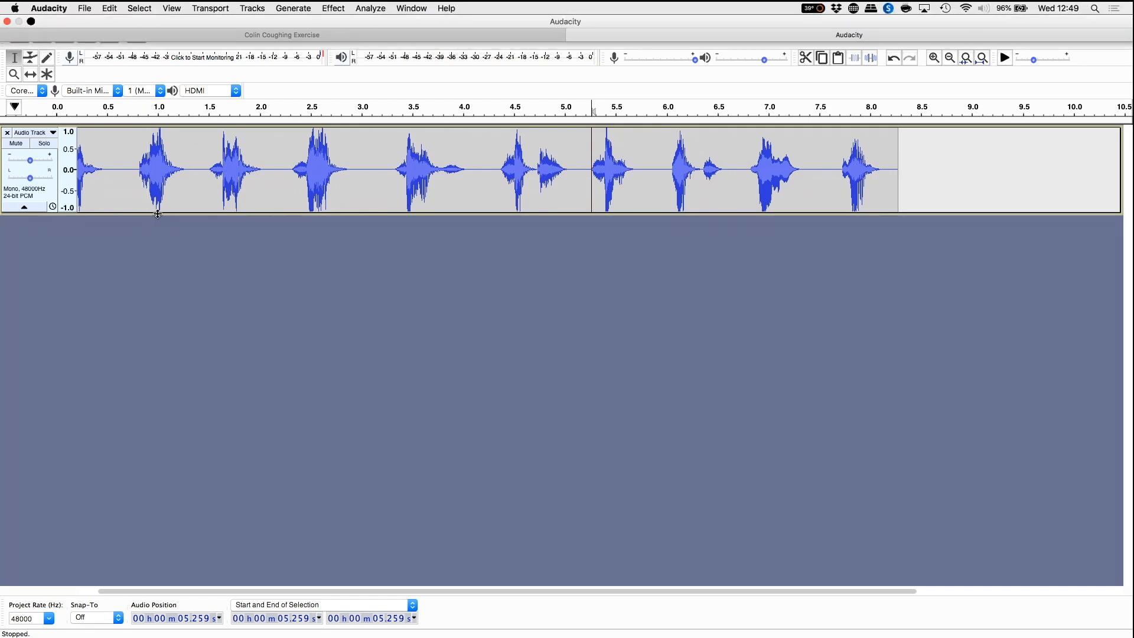
click(87, 32)
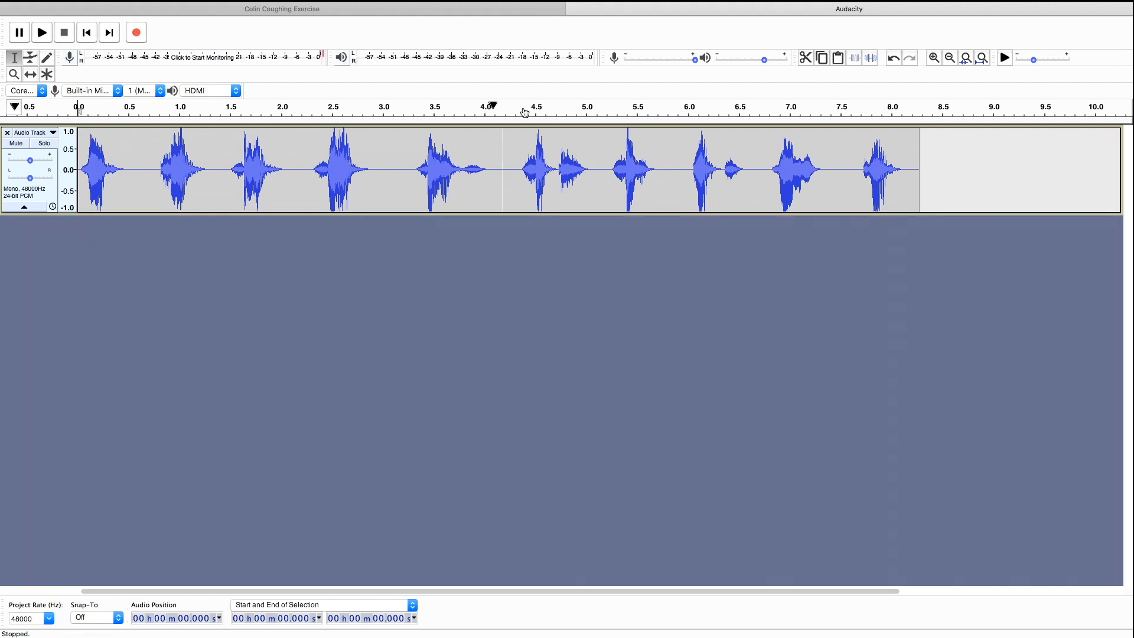
click(609, 163)
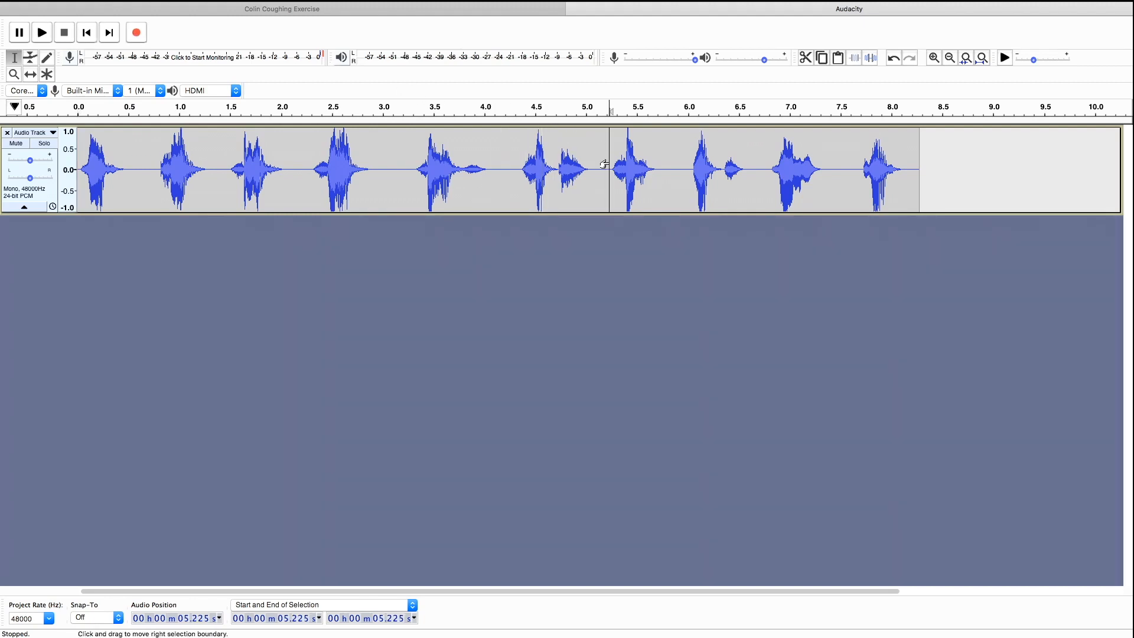
key(space)
key(space)
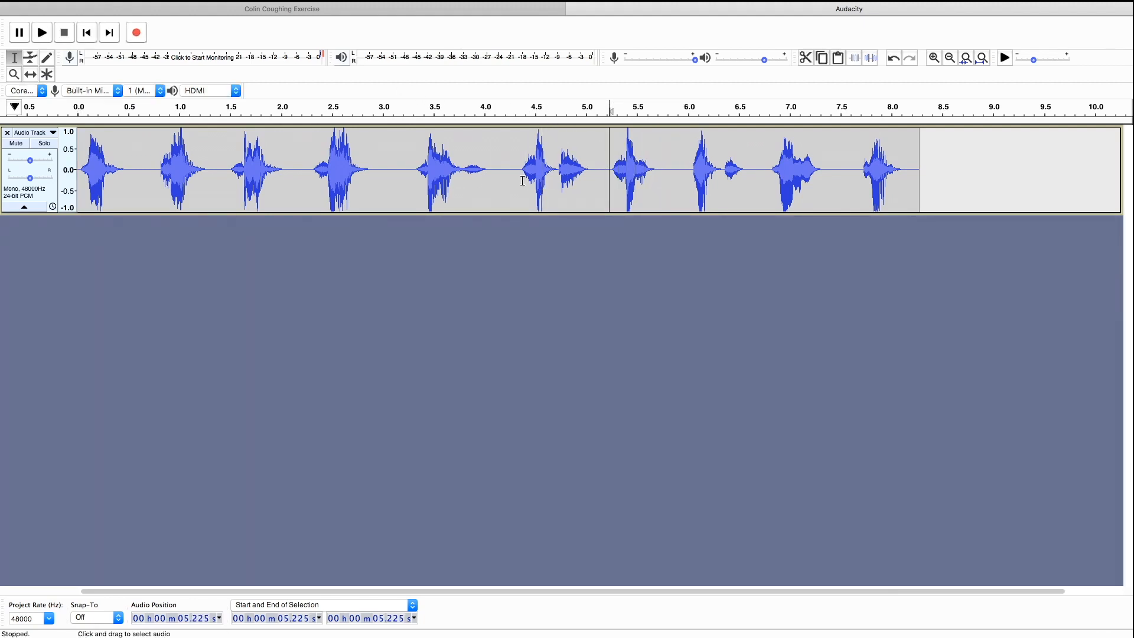
- Play from about 4.27 s to hear how the sounds lead into the join at about 5.26 s
click(506, 172)
key(space)
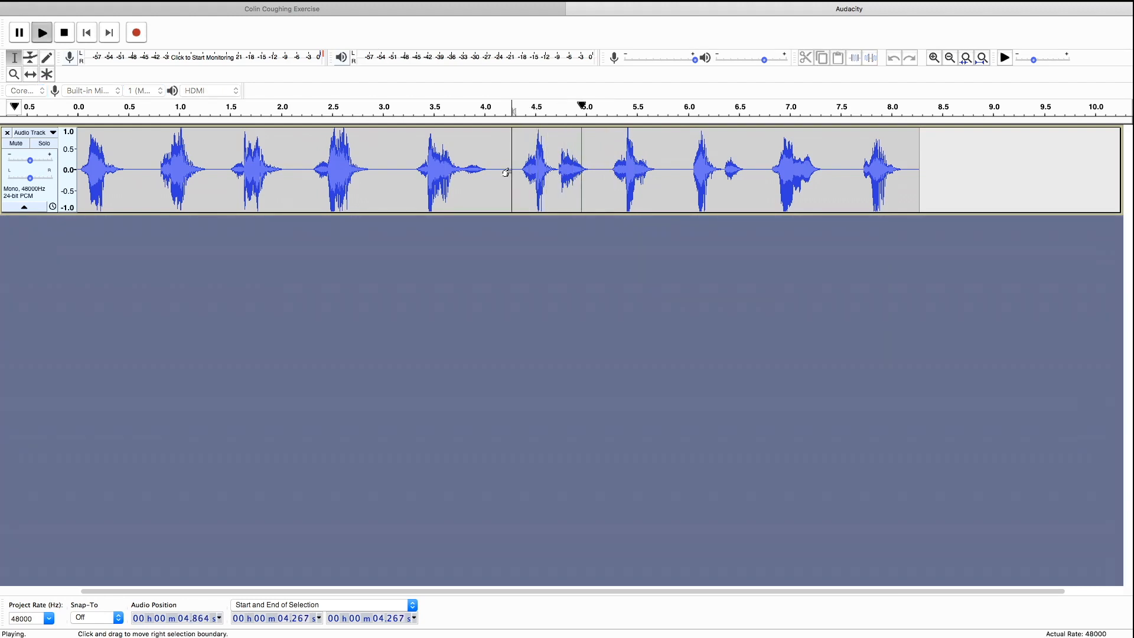
key(space)
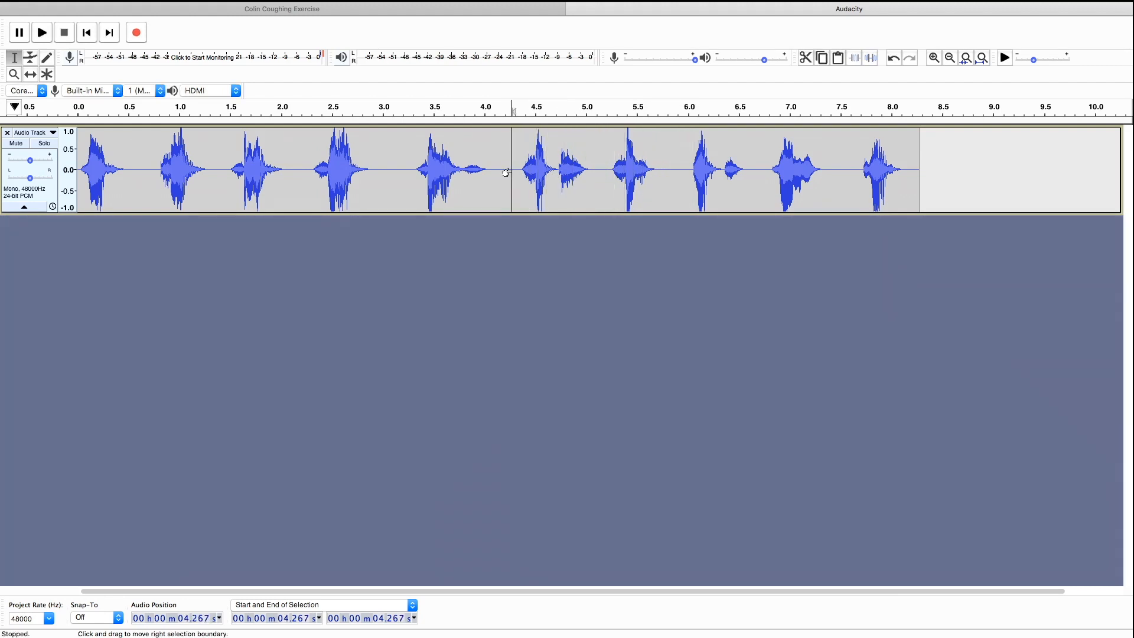
key(space)
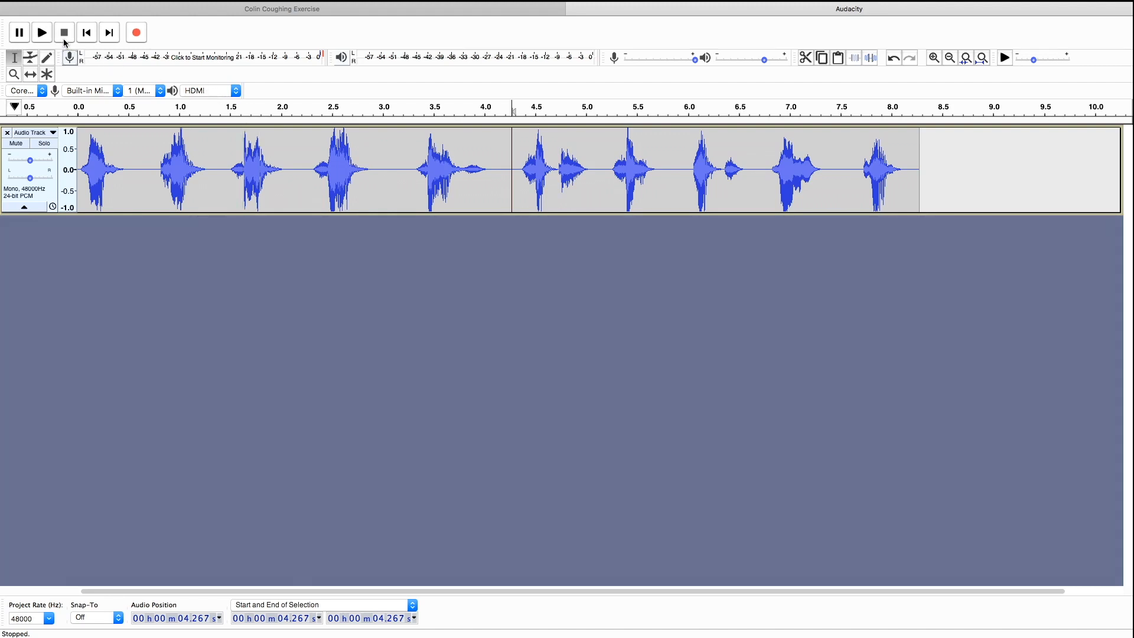
- Copy the single sound between about 3.26 s and 4.15 s after playing it back
click(92, 36)
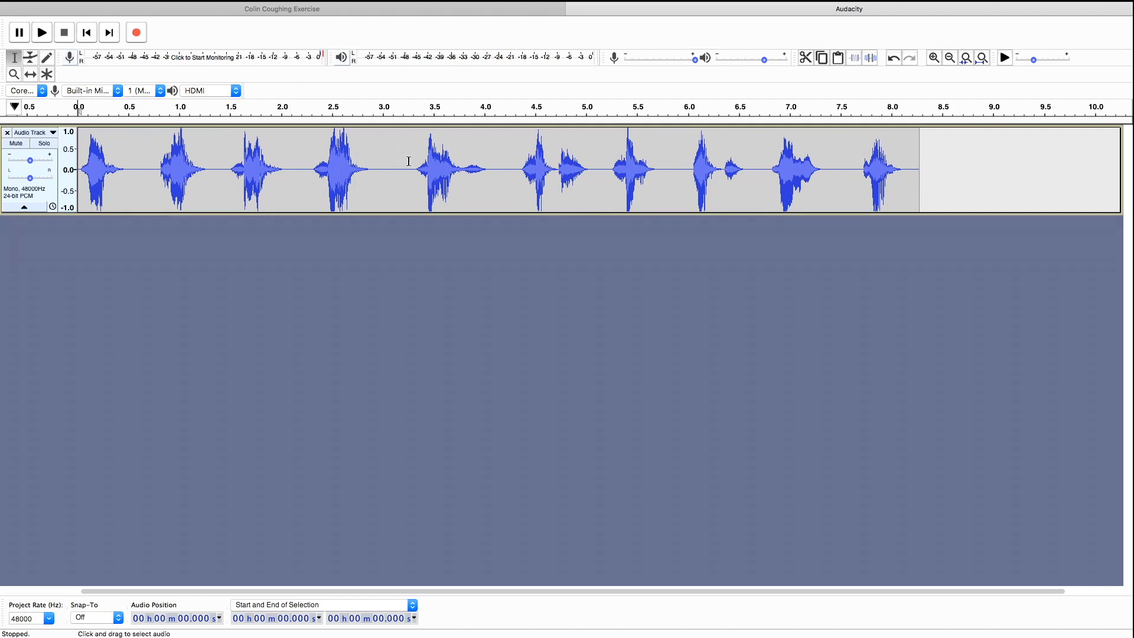
click(409, 161)
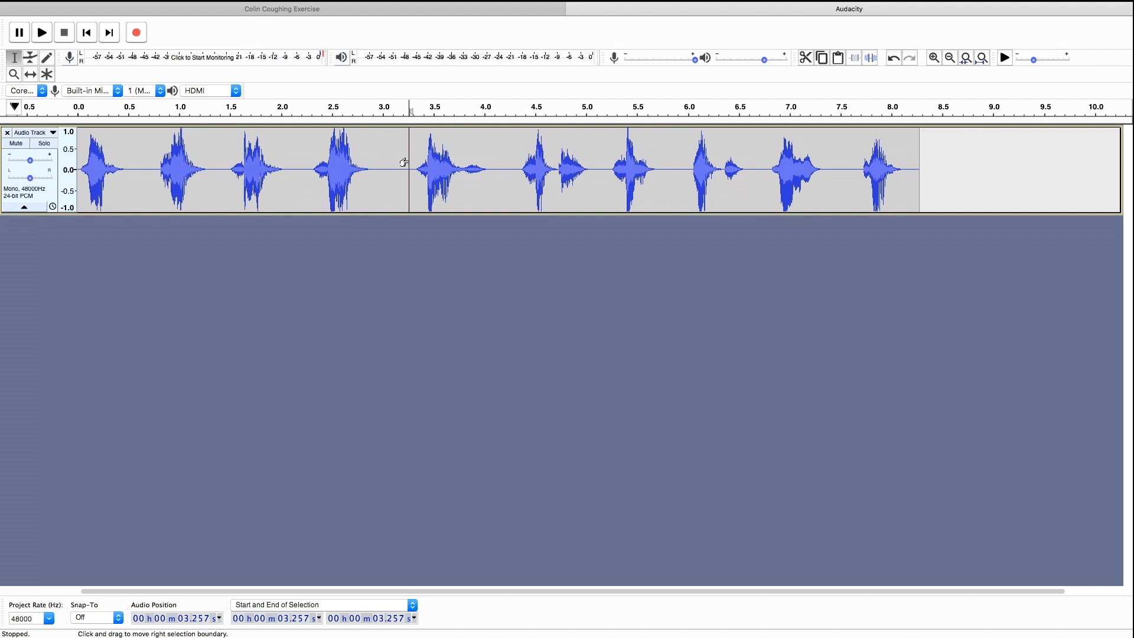
key(space)
key(space)
drag(404, 163, 494, 185)
mouse_move(253, 3)
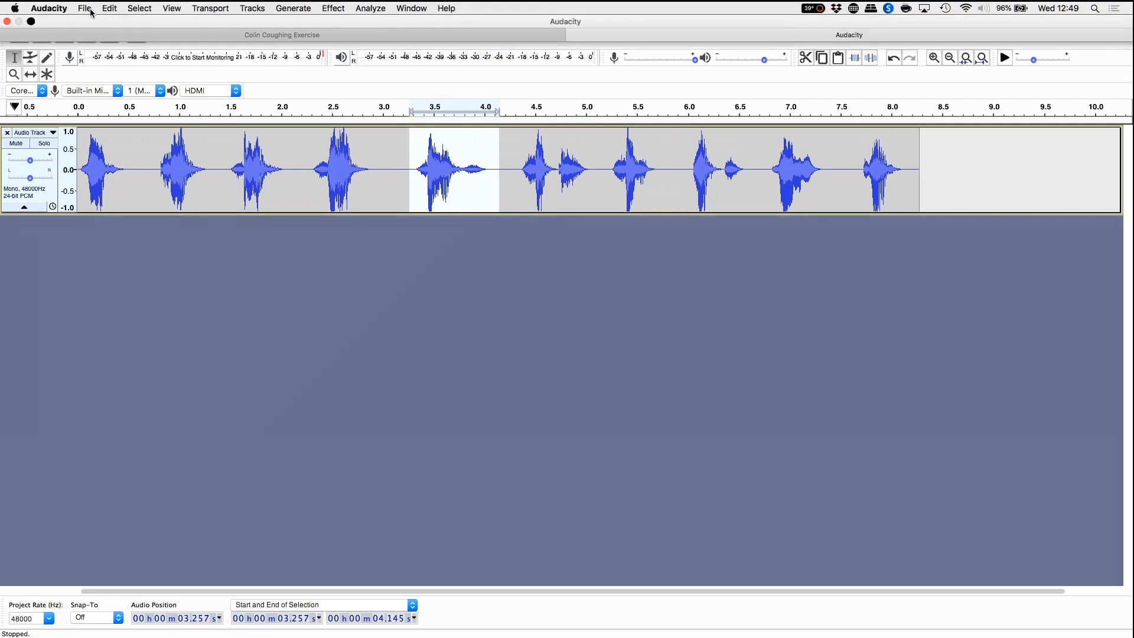
click(112, 9)
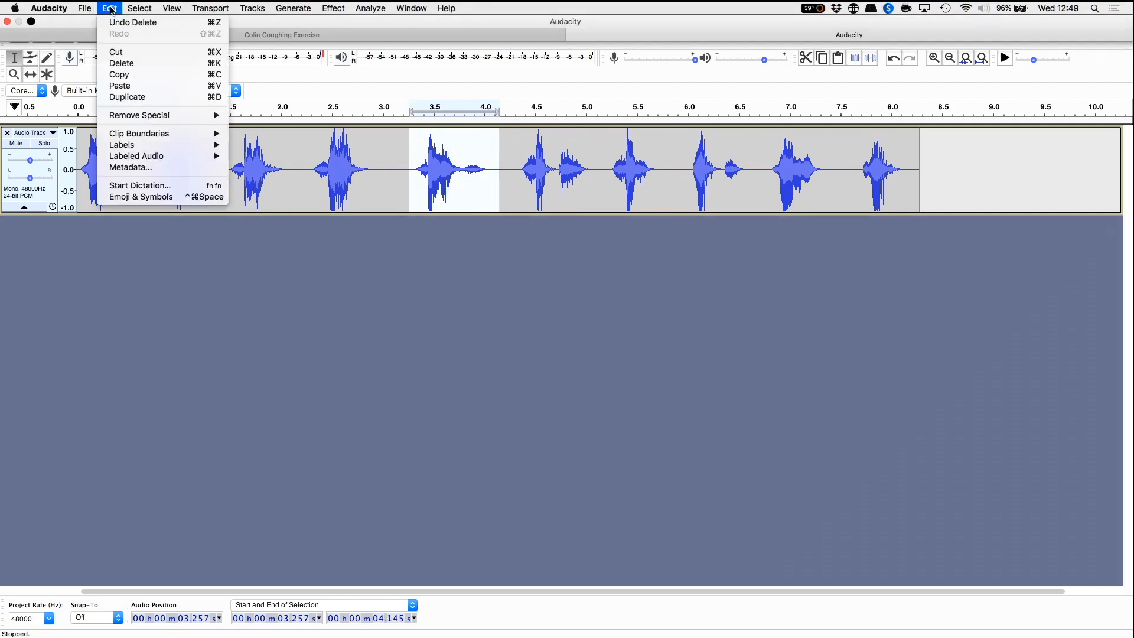
click(124, 77)
- Paste the copied sound at about 1.38 s, in the silence before the third sound, after playing from that point
click(87, 32)
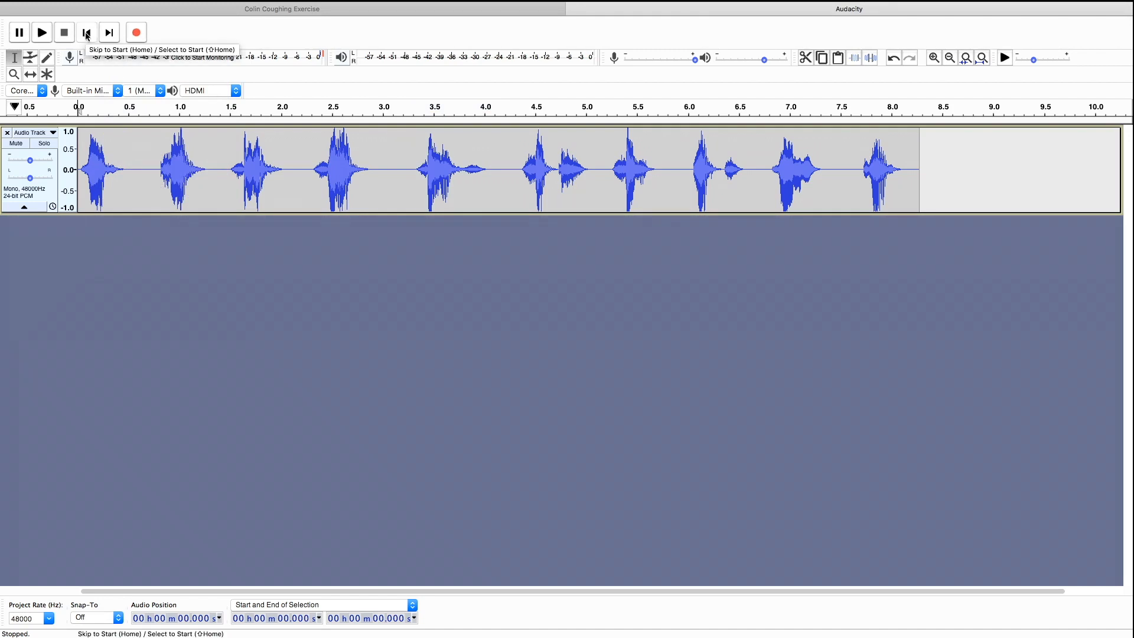
click(218, 172)
key(space)
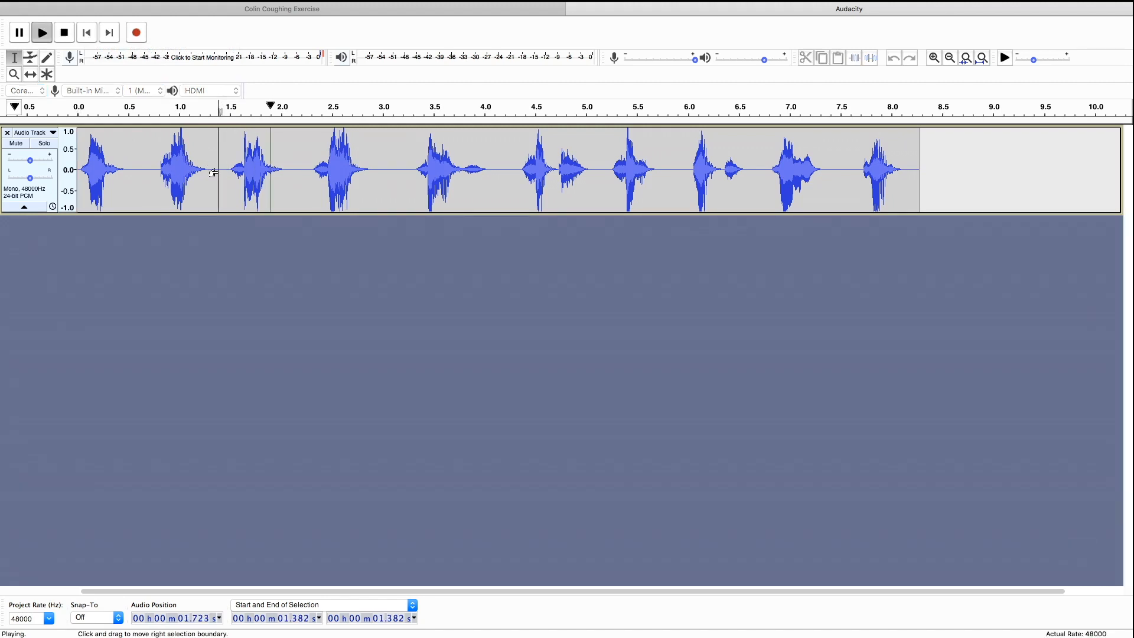
key(space)
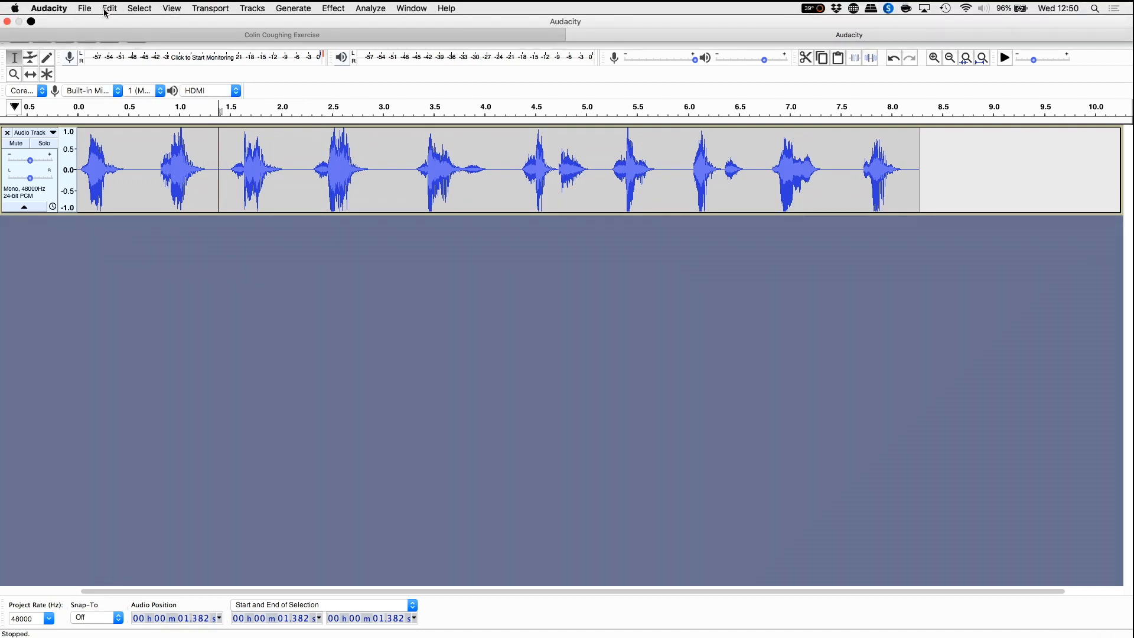
click(109, 9)
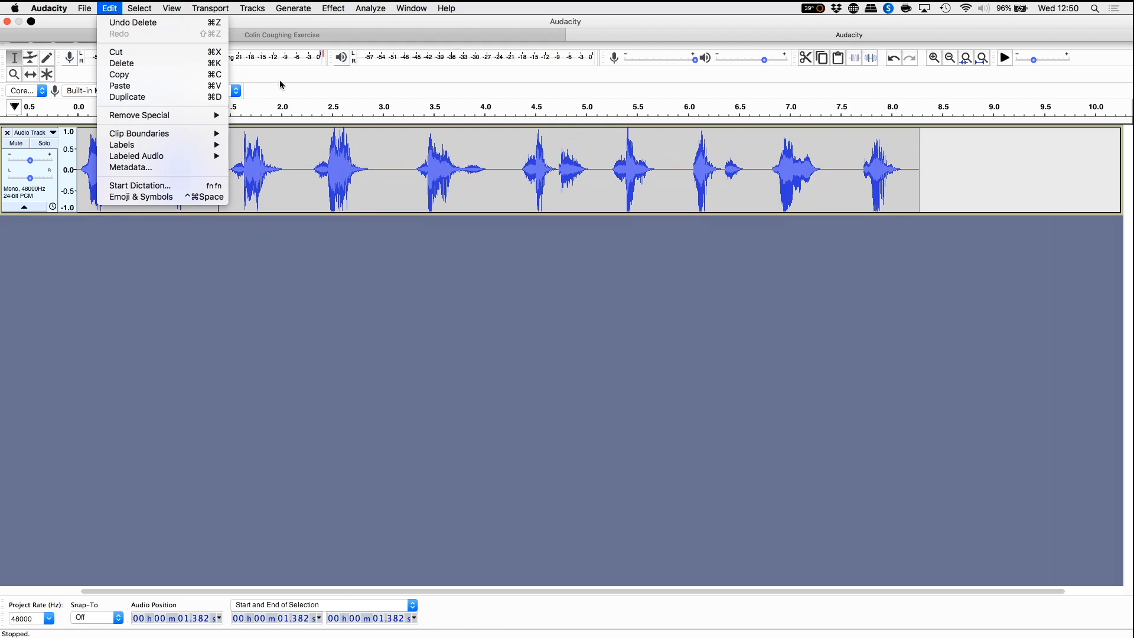
click(423, 33)
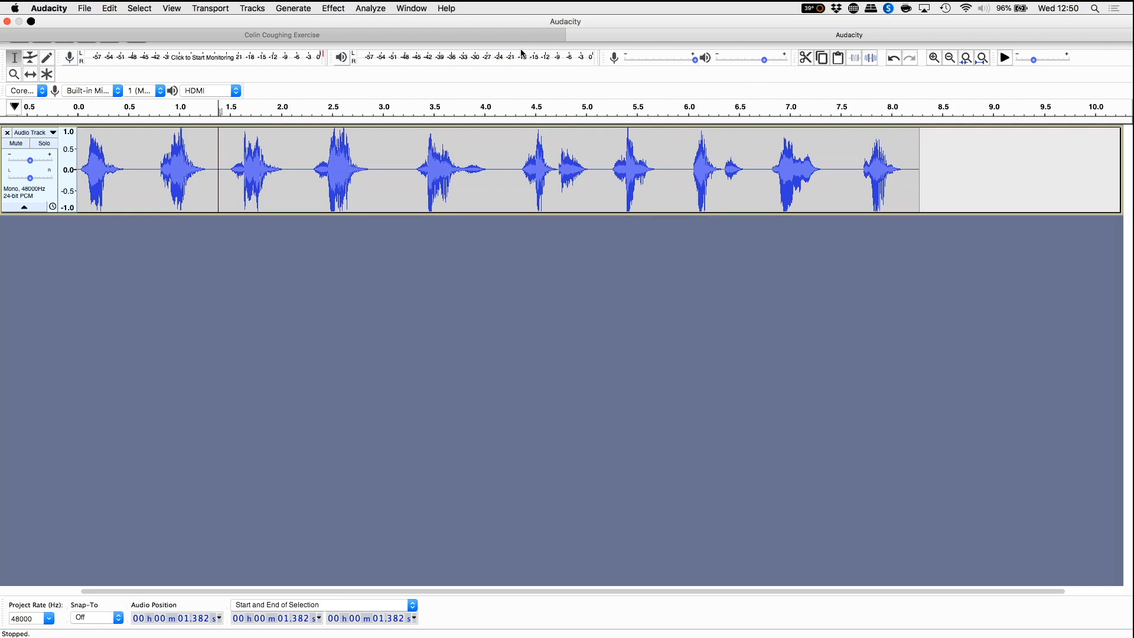
click(252, 8)
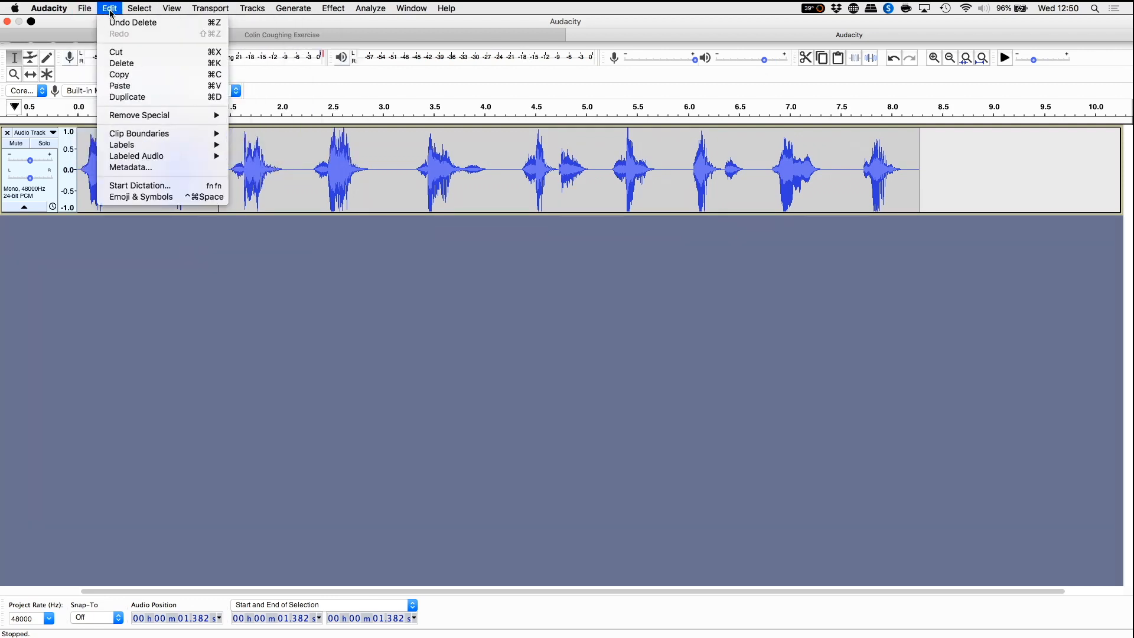
click(131, 86)
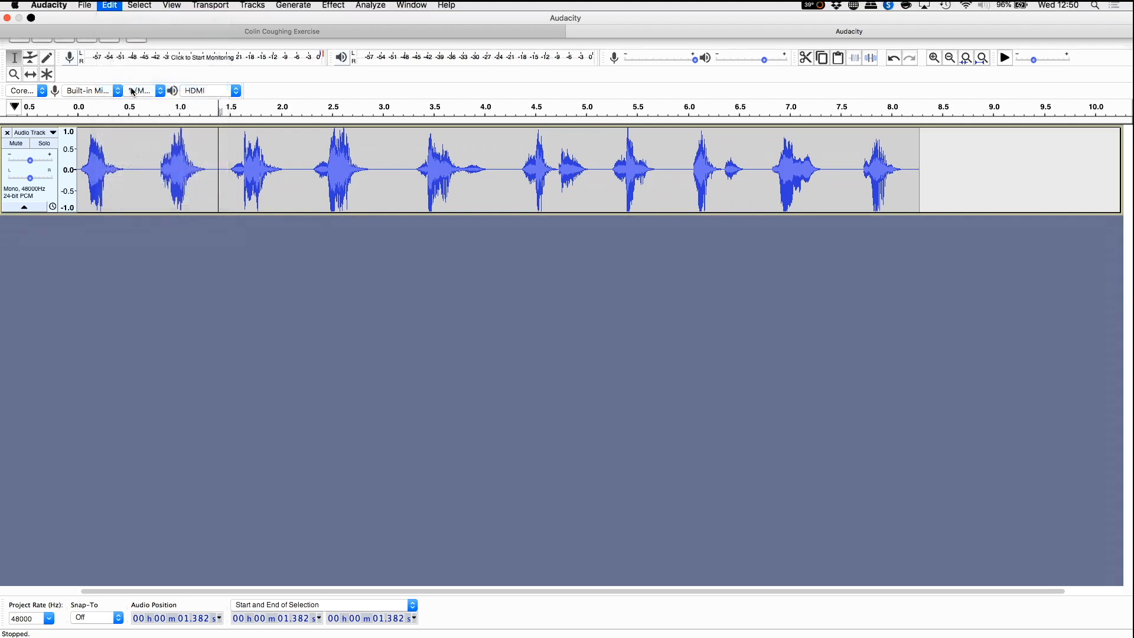
- Play from about 0.77 s to hear how the pasted sound fits between its neighbours
click(156, 165)
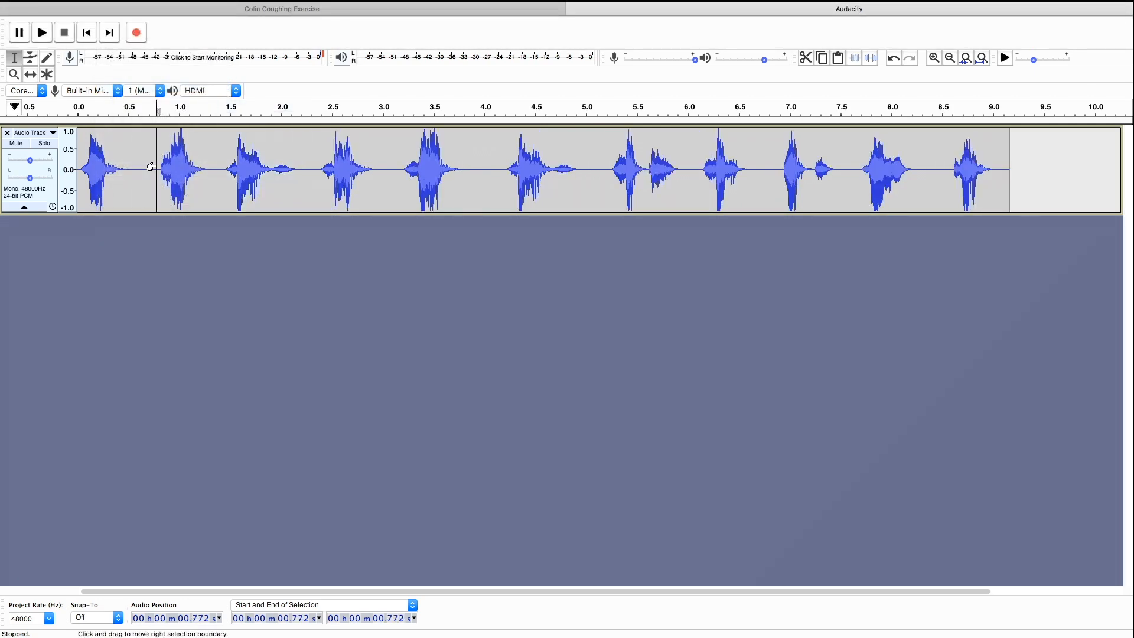
key(space)
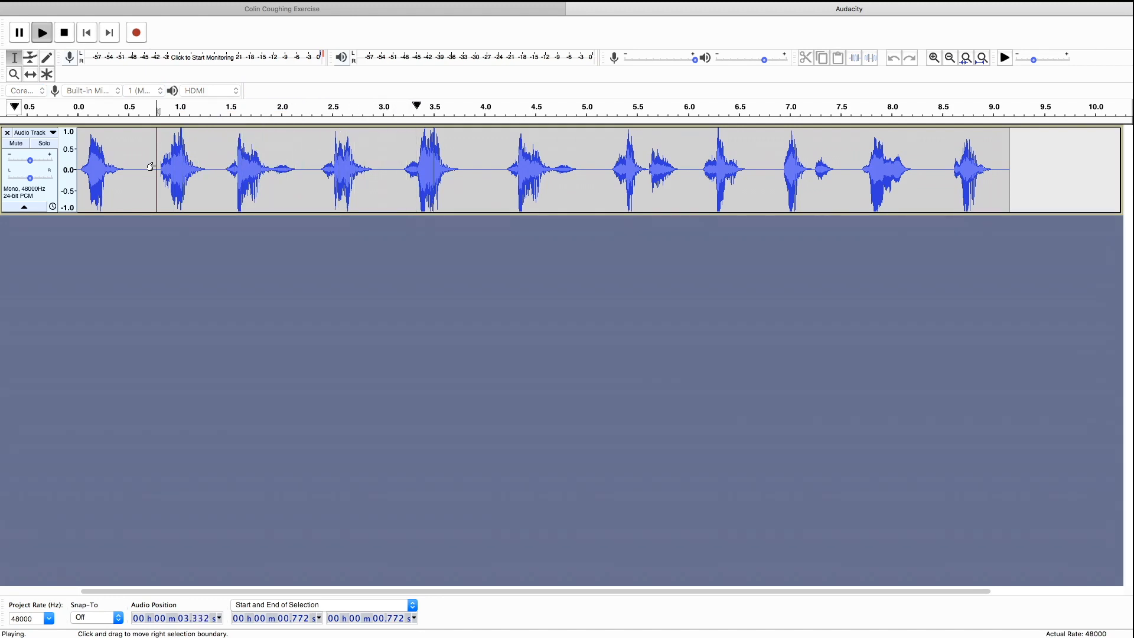
key(space)
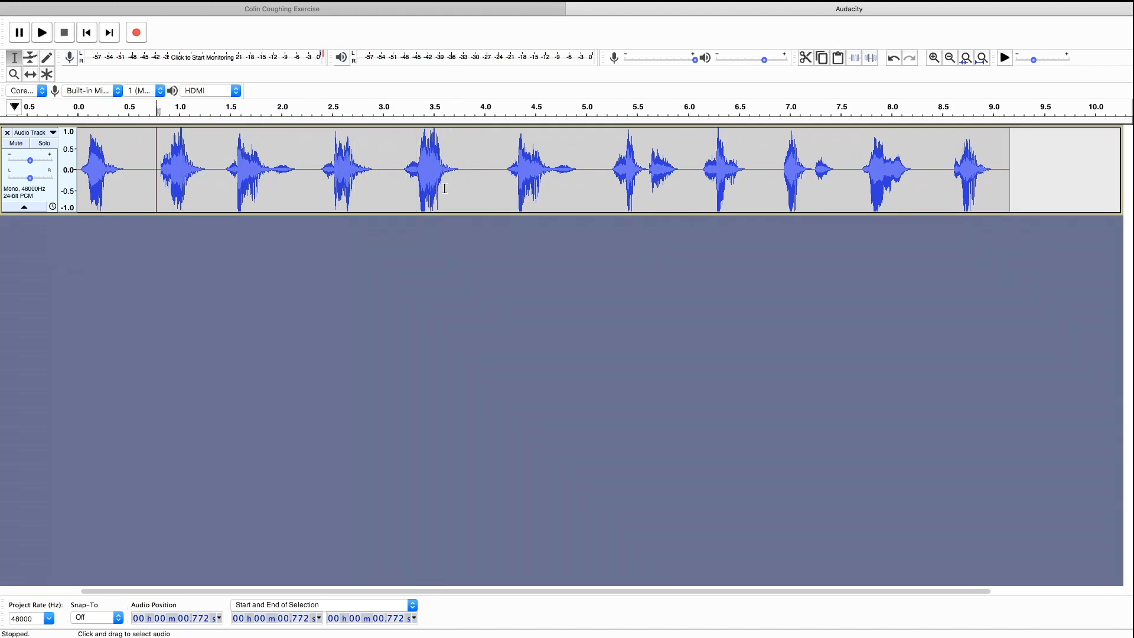
- Delete the original copy of the sound between about 4.06 s and 5.03 s after playing it back
click(491, 176)
key(space)
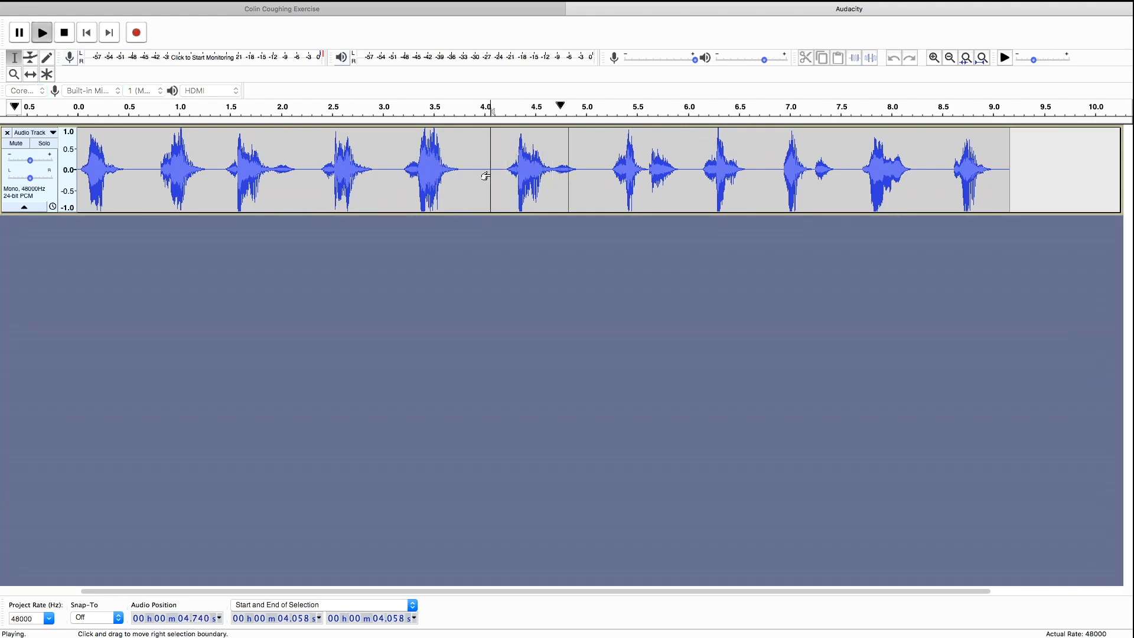
key(space)
drag(484, 179, 585, 203)
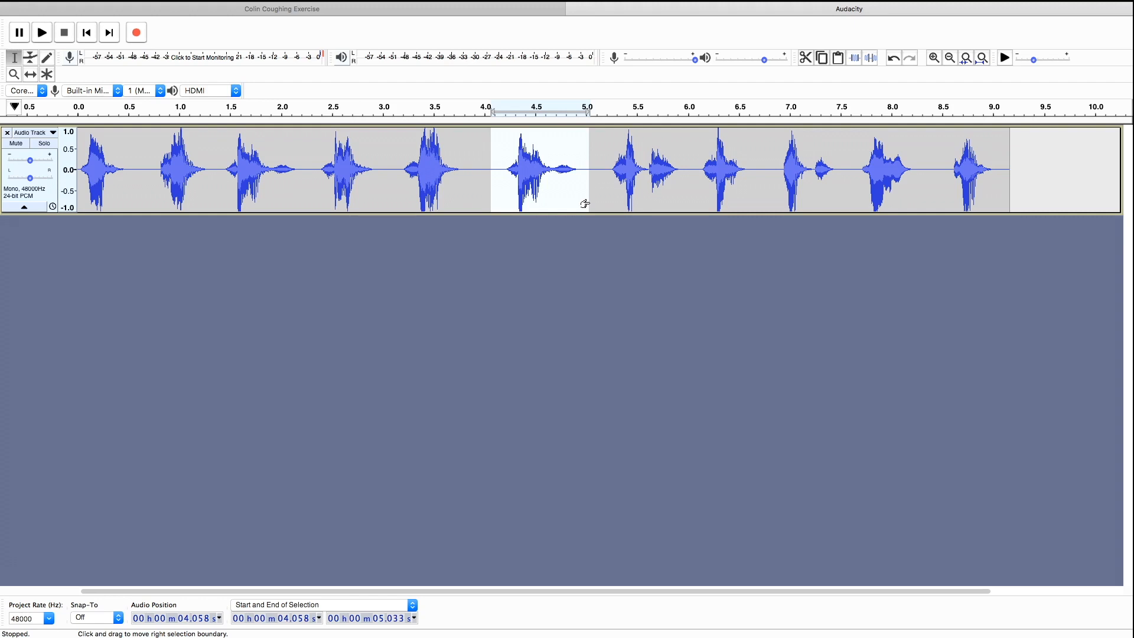
key(space)
key(space)
key(space)
key(Delete)
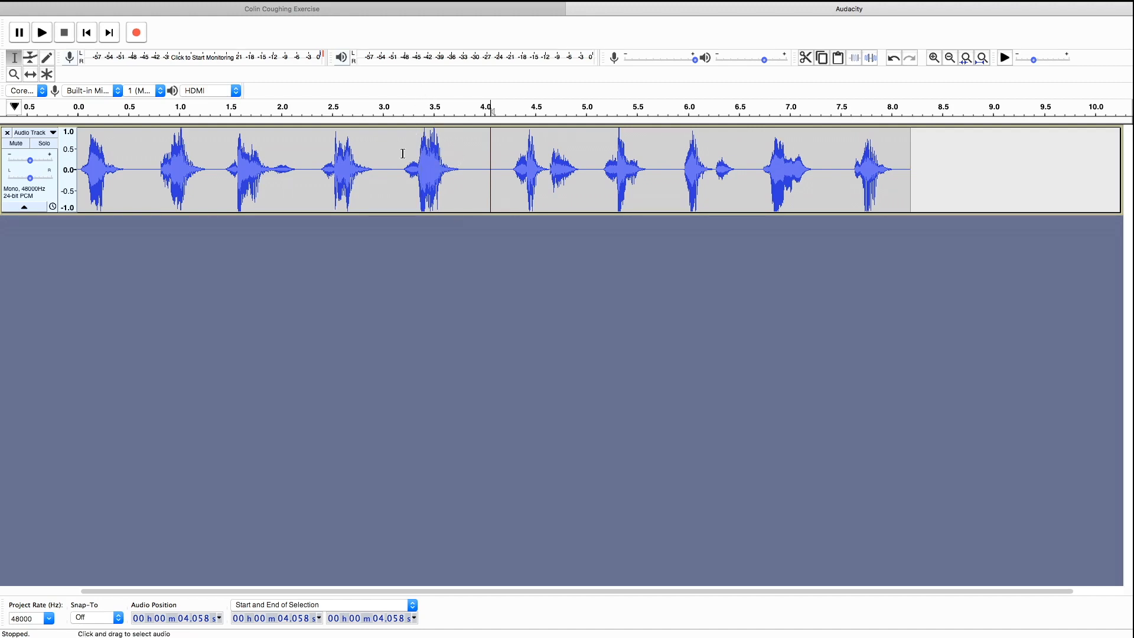
- Copy the sound between about 3.16 s and 3.77 s and place the cursor at about 6.64 s
drag(400, 158, 461, 159)
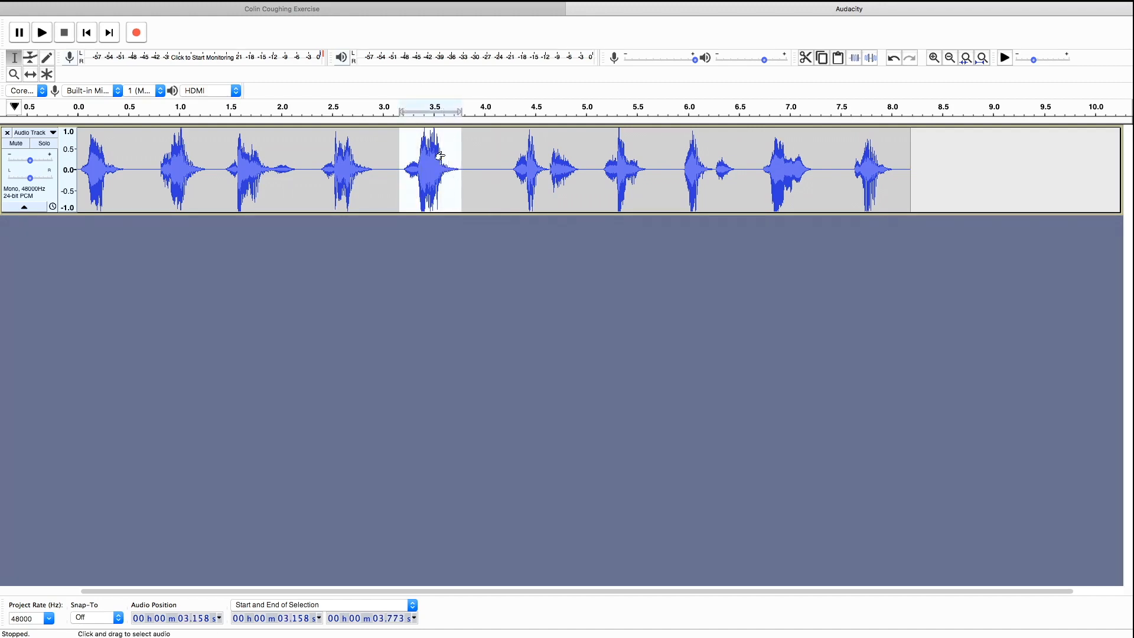
mouse_move(243, 4)
click(109, 9)
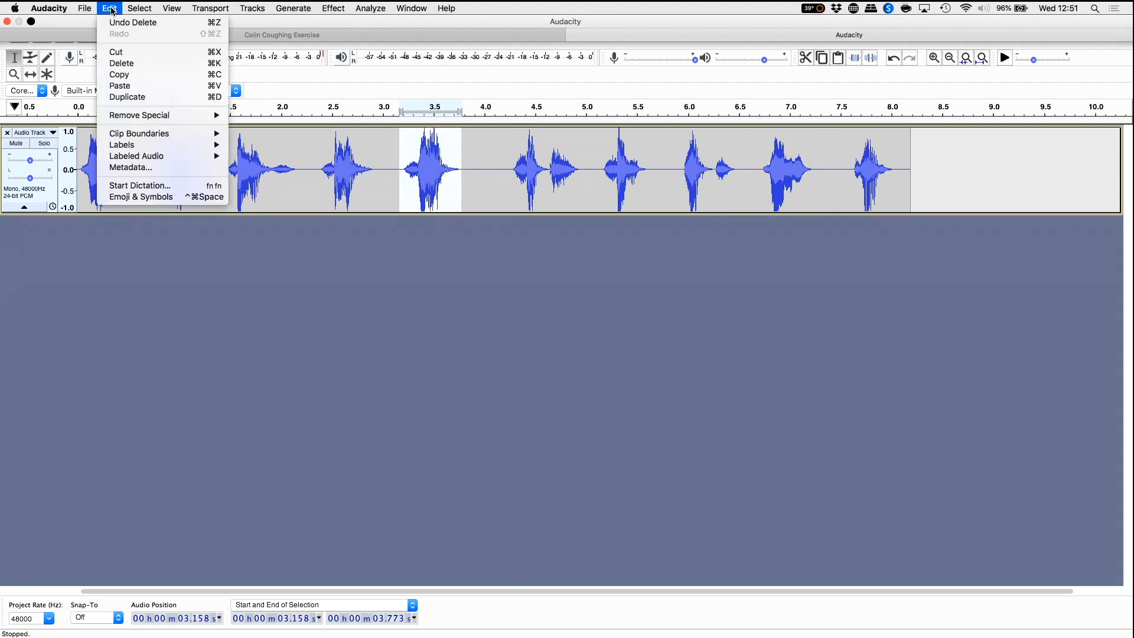
click(124, 75)
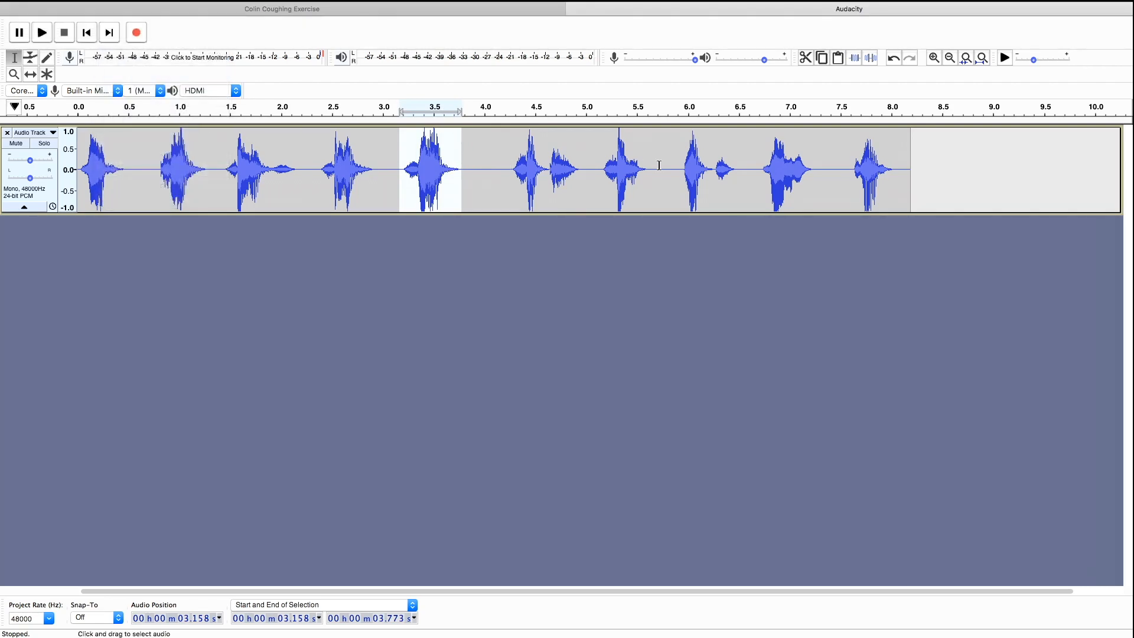
click(752, 174)
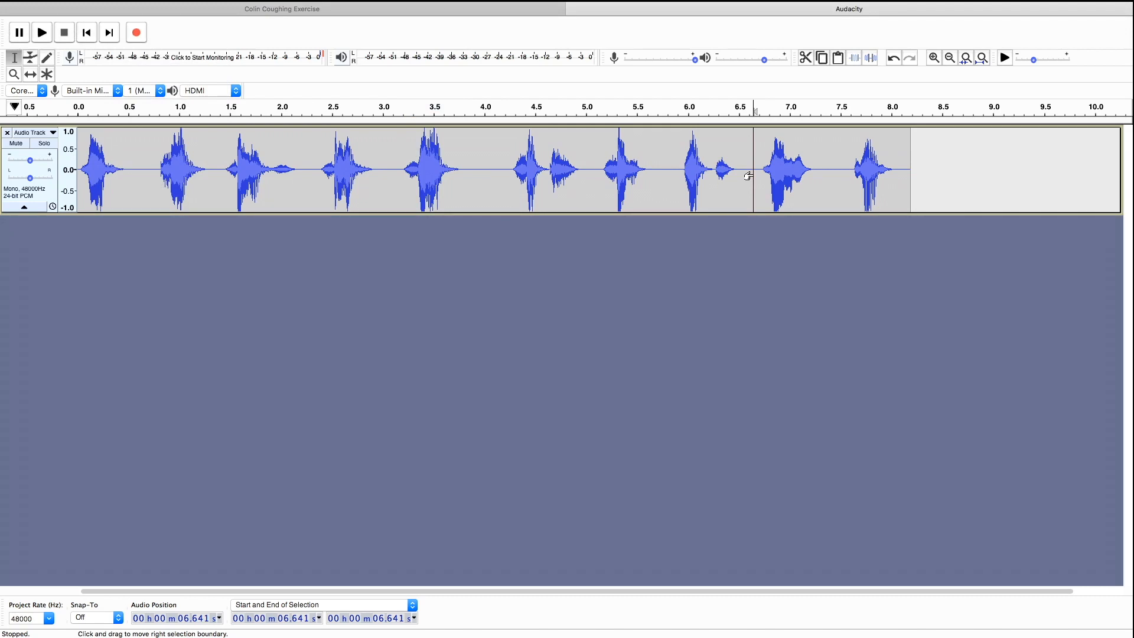
- Record about 4.5 s of new audio at the end of the track, starting at about 8.19 s
click(953, 59)
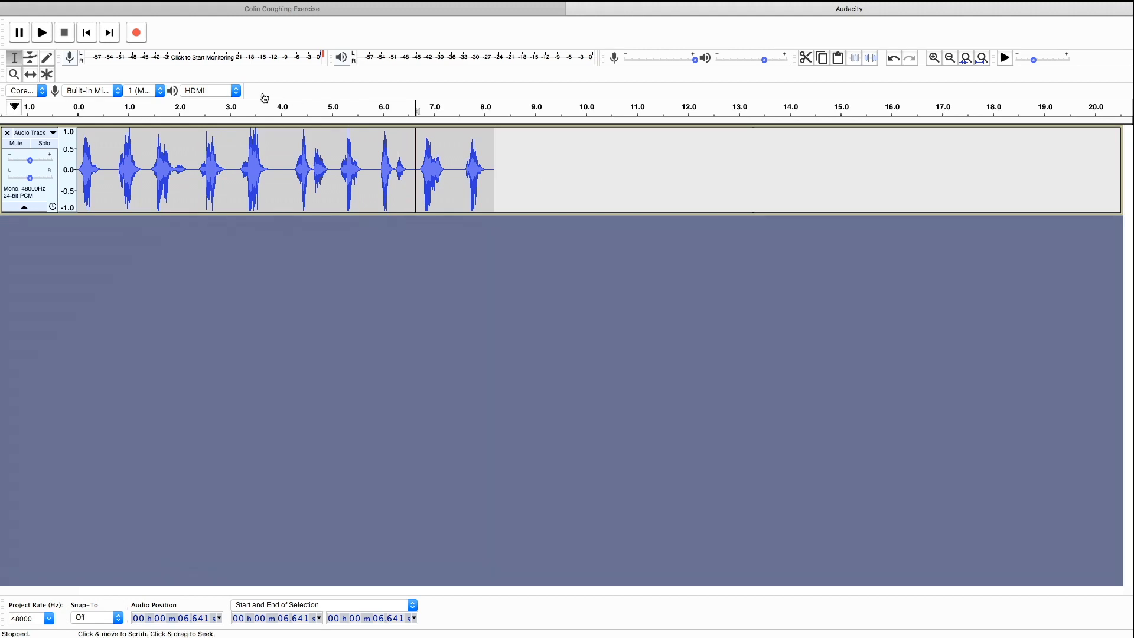
click(110, 33)
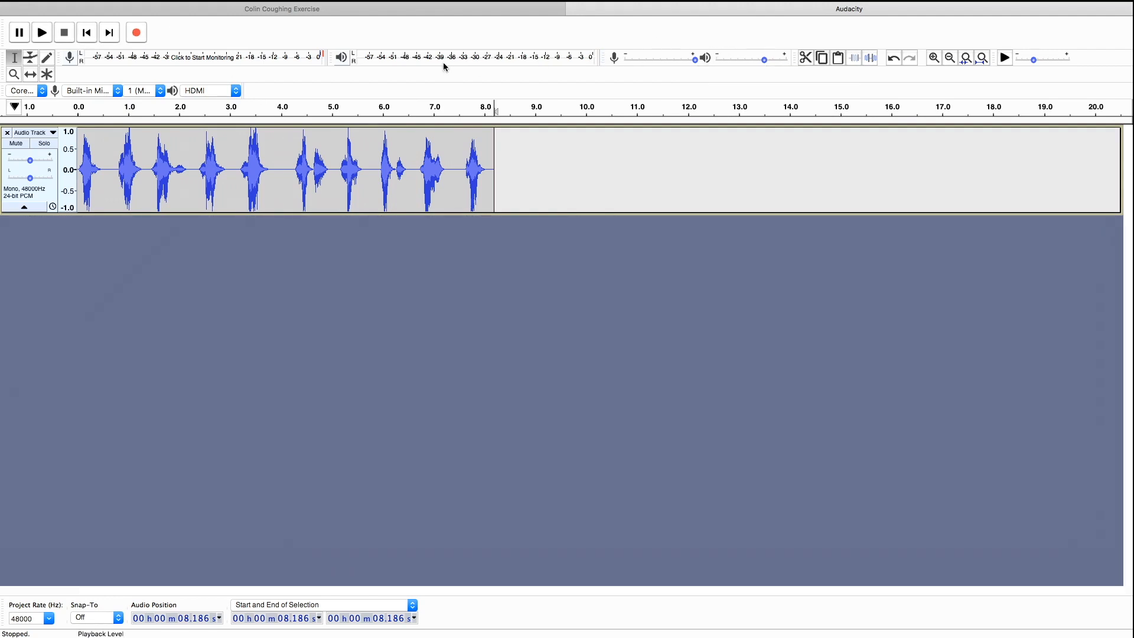
click(142, 37)
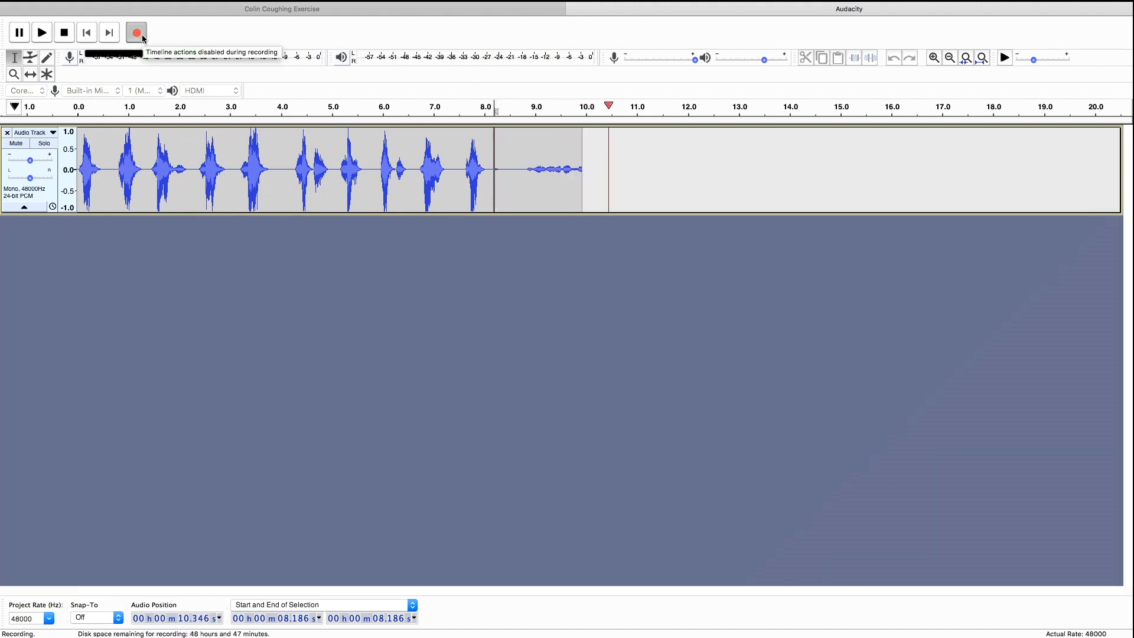
click(69, 37)
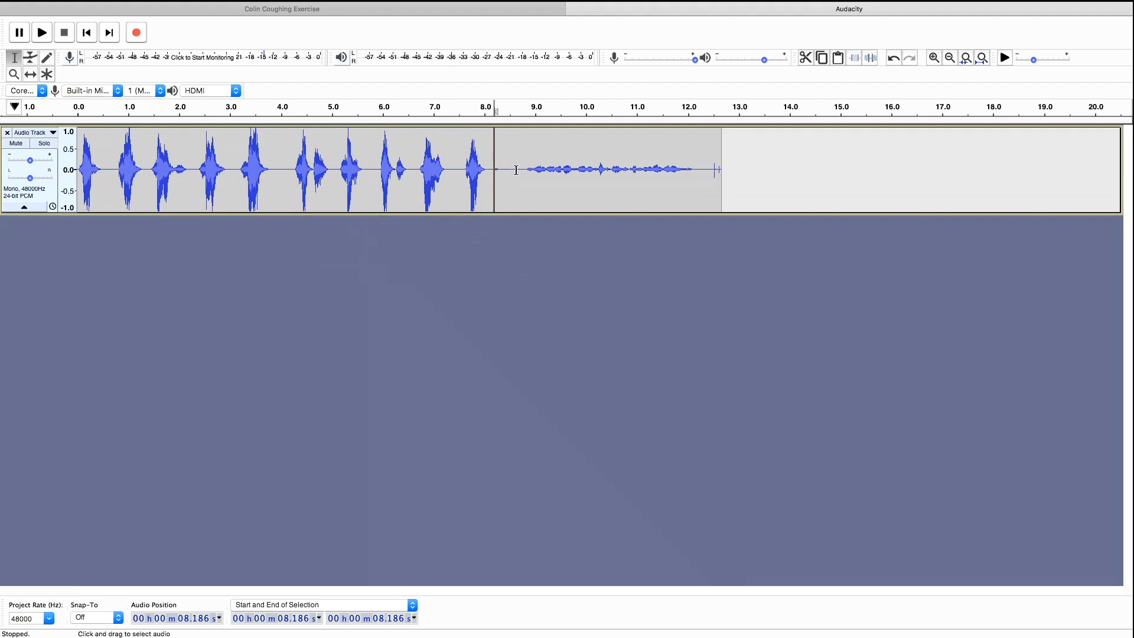
- Amplify the quiet recorded passage between about 8.63 s and 12.17 s, allowing clipping
drag(516, 170, 696, 207)
mouse_move(471, 1)
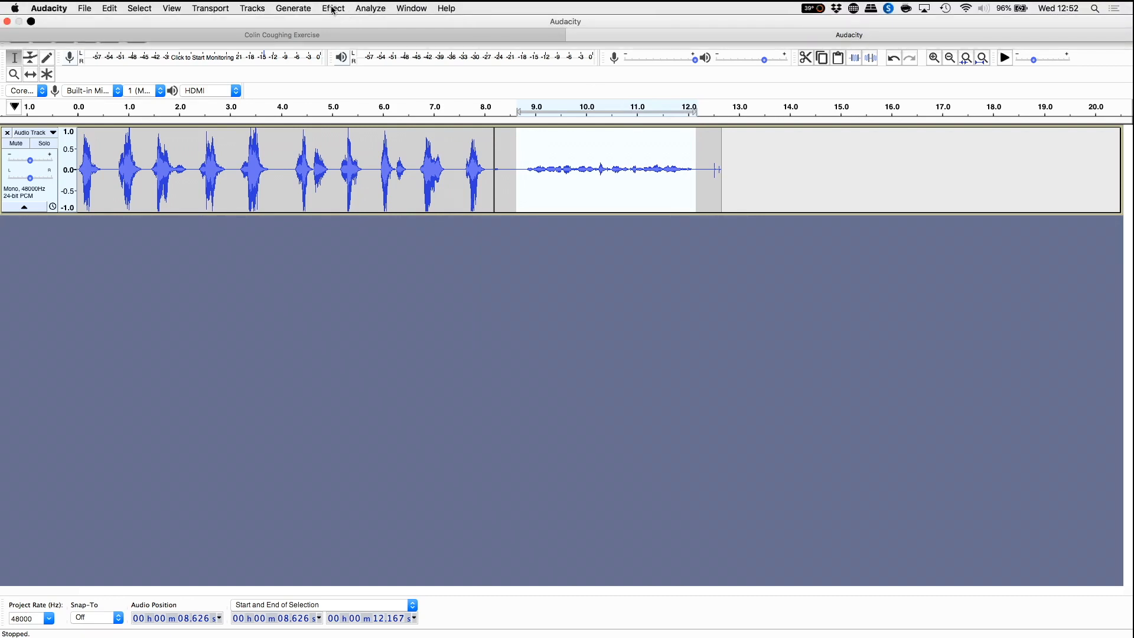
click(333, 10)
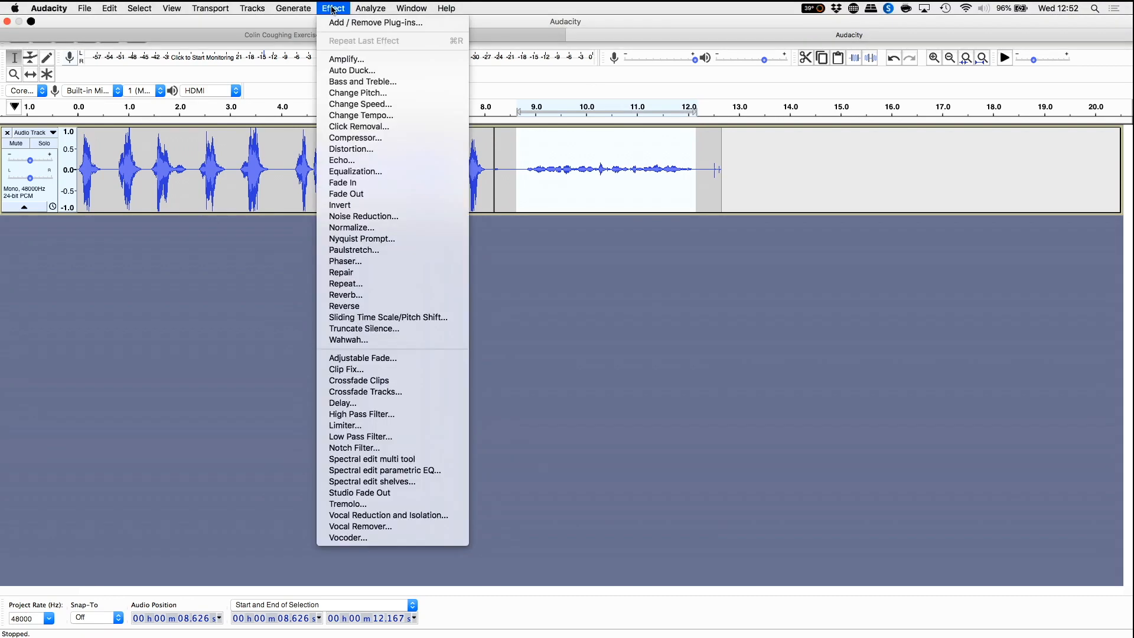
click(349, 59)
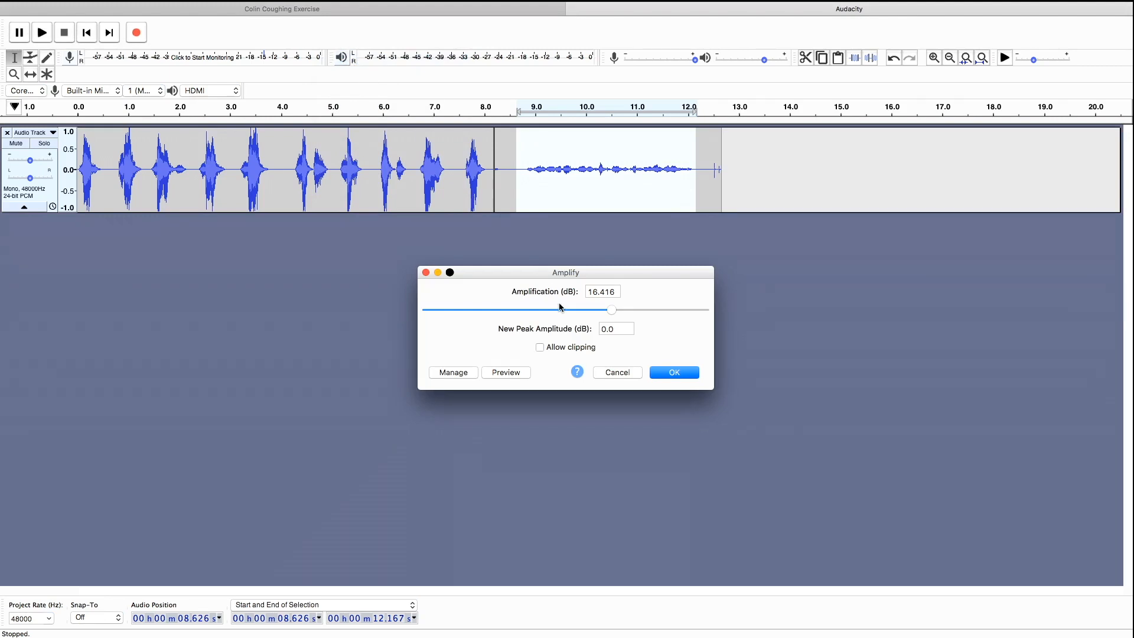
click(539, 347)
drag(611, 312, 623, 316)
click(674, 372)
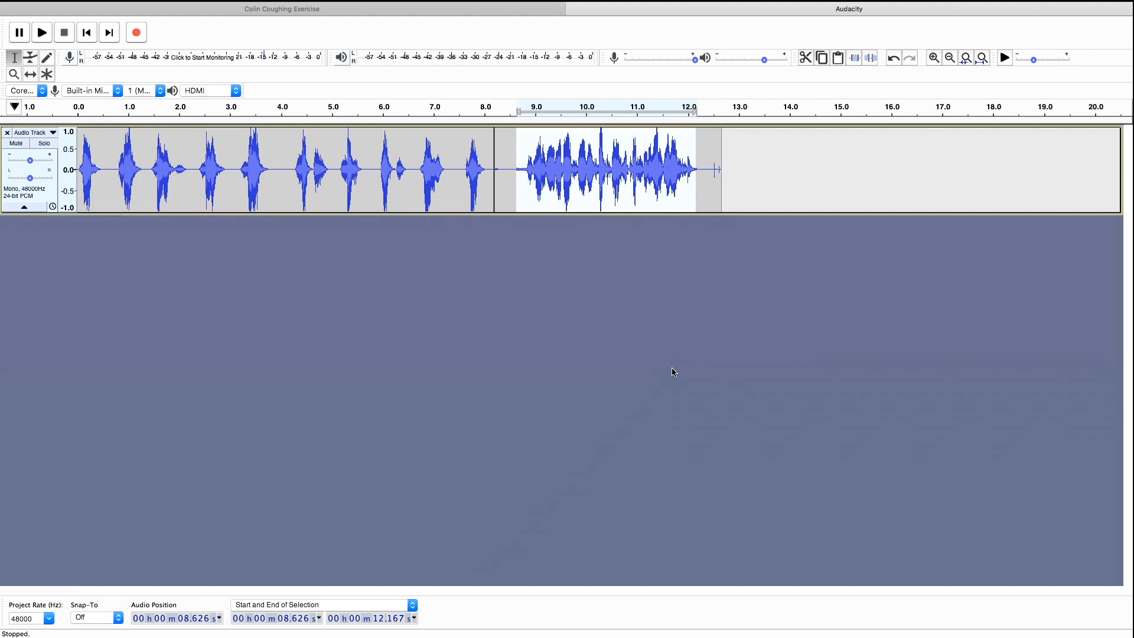
- Play the amplified passage from about 8.49 s and undo the amplification
click(506, 185)
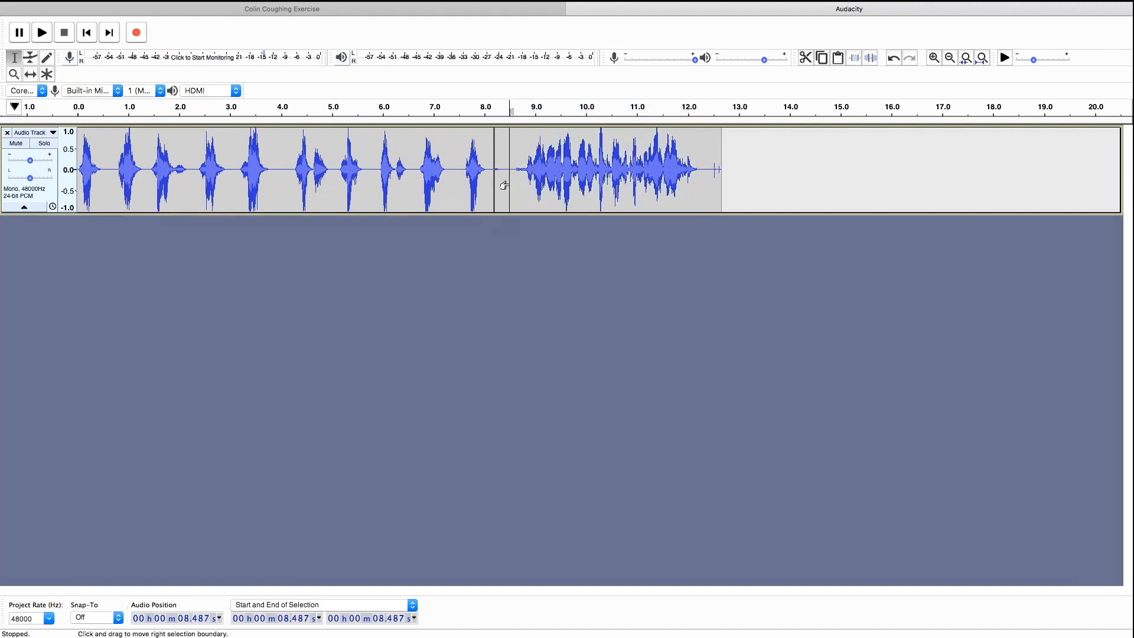
key(space)
key(space)
mouse_move(310, 7)
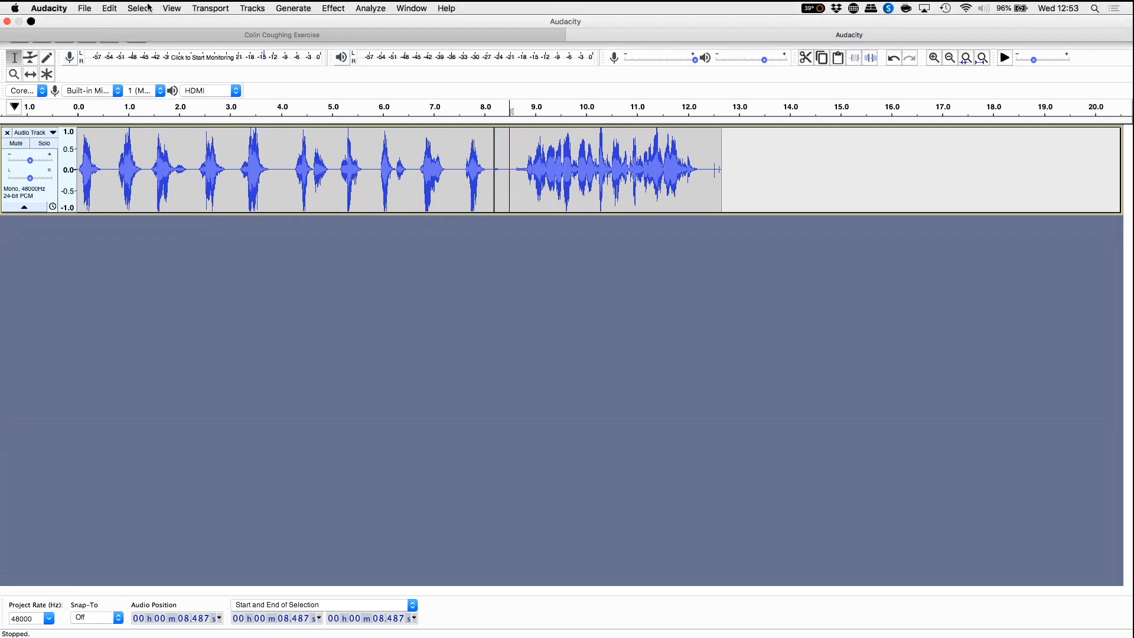
click(114, 11)
click(118, 22)
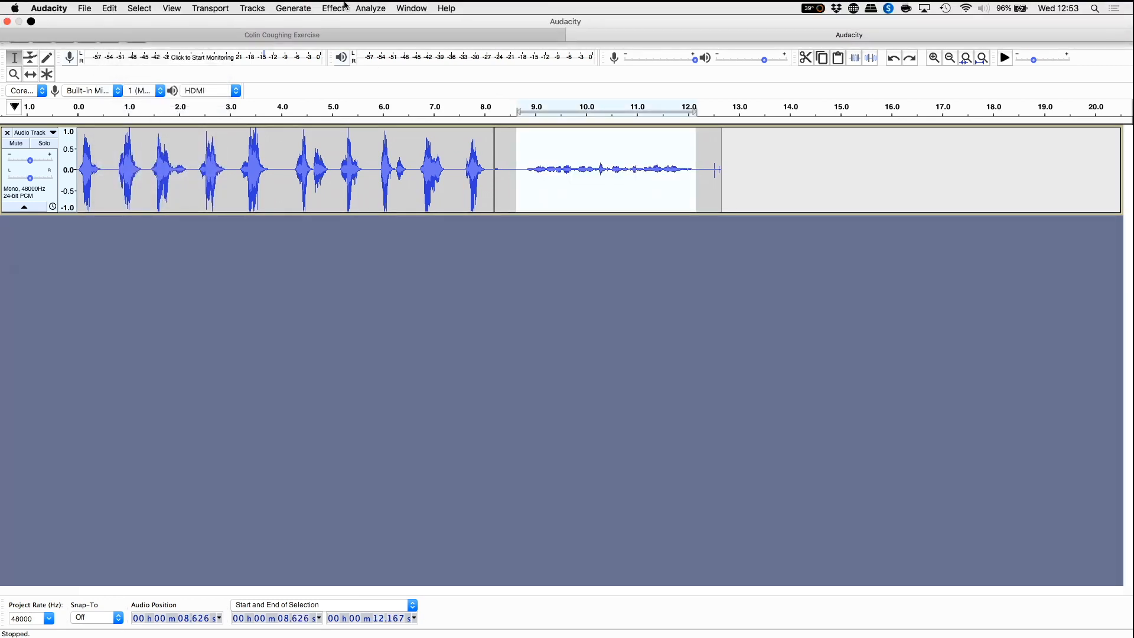
- Examine the Noise Reduction effect's noise profile and reduction settings, and close it without applying anything
click(322, 9)
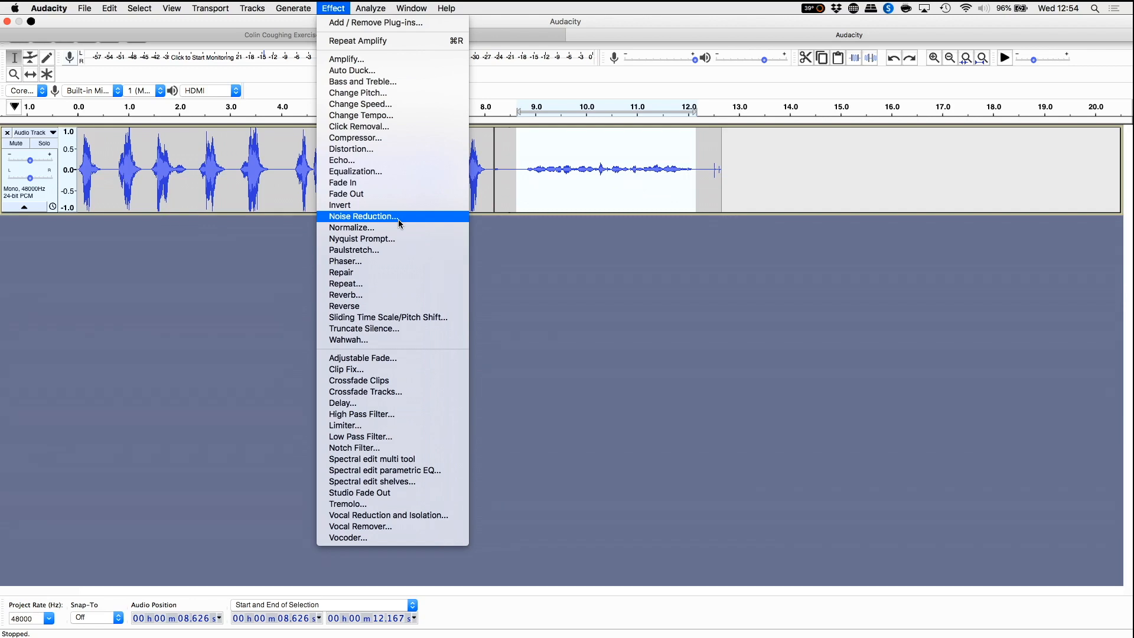
click(400, 224)
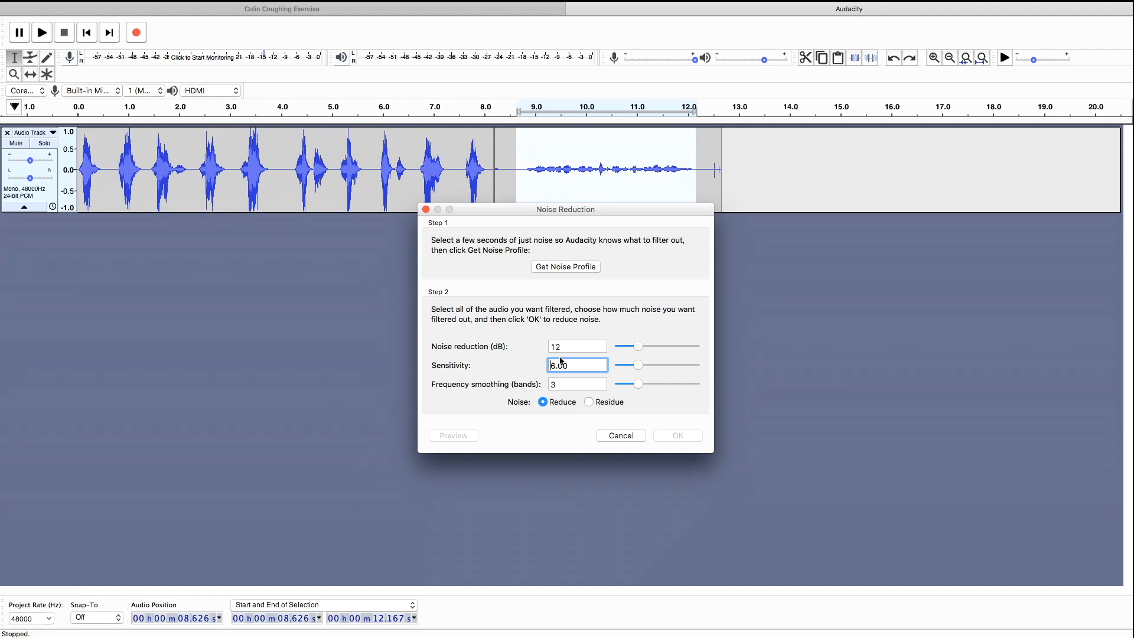
click(622, 435)
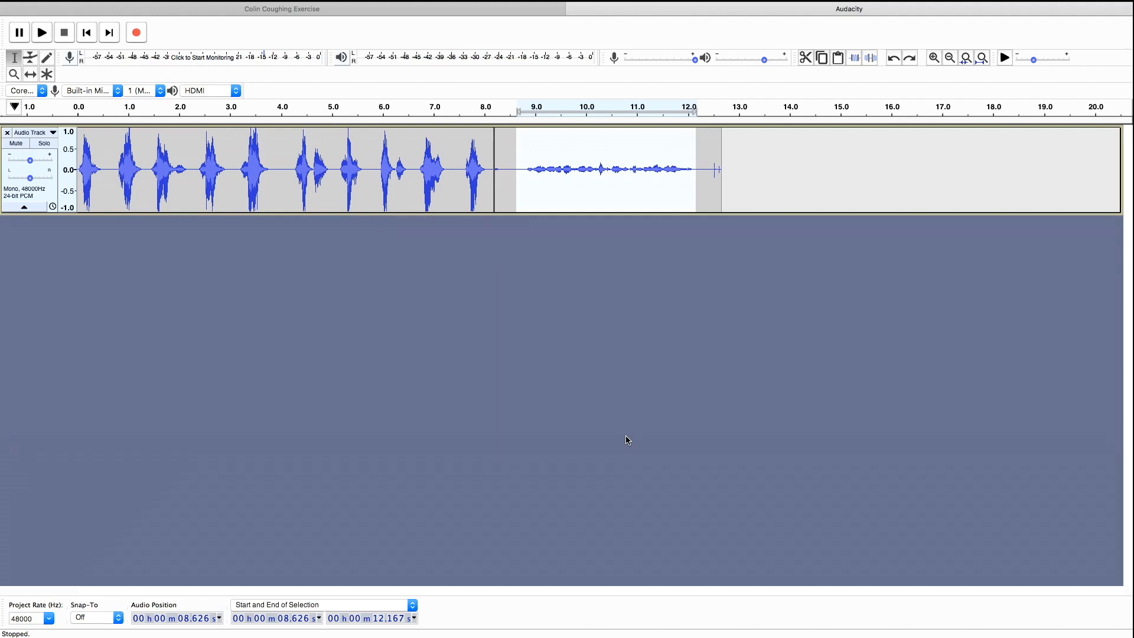
- Delete the recorded passage between about 8.63 s and 12.17 s and the leftover tail after about 8.48 s, and return to the track's start
key(Delete)
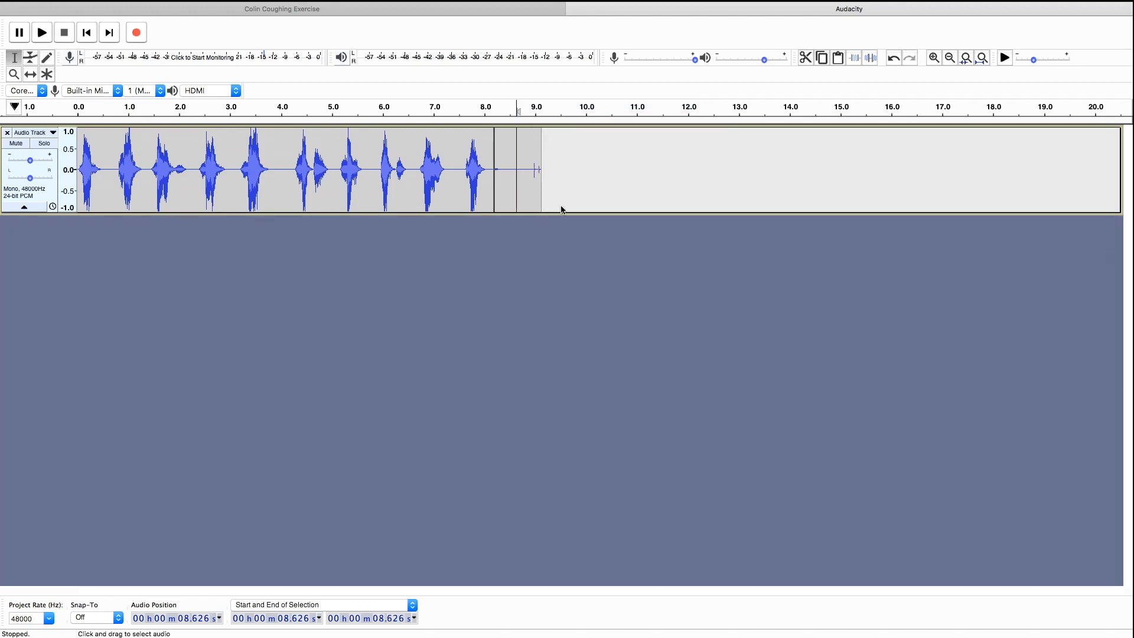
click(552, 162)
drag(541, 162, 502, 165)
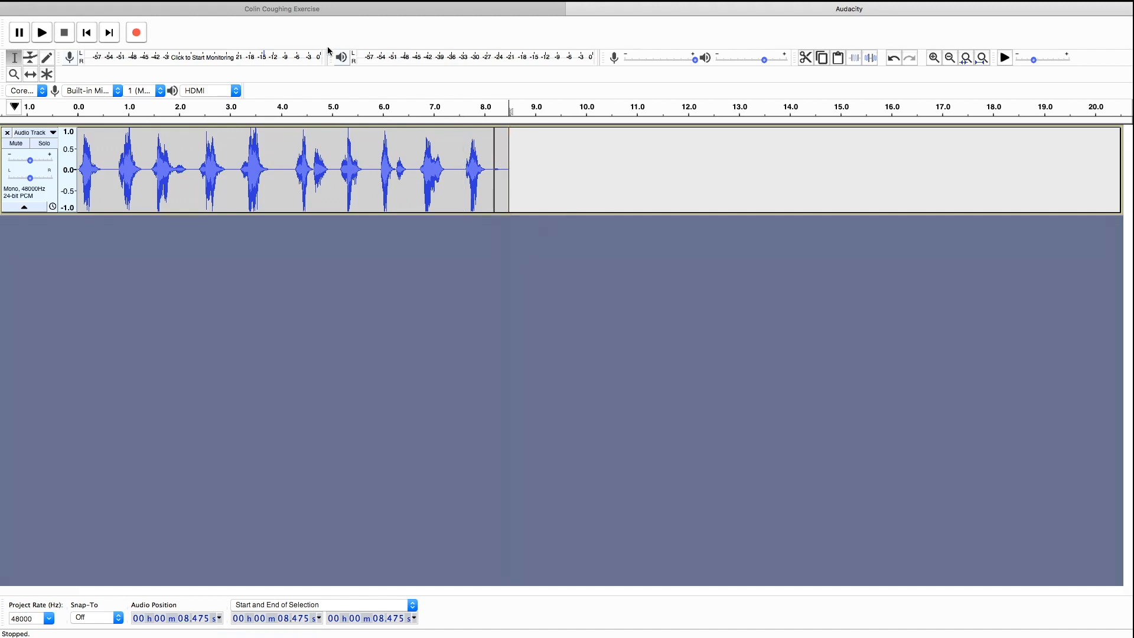
click(86, 33)
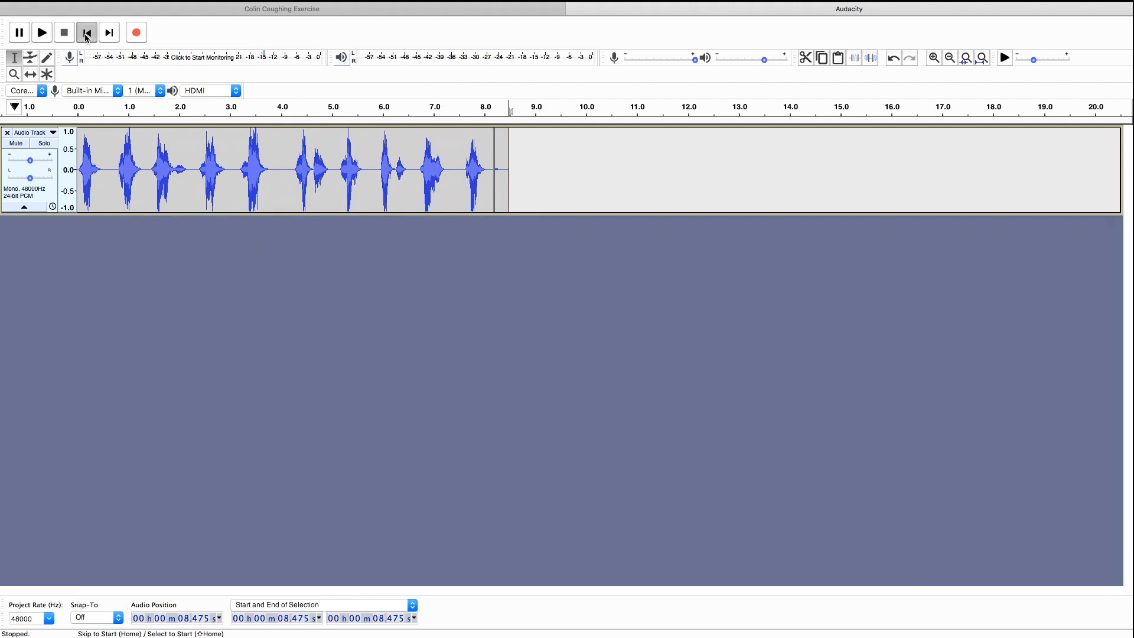